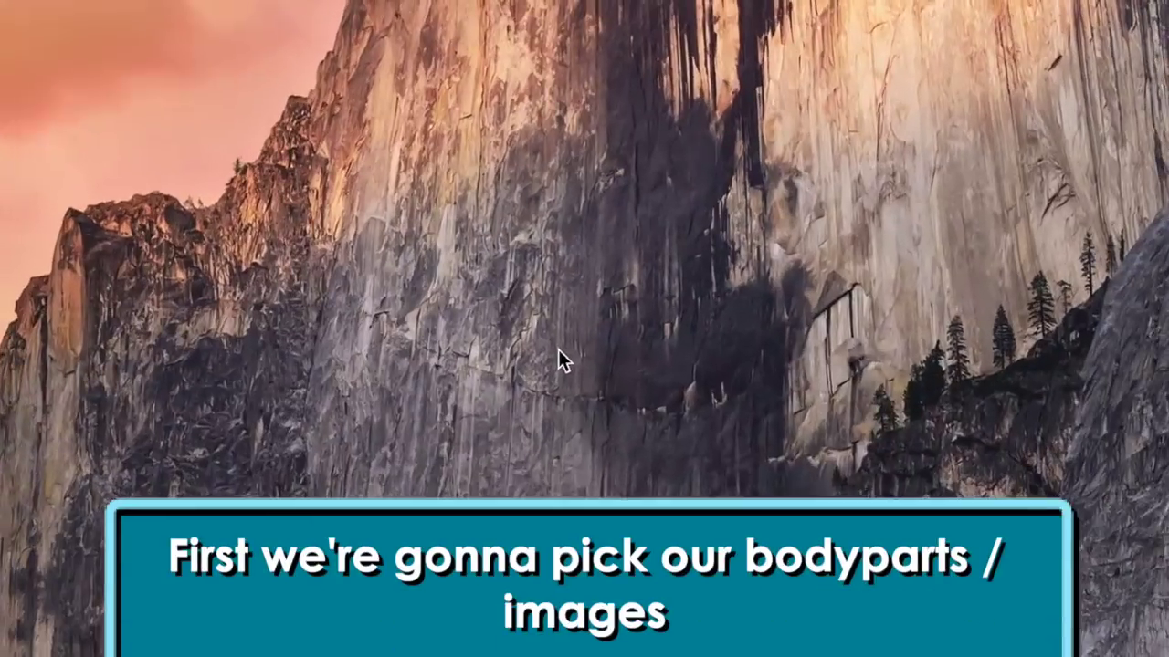
Create a new folder named Flossing on the desktop.
{"action": "right_click", "coordinate": [558, 350]}
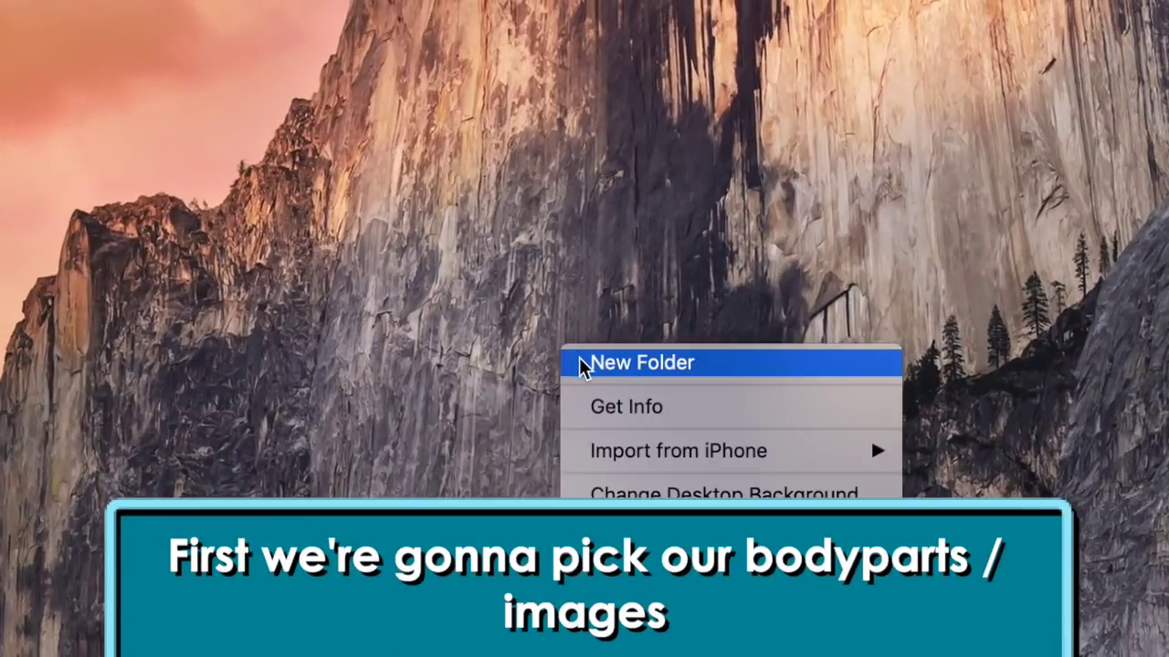
{"action": "left_click", "coordinate": [585, 364]}
{"action": "type", "text": "Flossing"}
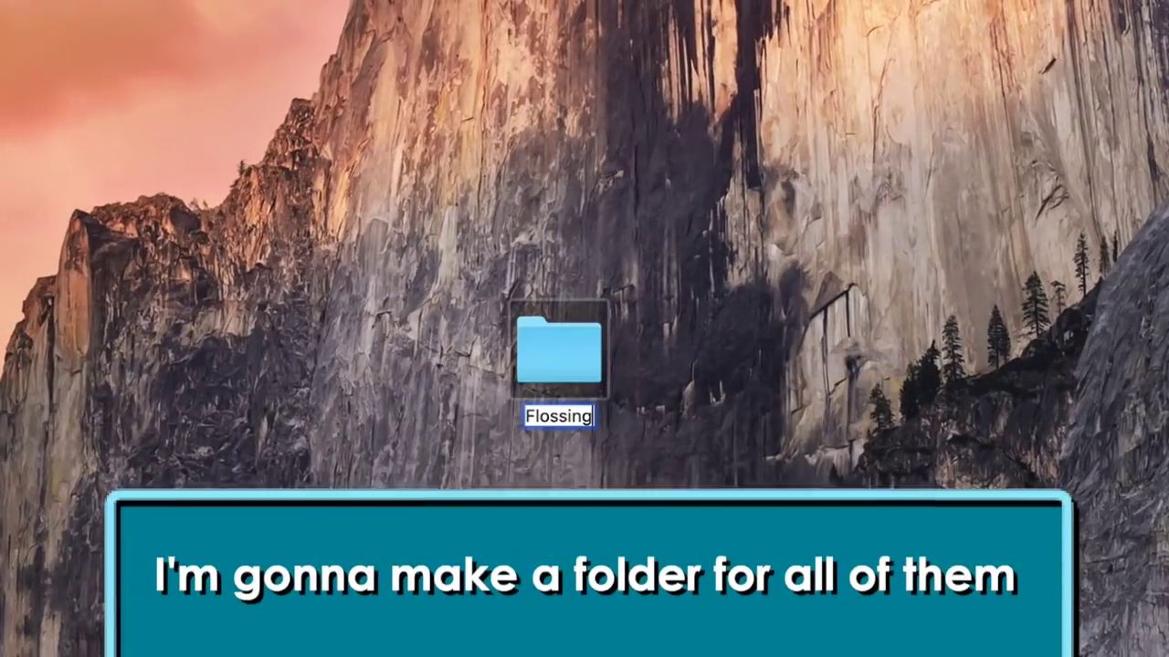
{"action": "key", "text": "Return"}
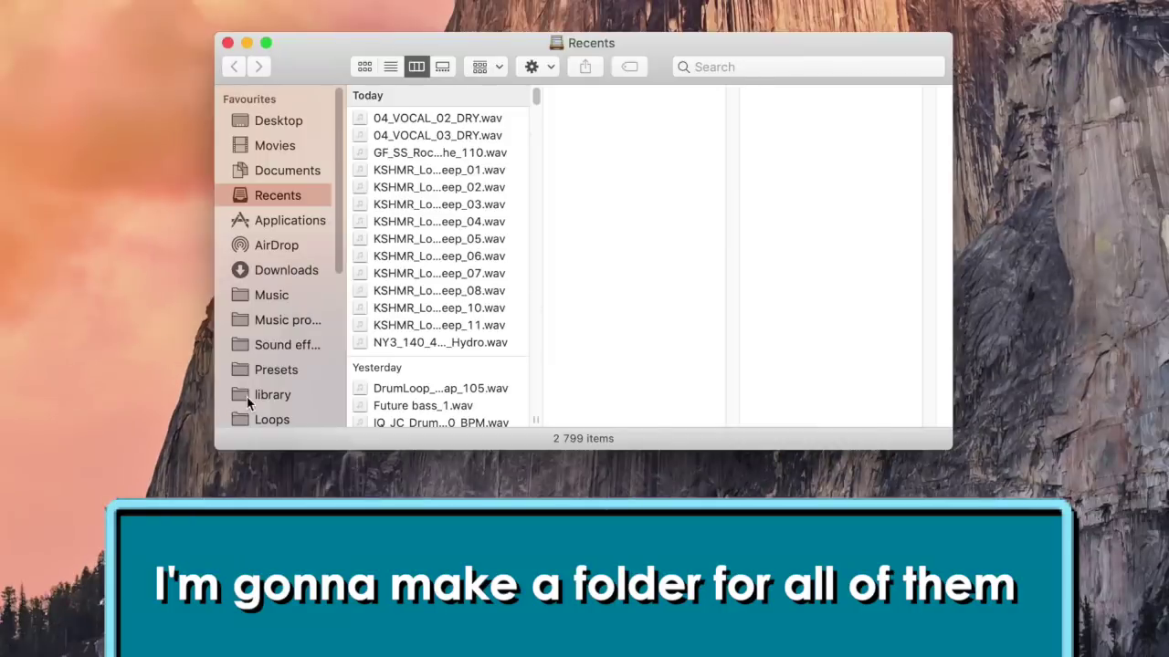
Find Amos_Arm.png in the library folder and copy it into the opened Flossing folder.
{"action": "left_click", "coordinate": [264, 395]}
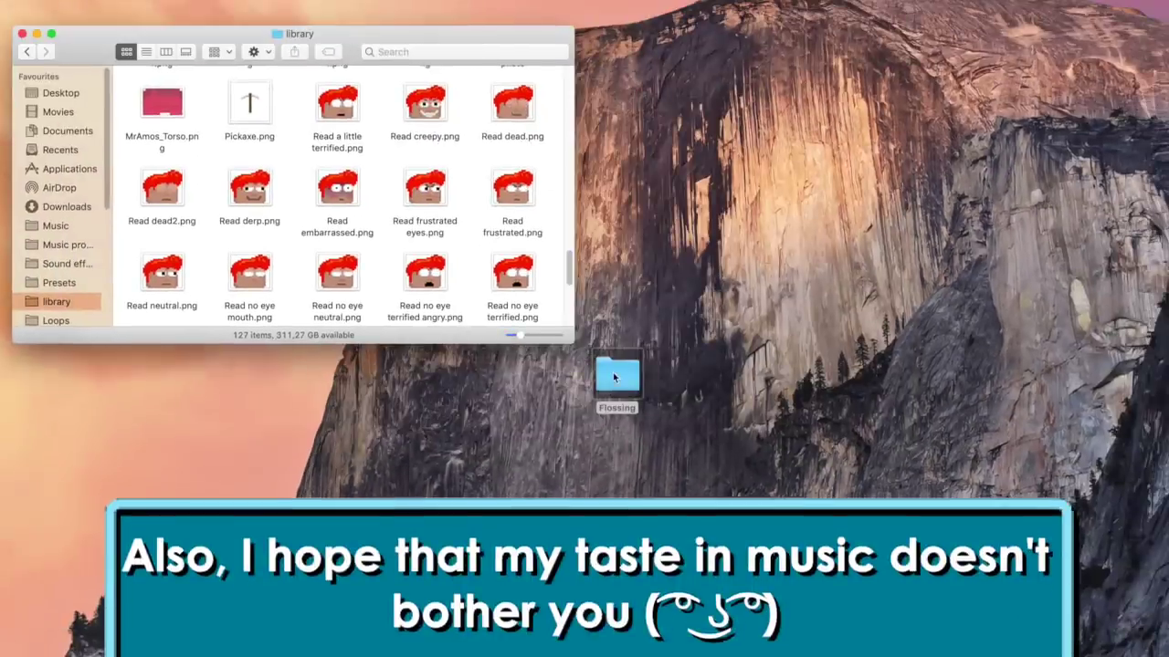
{"action": "double_click", "coordinate": [613, 377]}
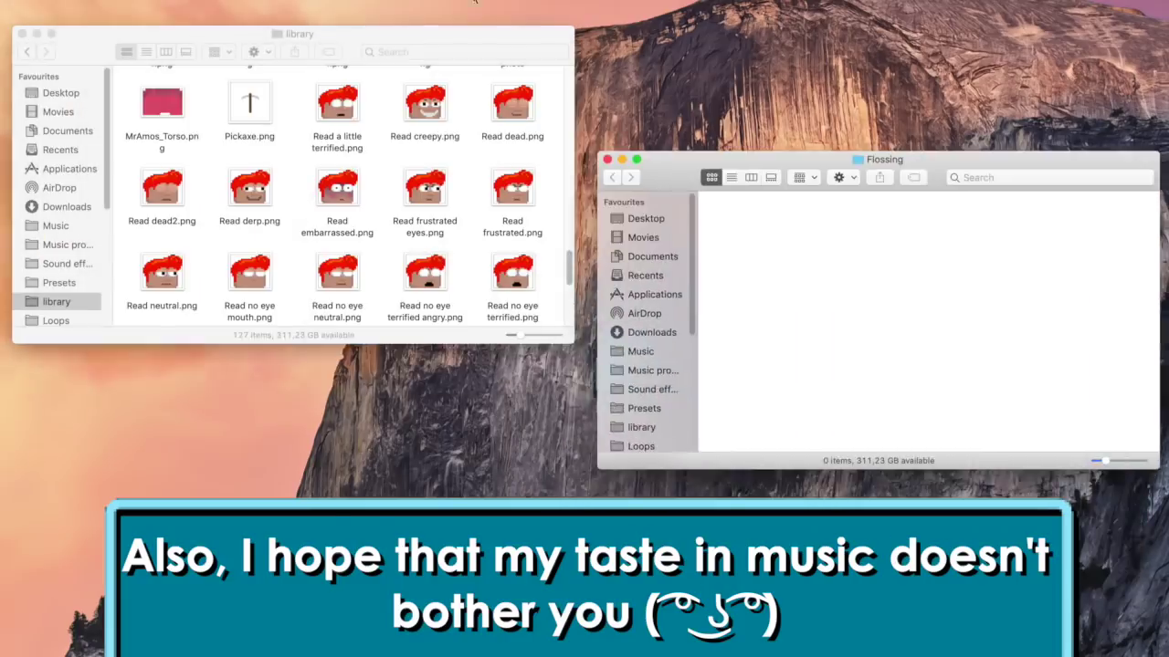
{"action": "left_click", "coordinate": [448, 39]}
{"action": "left_click", "coordinate": [177, 133]}
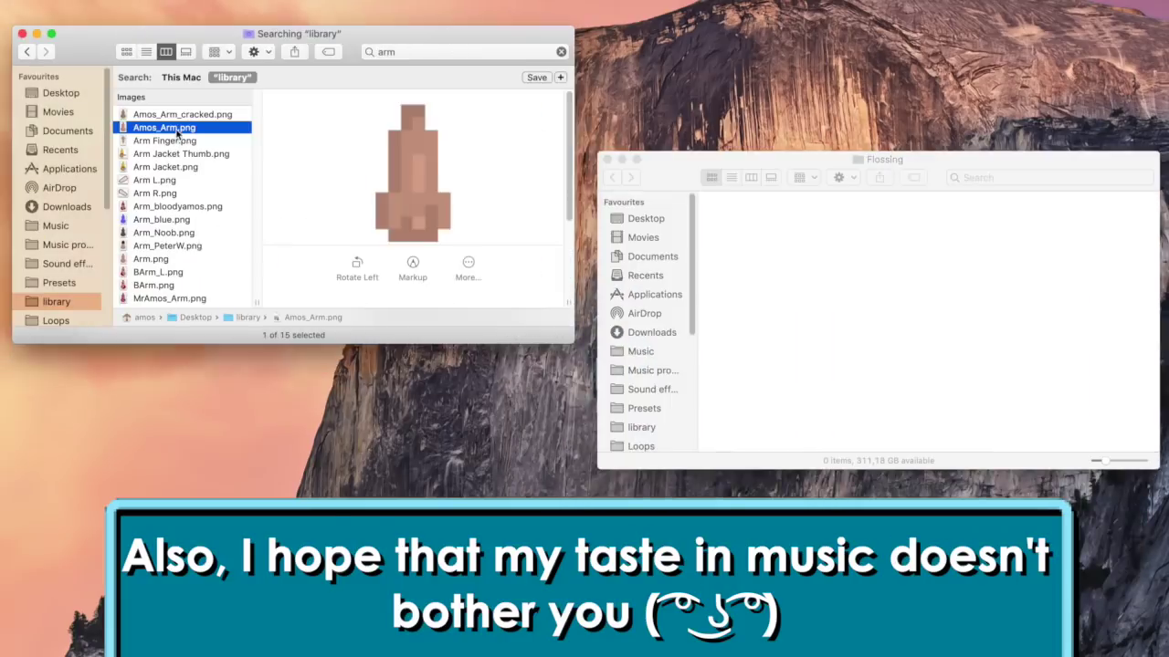
{"action": "left_click_drag", "start_coordinate": [178, 132], "coordinate": [778, 291]}
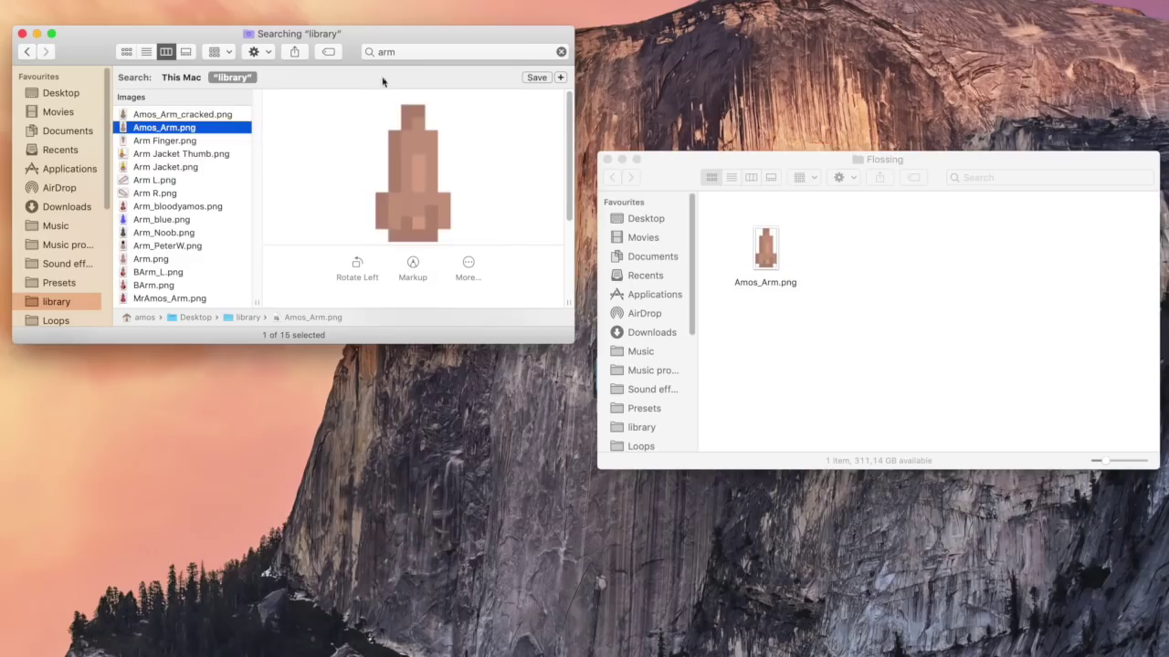
Copy the images Leg_R.png, Leg_L.png and Torso.png from the library into the Flossing folder.
{"action": "left_click_drag", "start_coordinate": [155, 249], "coordinate": [741, 264]}
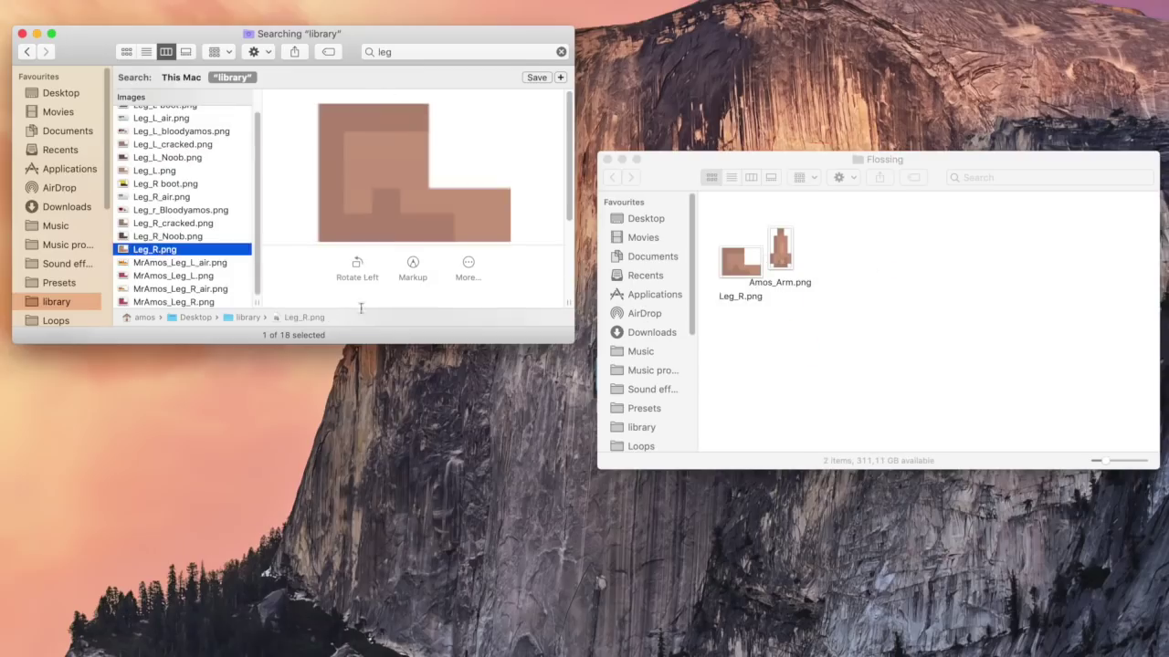
{"action": "left_click", "coordinate": [170, 172]}
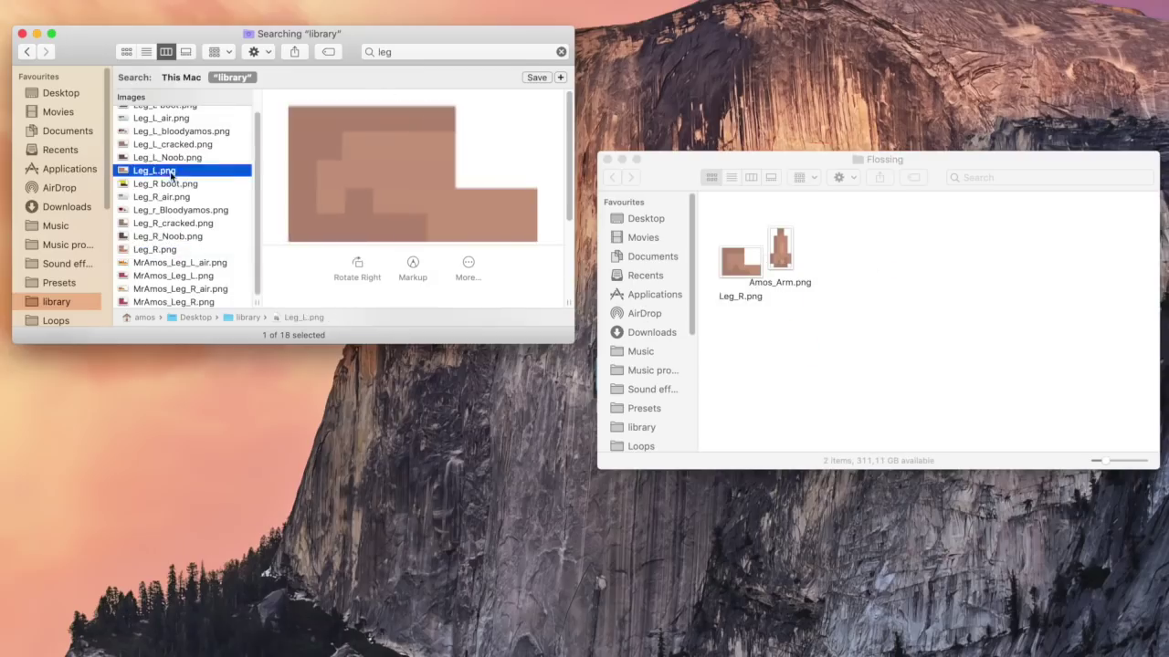
{"action": "left_click_drag", "start_coordinate": [169, 174], "coordinate": [874, 314]}
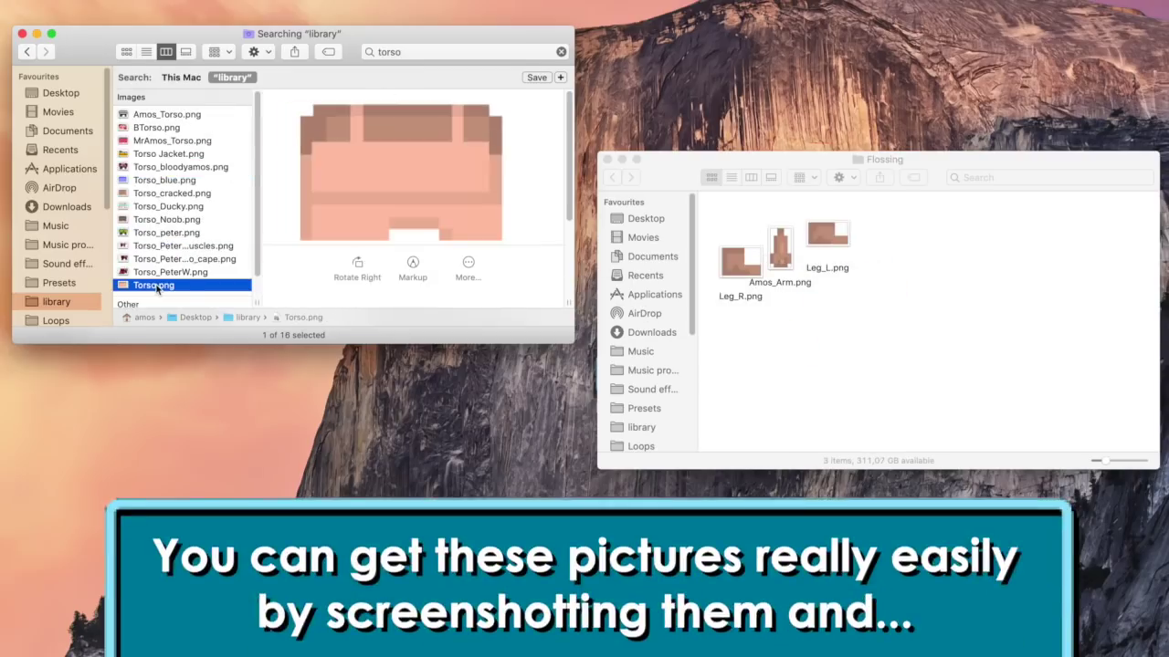
{"action": "left_click_drag", "start_coordinate": [842, 334], "coordinate": [776, 336]}
Search the library for derp, copy Read derp.png into the Flossing folder, and clean up the icon arrangement there.
{"action": "left_click", "coordinate": [384, 52]}
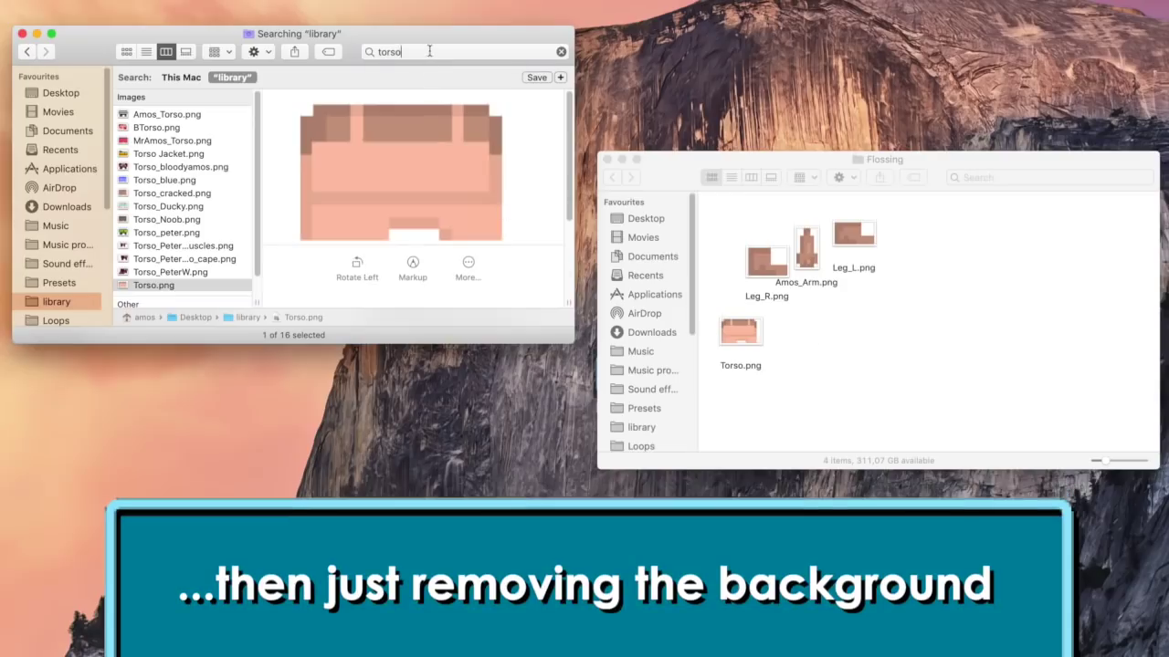
{"action": "key", "text": "BackSpace"}
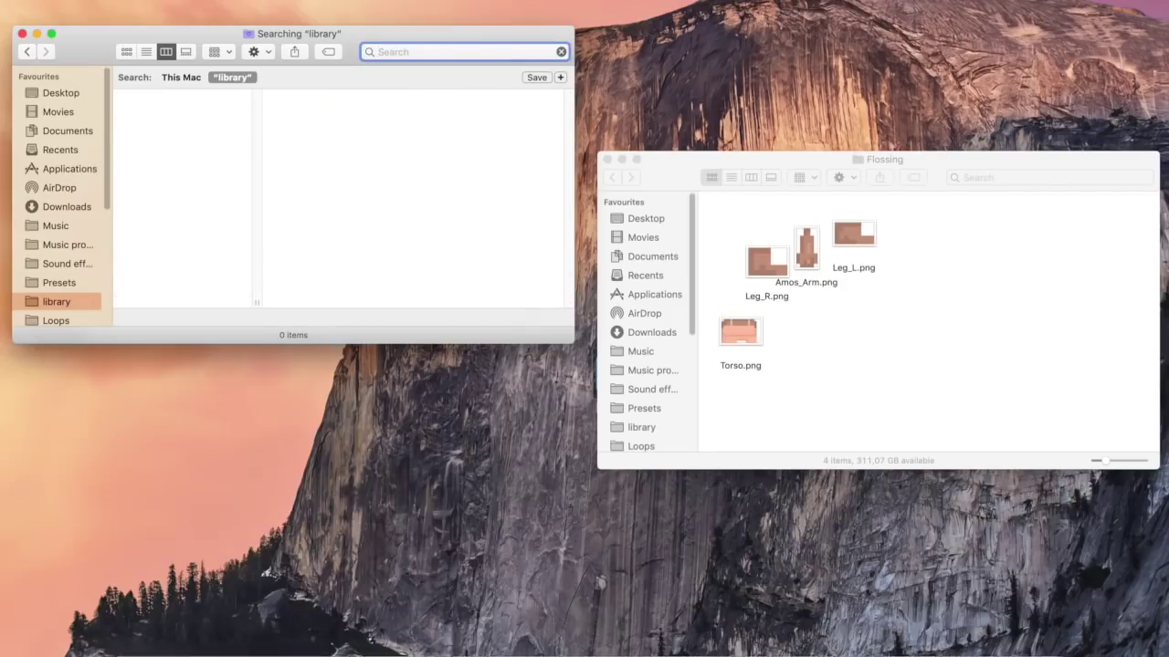
{"action": "type", "text": "derp"}
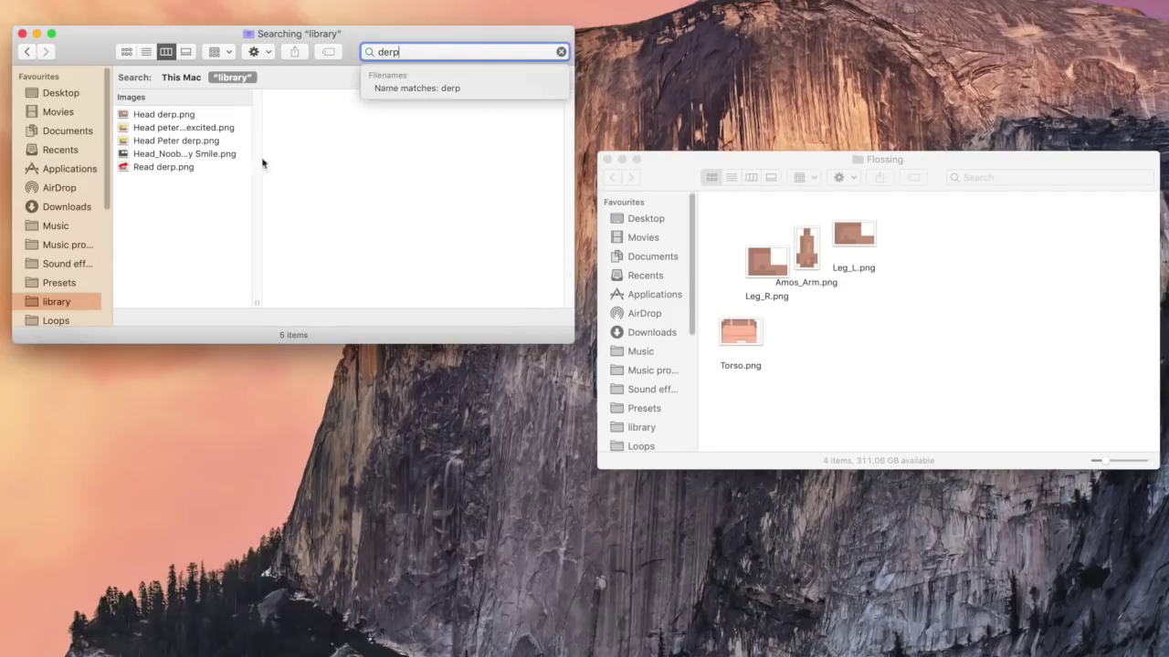
{"action": "left_click", "coordinate": [183, 167]}
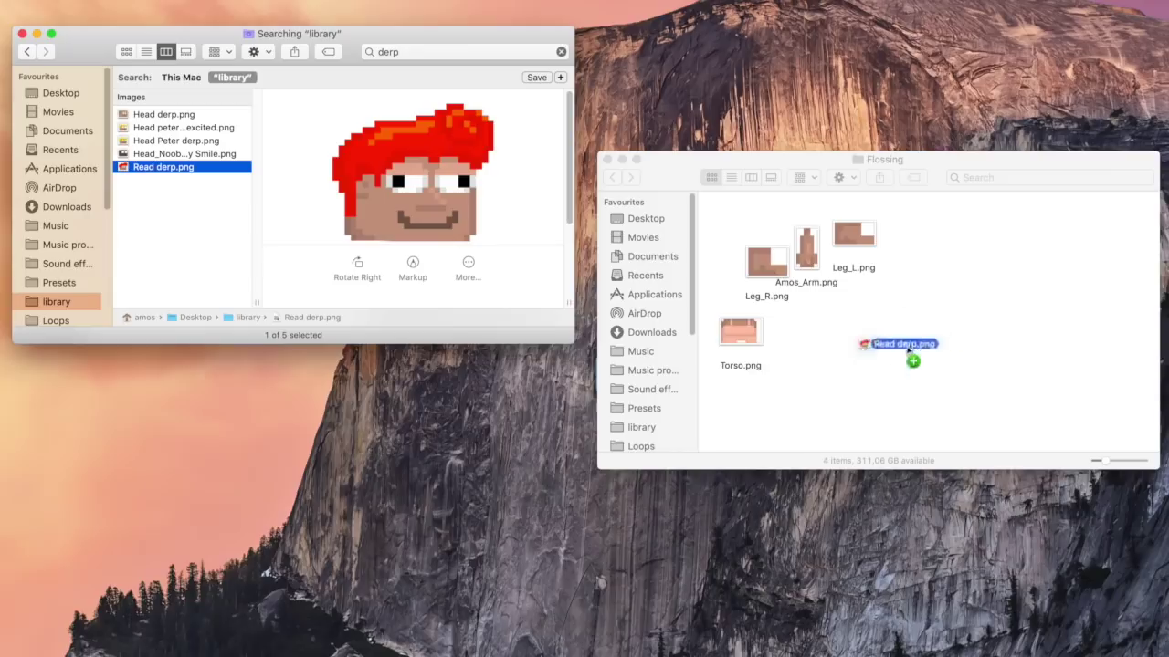
{"action": "left_click_drag", "start_coordinate": [908, 350], "coordinate": [899, 386]}
{"action": "right_click", "coordinate": [891, 319]}
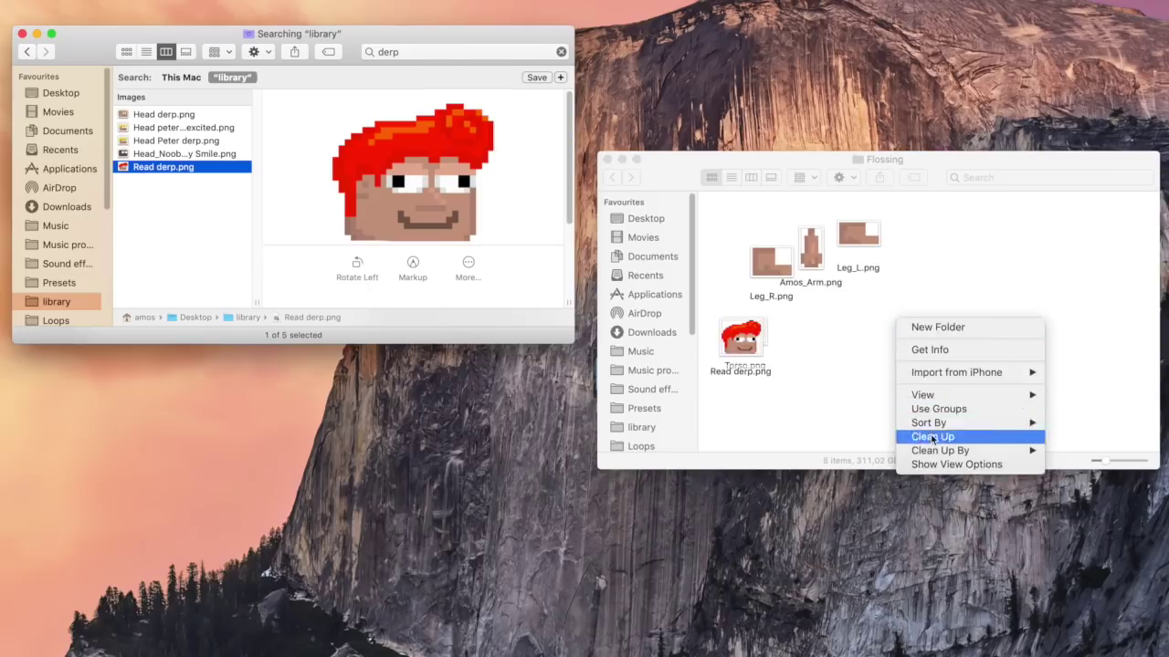
{"action": "left_click", "coordinate": [912, 433]}
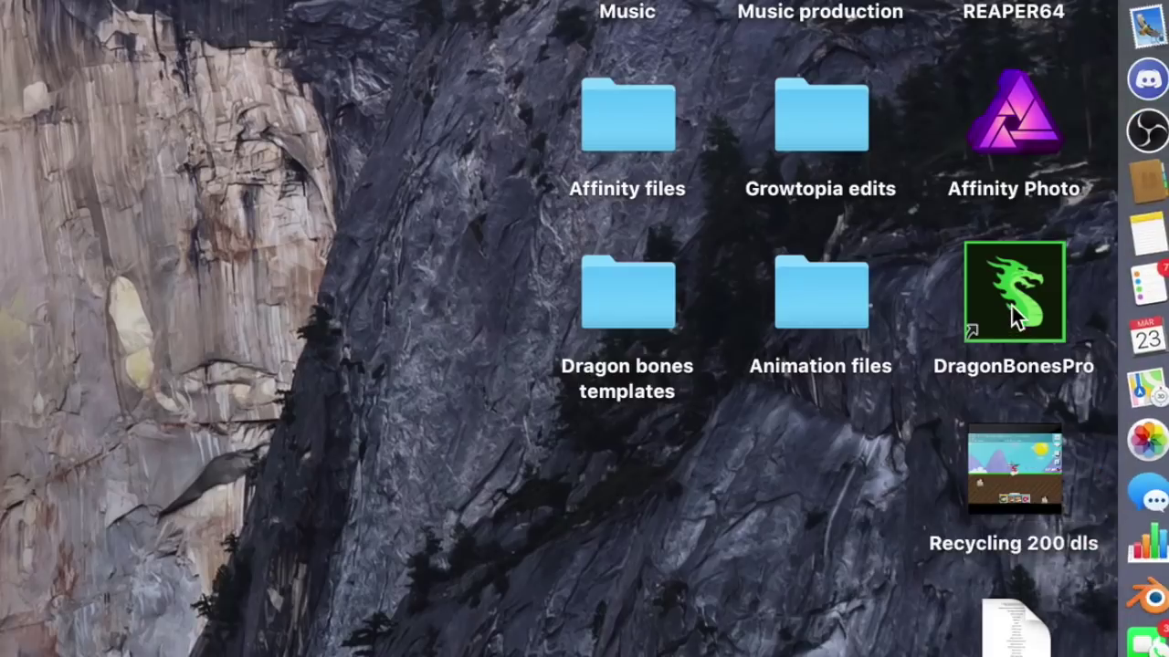
Switch to DragonBones Pro and save the new project under the name Flossing, keeping the library copy option on.
{"action": "double_click", "coordinate": [1012, 306]}
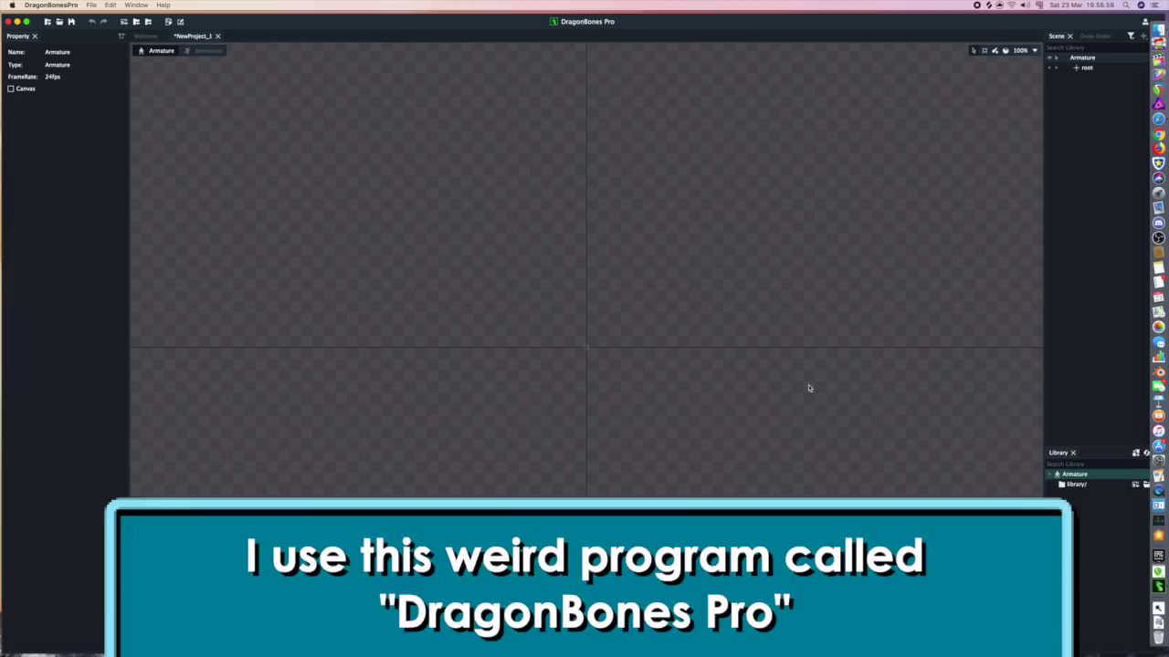
{"action": "scroll", "coordinate": [589, 347], "scroll_direction": "up", "scroll_amount": 1}
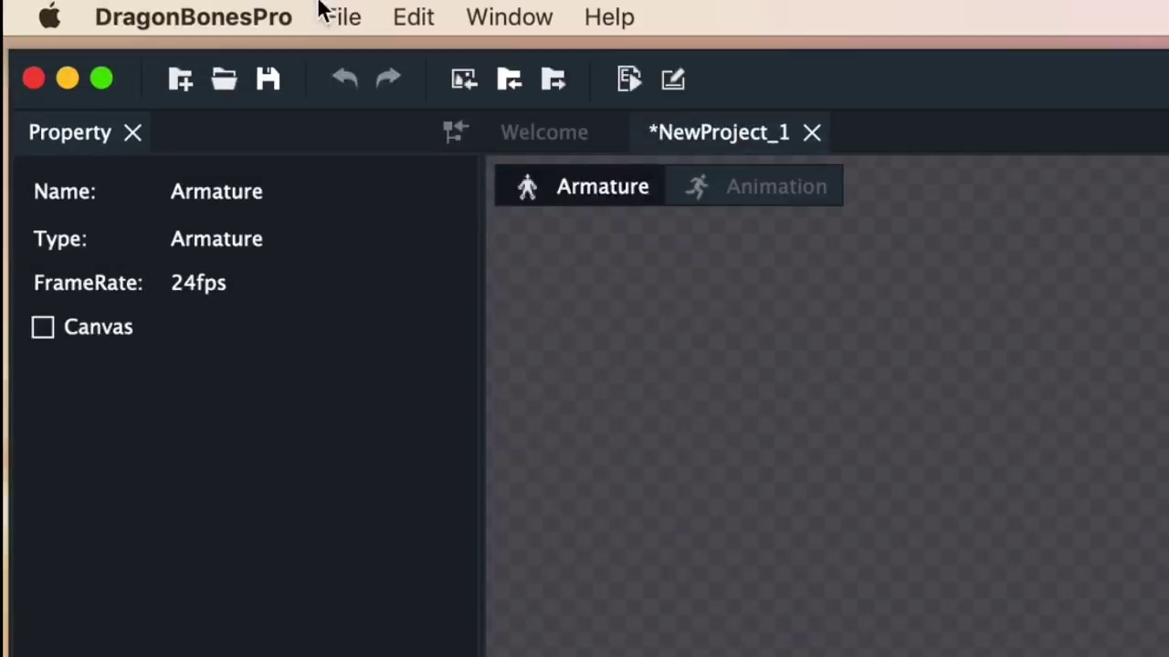
{"action": "left_click", "coordinate": [93, 5]}
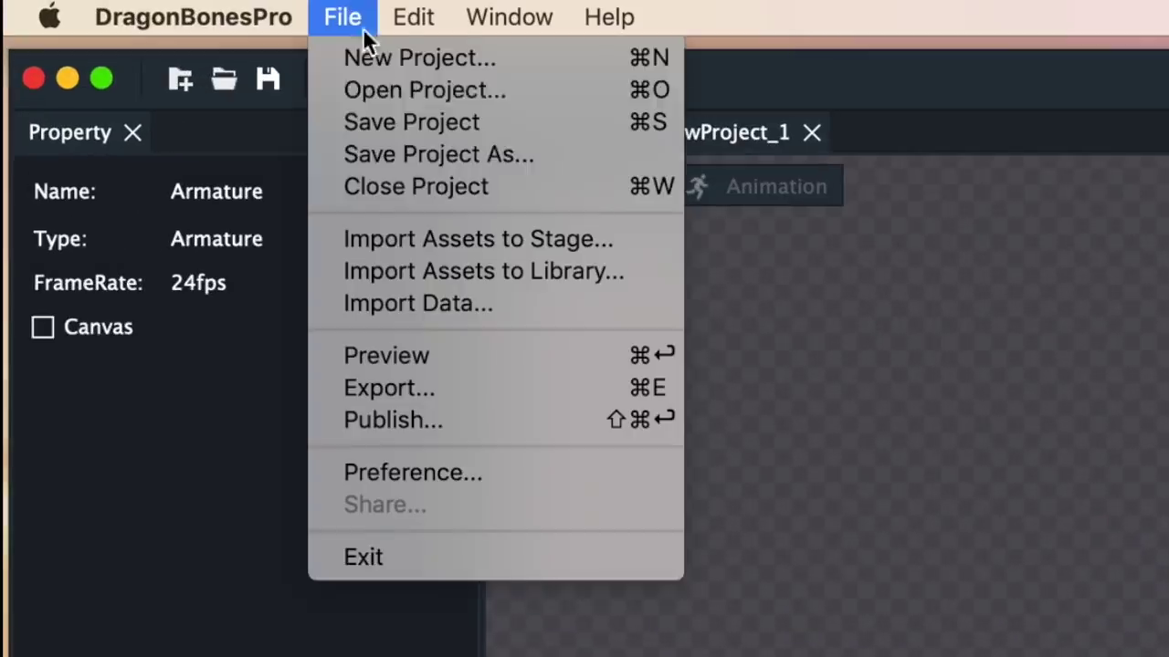
{"action": "left_click", "coordinate": [104, 42]}
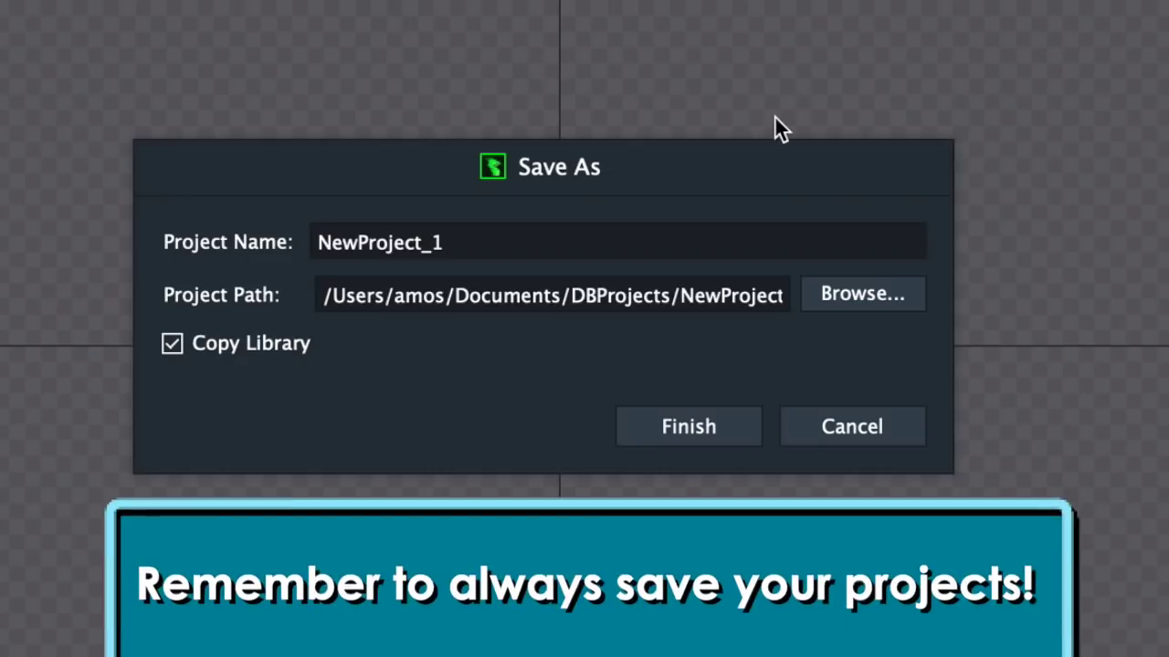
{"action": "left_click", "coordinate": [667, 240]}
{"action": "type", "text": "Flossing"}
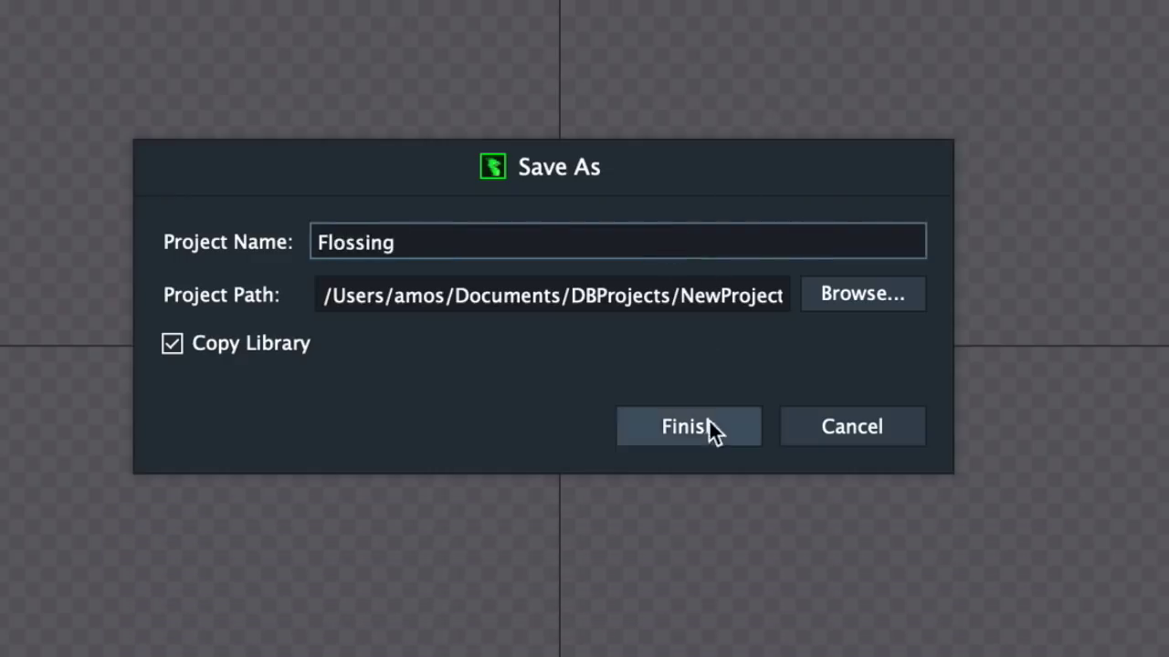
{"action": "left_click", "coordinate": [709, 424]}
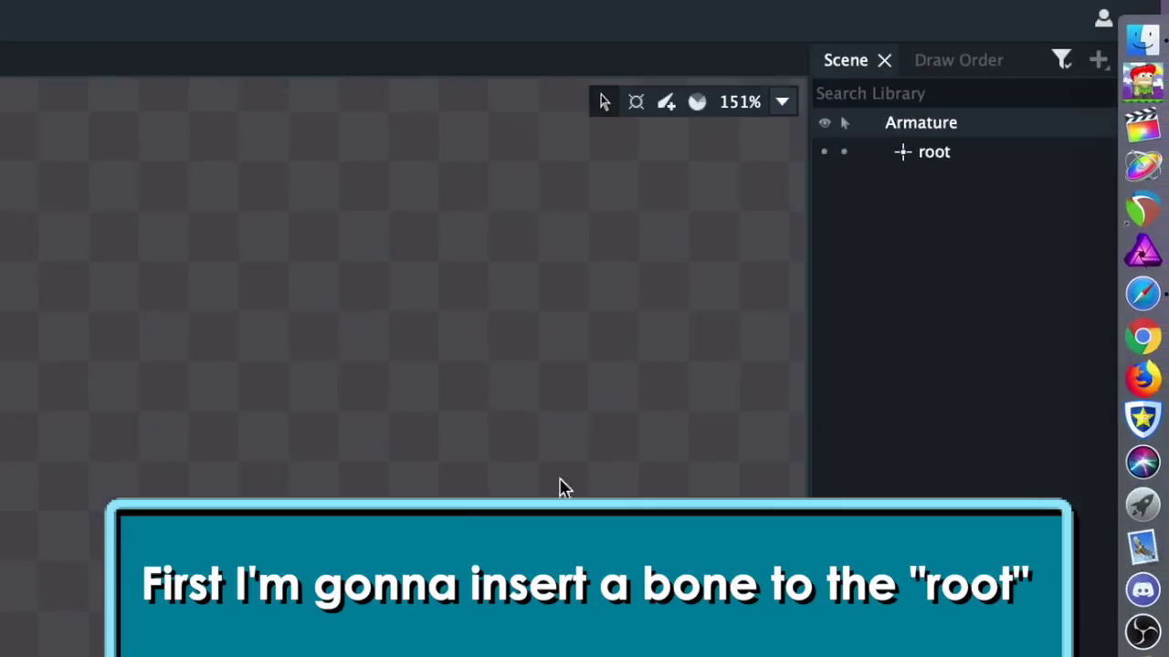
Insert a bone under root in the scene tree and rename it Body.
{"action": "left_click", "coordinate": [899, 163]}
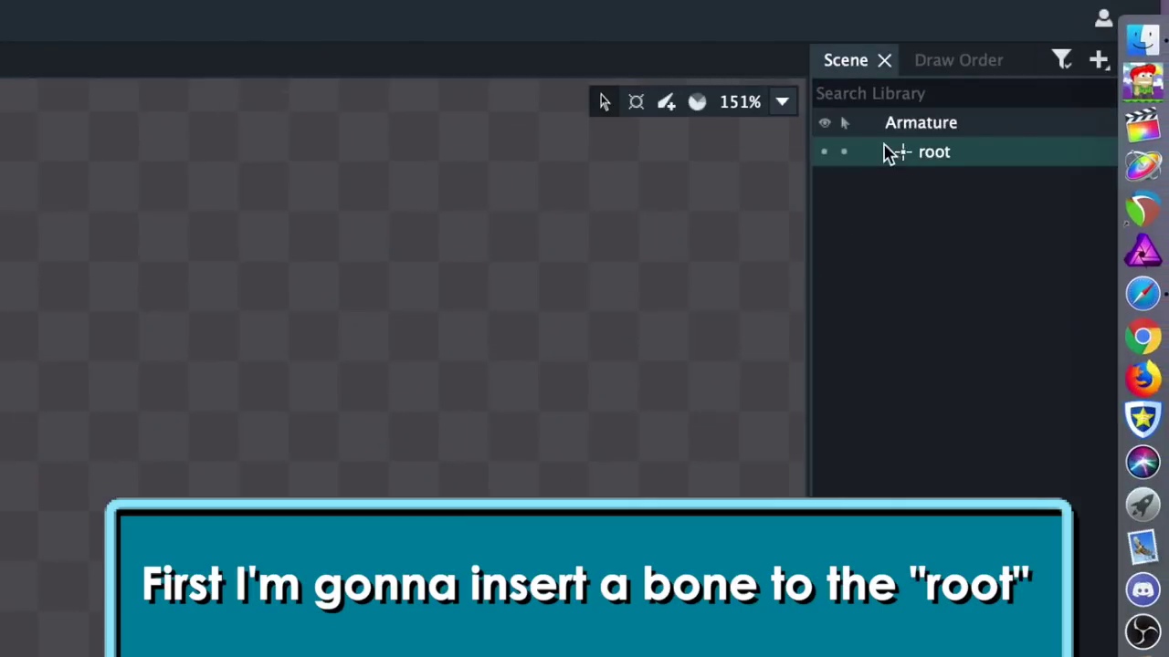
{"action": "right_click", "coordinate": [886, 153]}
{"action": "mouse_move", "coordinate": [882, 206]}
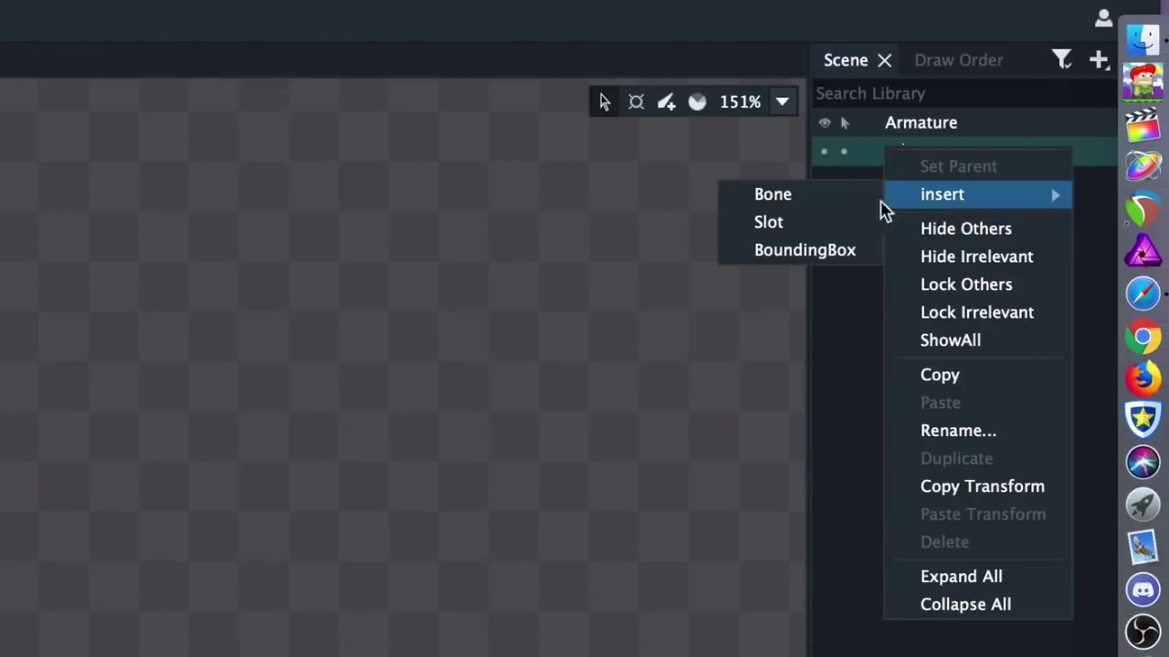
{"action": "left_click", "coordinate": [797, 205]}
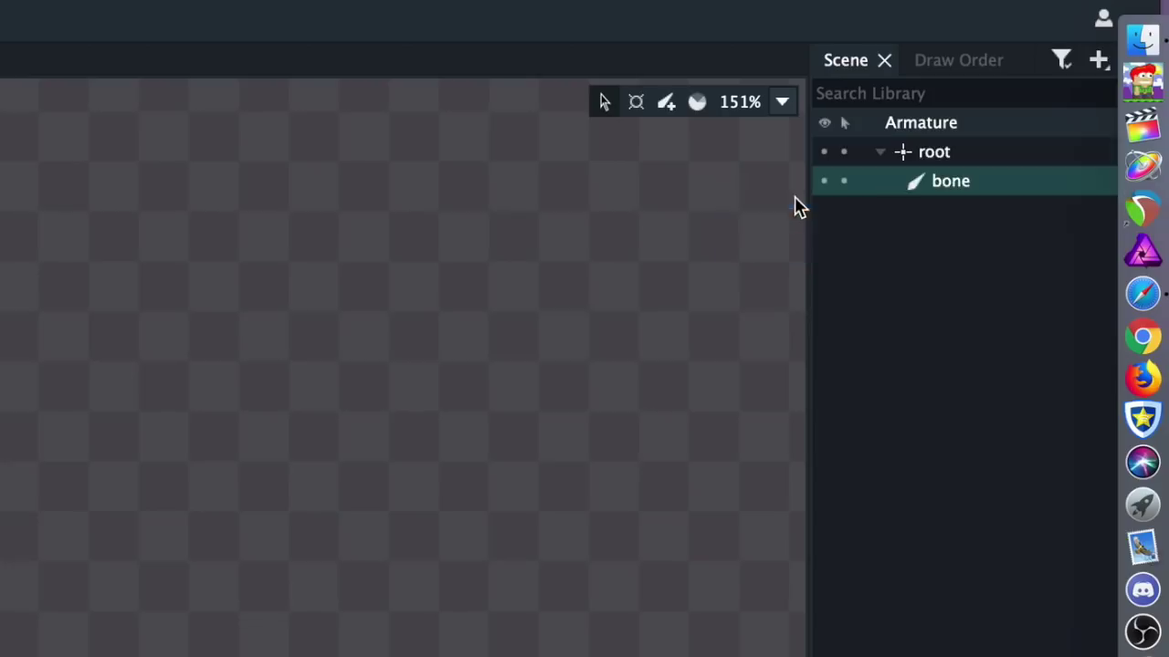
{"action": "double_click", "coordinate": [934, 186]}
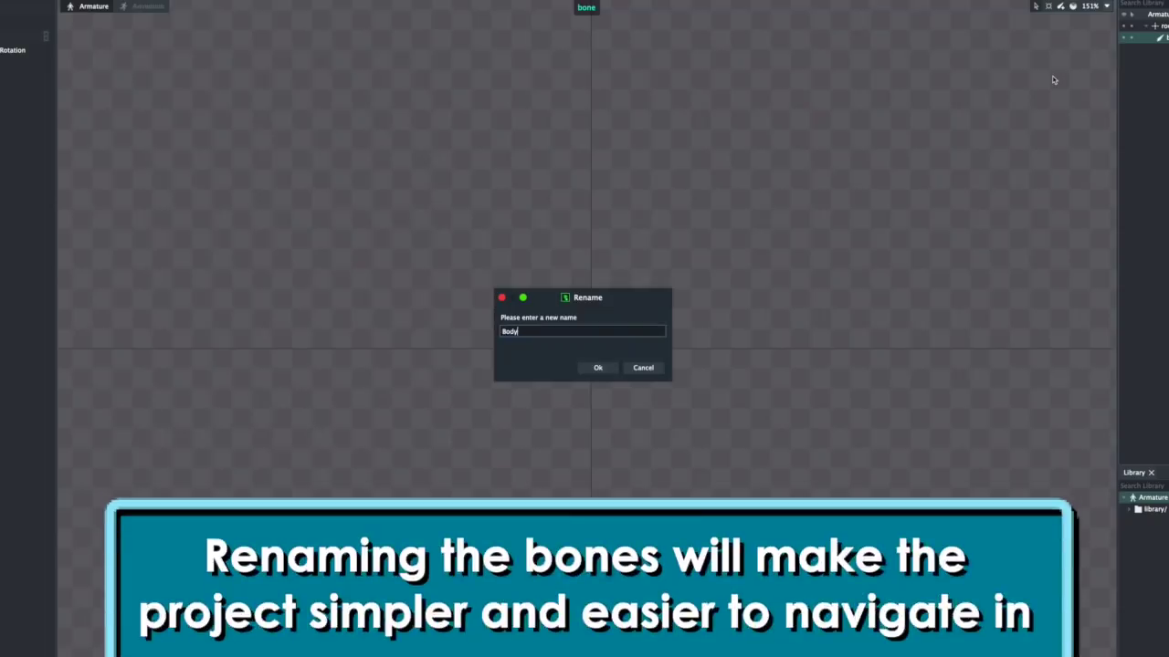
{"action": "key", "text": "Return"}
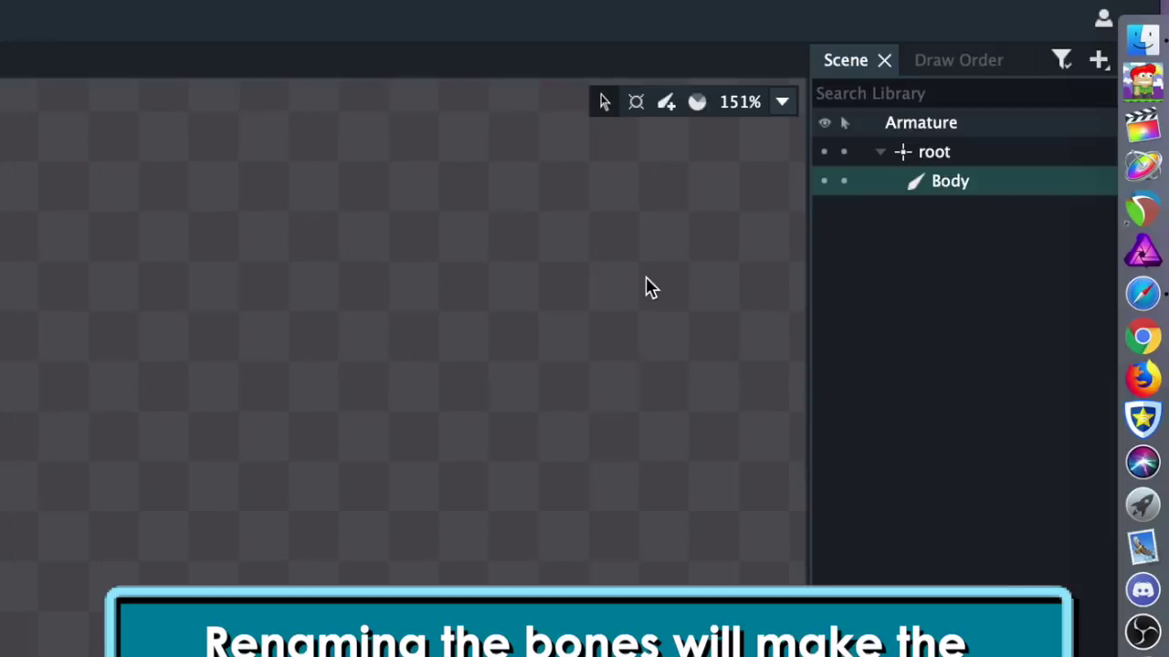
Search the project library for torso, attach the Torso image to the Body bone, and adjust its position on the stage.
{"action": "left_click", "coordinate": [837, 172]}
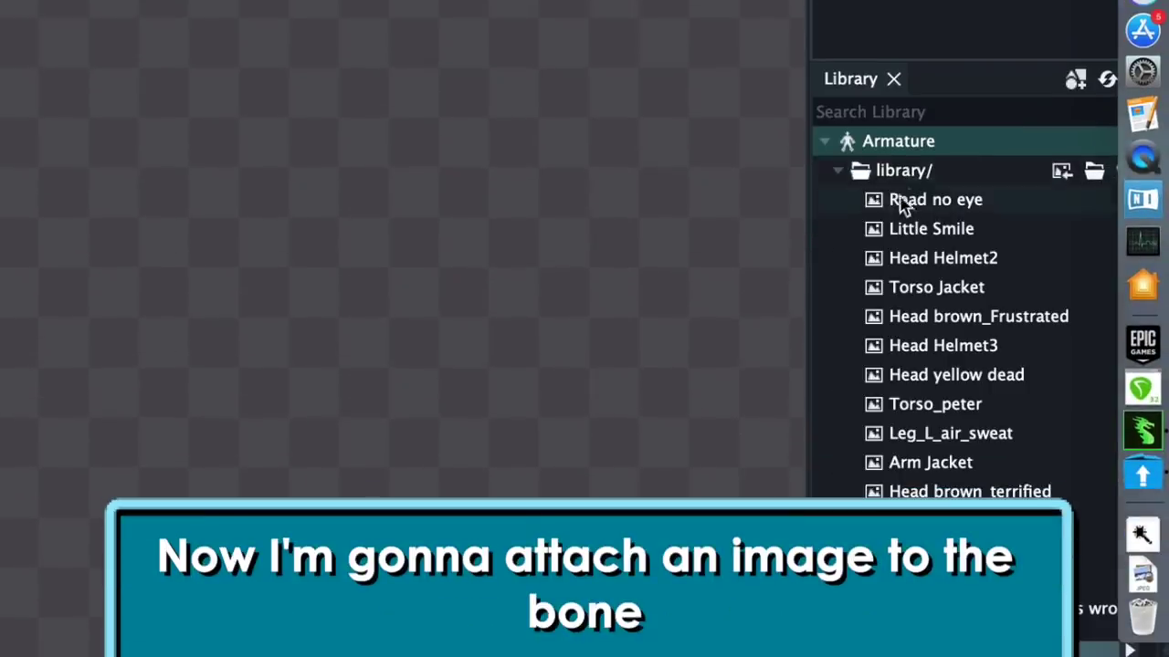
{"action": "left_click", "coordinate": [989, 123]}
{"action": "type", "text": "torso"}
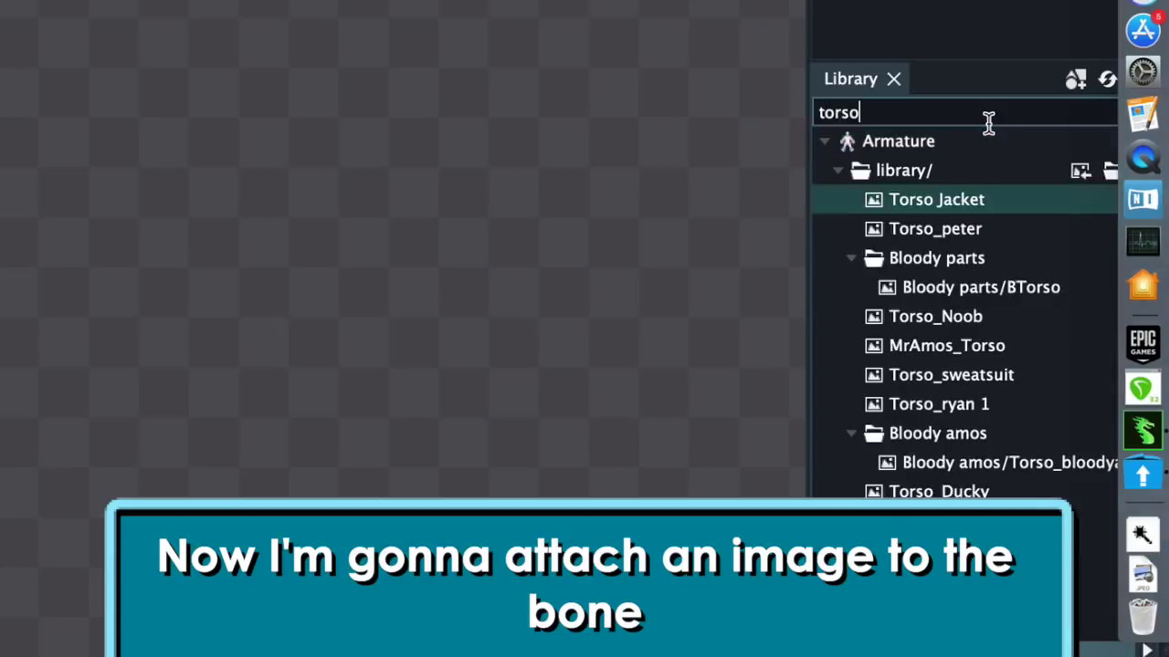
{"action": "left_click_drag", "start_coordinate": [913, 579], "coordinate": [1132, 61]}
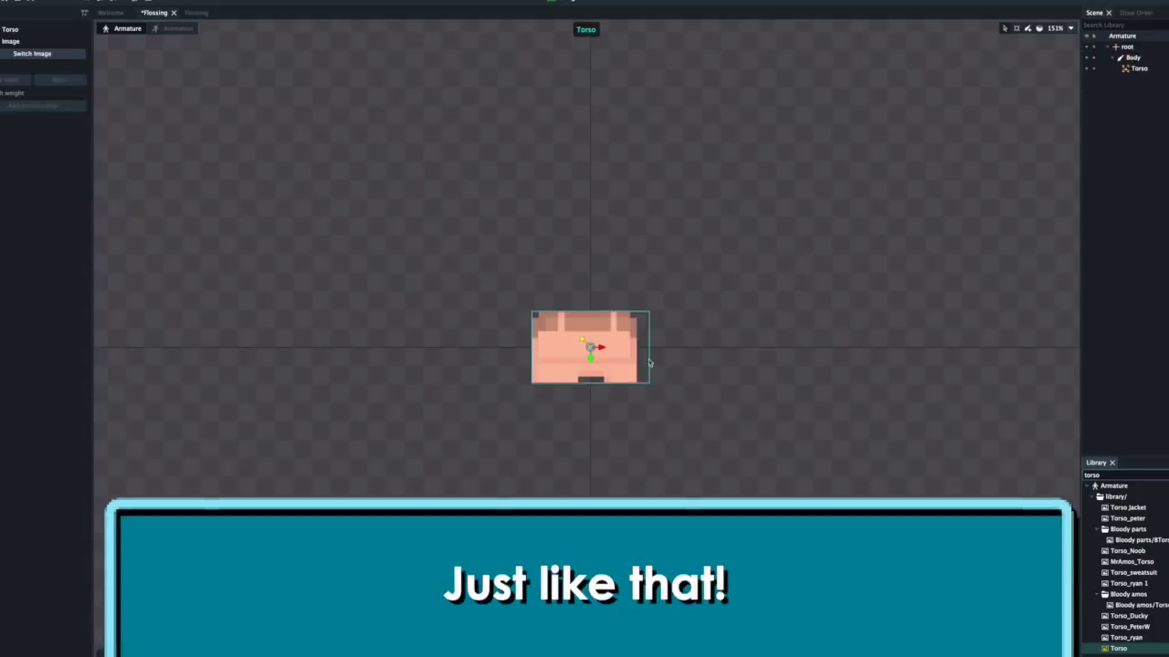
{"action": "left_click_drag", "start_coordinate": [623, 345], "coordinate": [591, 322]}
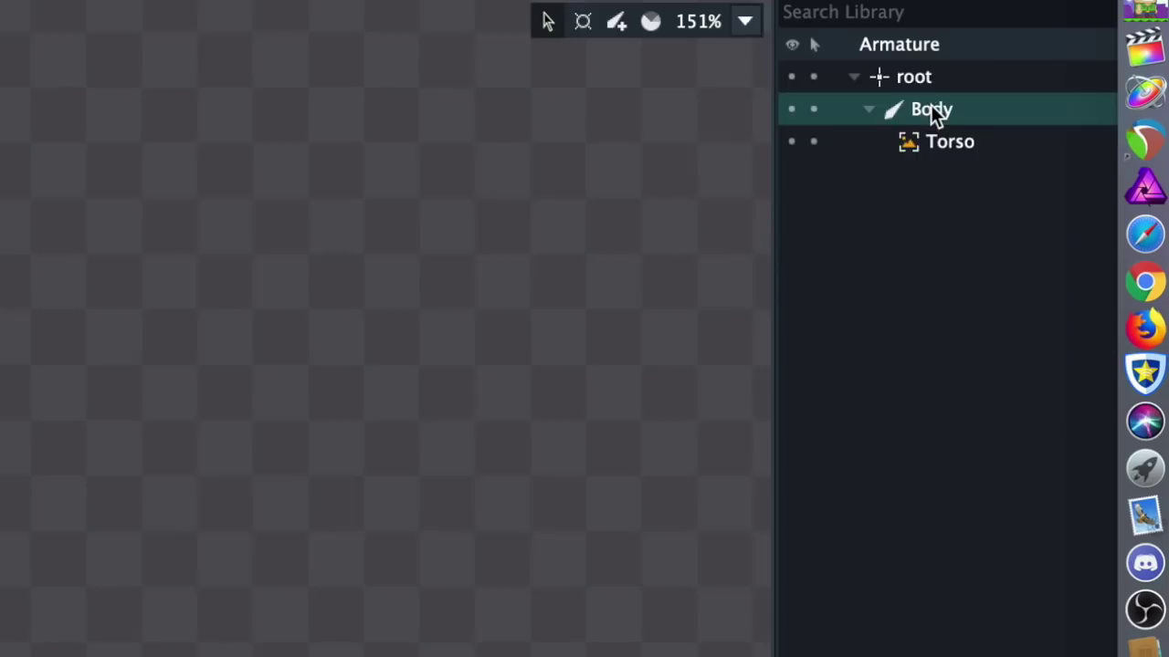
Insert a bone under the Body bone and rename it Arm_L.
{"action": "right_click", "coordinate": [1133, 59]}
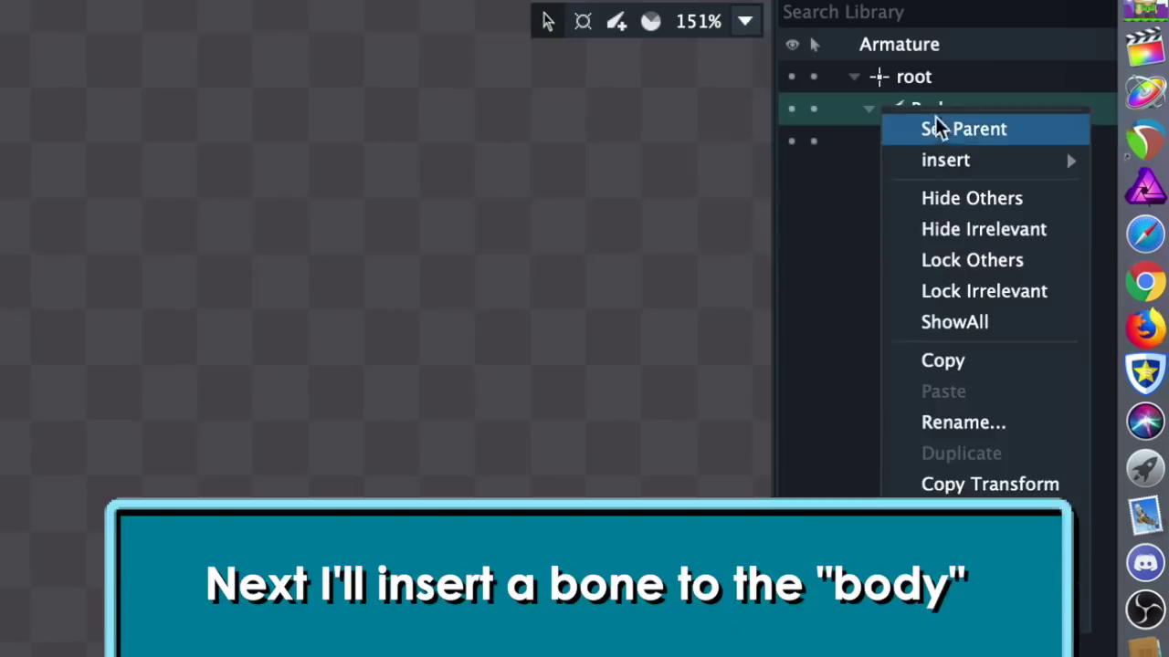
{"action": "mouse_move", "coordinate": [1137, 74]}
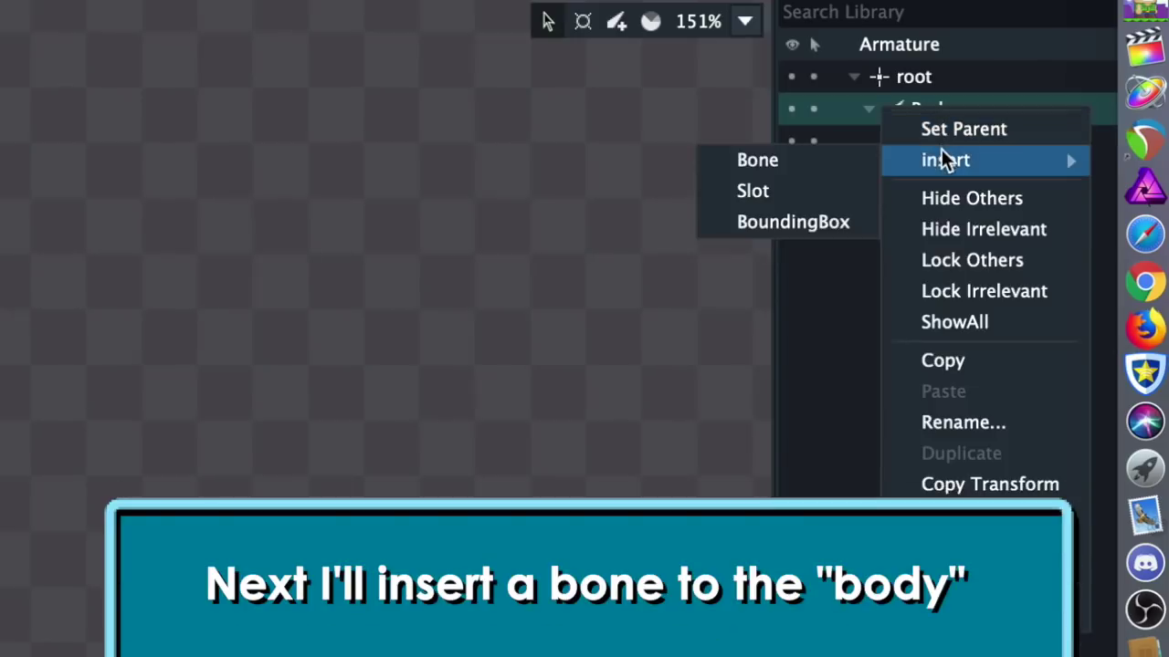
{"action": "left_click", "coordinate": [833, 162]}
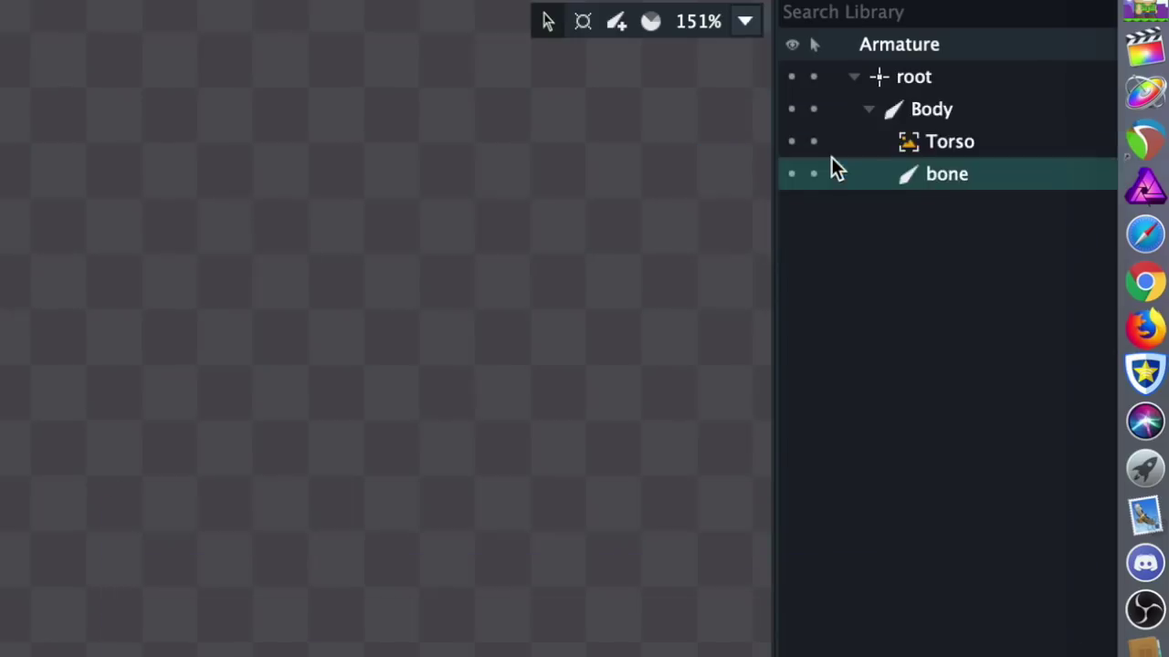
{"action": "double_click", "coordinate": [945, 175]}
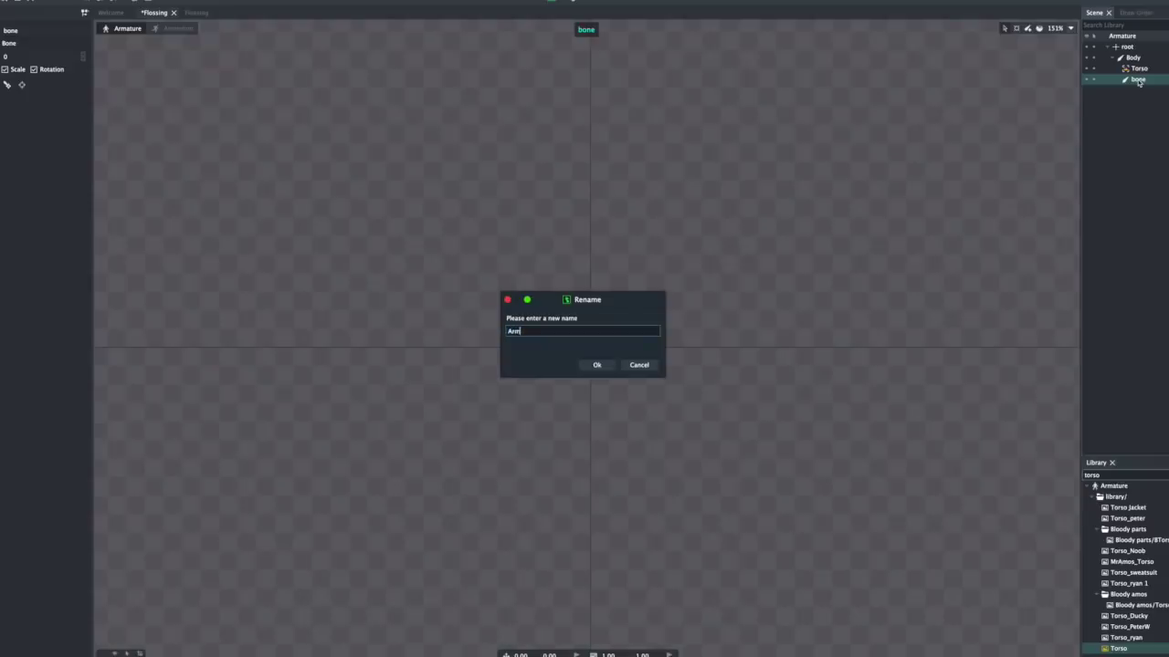
{"action": "type", "text": "Arm"}
{"action": "key", "text": "Return"}
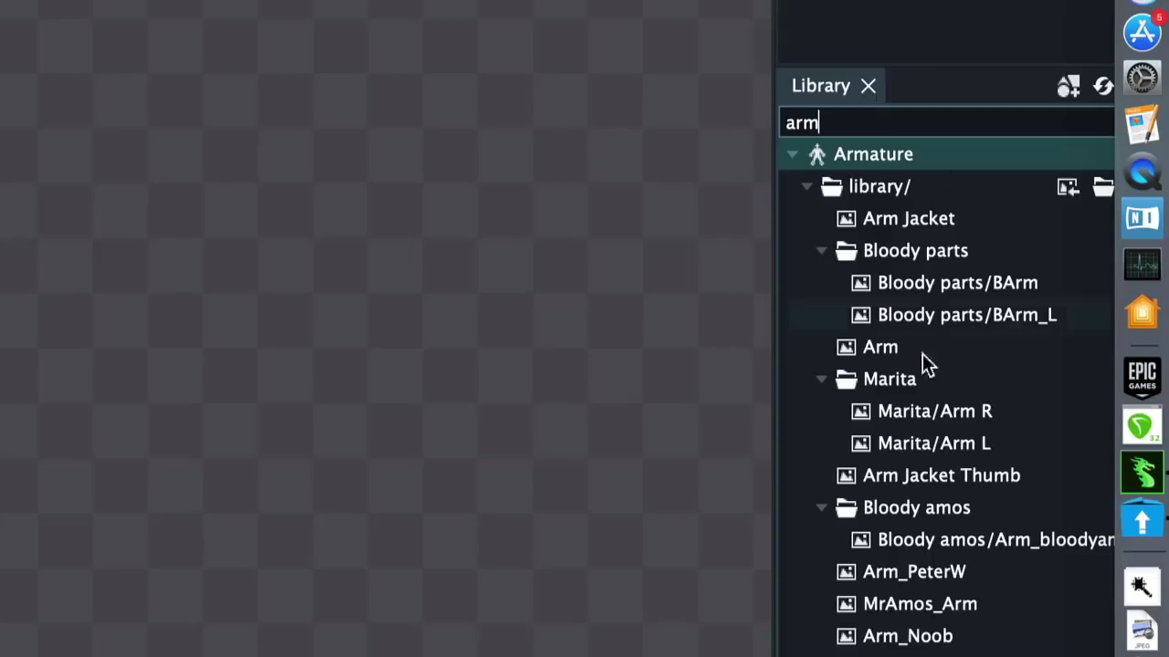
Search the library for arm, attach the Arm image to the new arm bone, and move the image to the torso's left side.
{"action": "left_click_drag", "start_coordinate": [1130, 559], "coordinate": [1141, 79]}
{"action": "left_click_drag", "start_coordinate": [978, 193], "coordinate": [980, 205]}
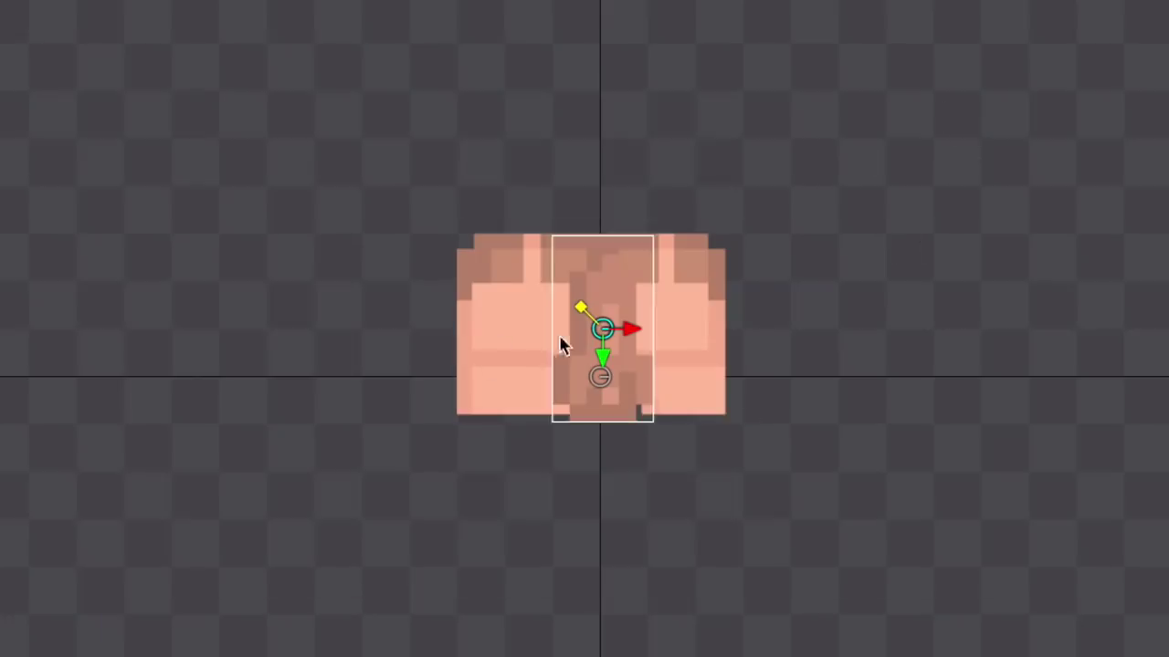
{"action": "left_click_drag", "start_coordinate": [620, 358], "coordinate": [501, 385]}
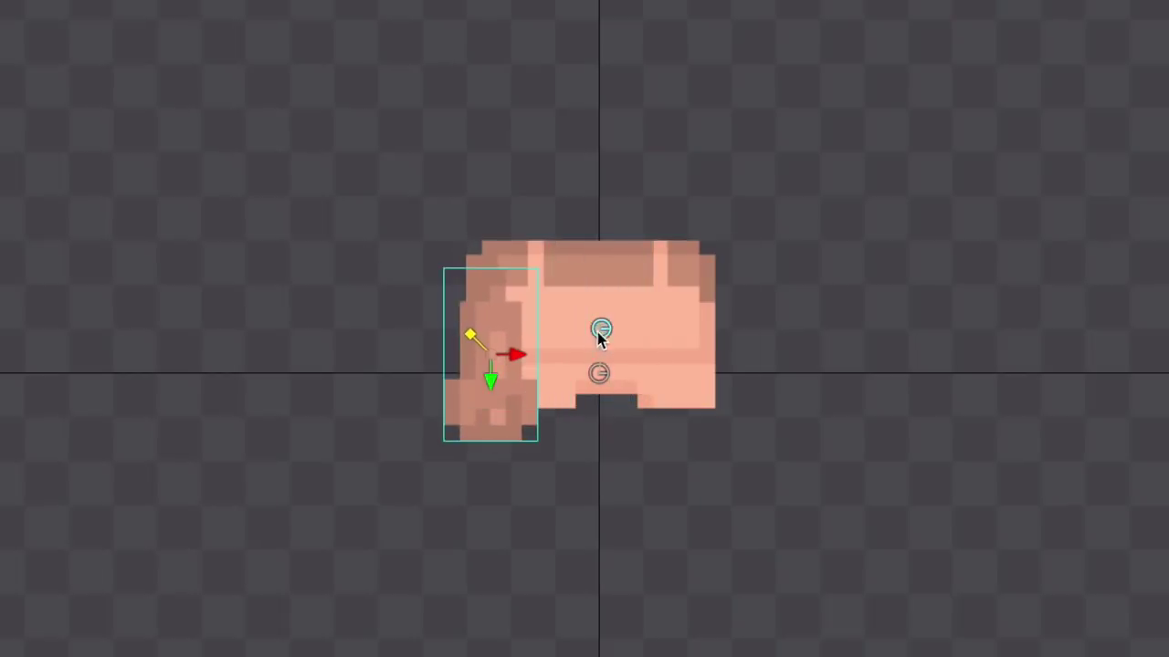
Place the Arm_L bone's anchor point at the base of the arm image and move the arm onto the torso's left shoulder.
{"action": "left_click_drag", "start_coordinate": [600, 338], "coordinate": [229, 203]}
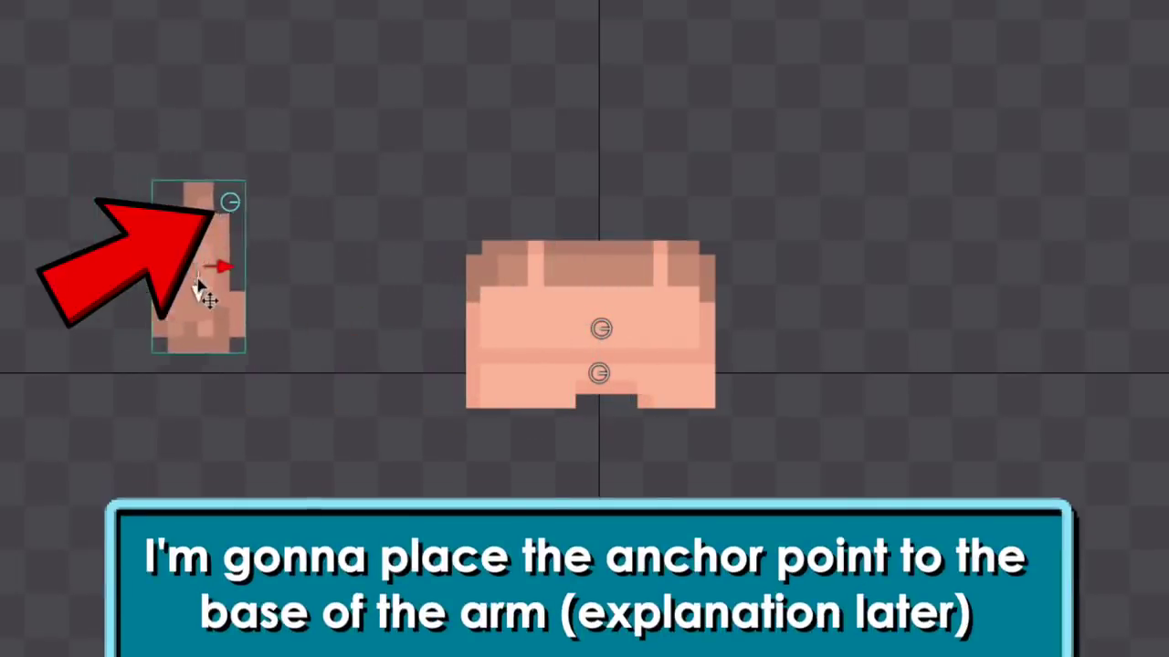
{"action": "left_click_drag", "start_coordinate": [199, 290], "coordinate": [229, 292]}
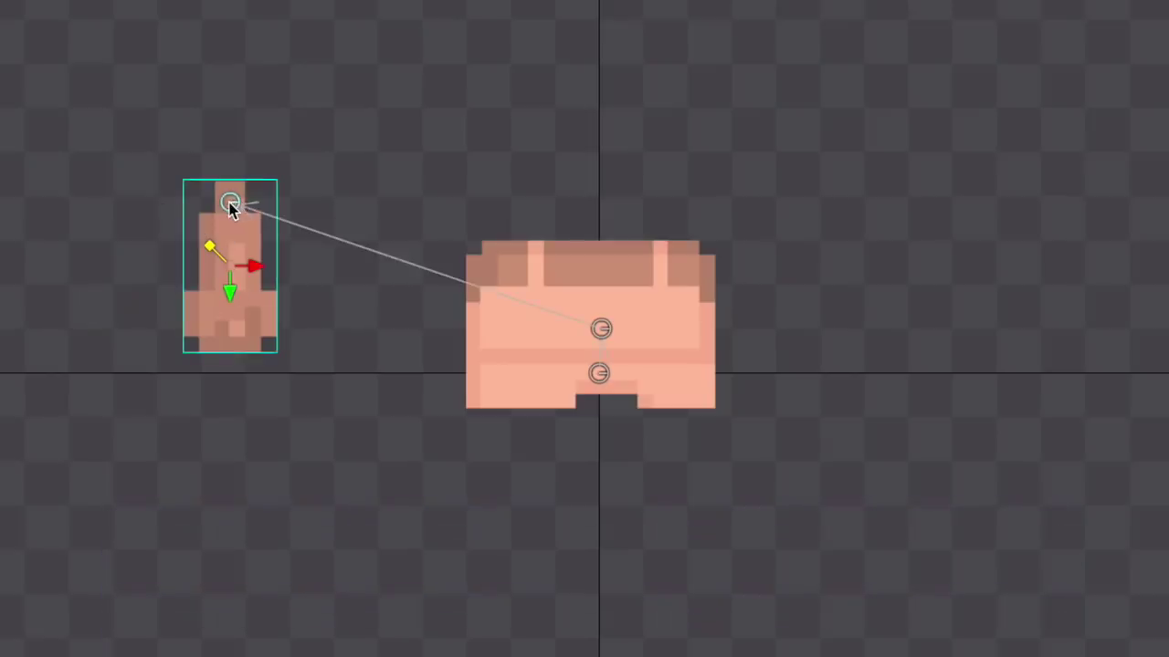
{"action": "left_click_drag", "start_coordinate": [230, 206], "coordinate": [501, 284]}
{"action": "left_click_drag", "start_coordinate": [490, 381], "coordinate": [480, 382]}
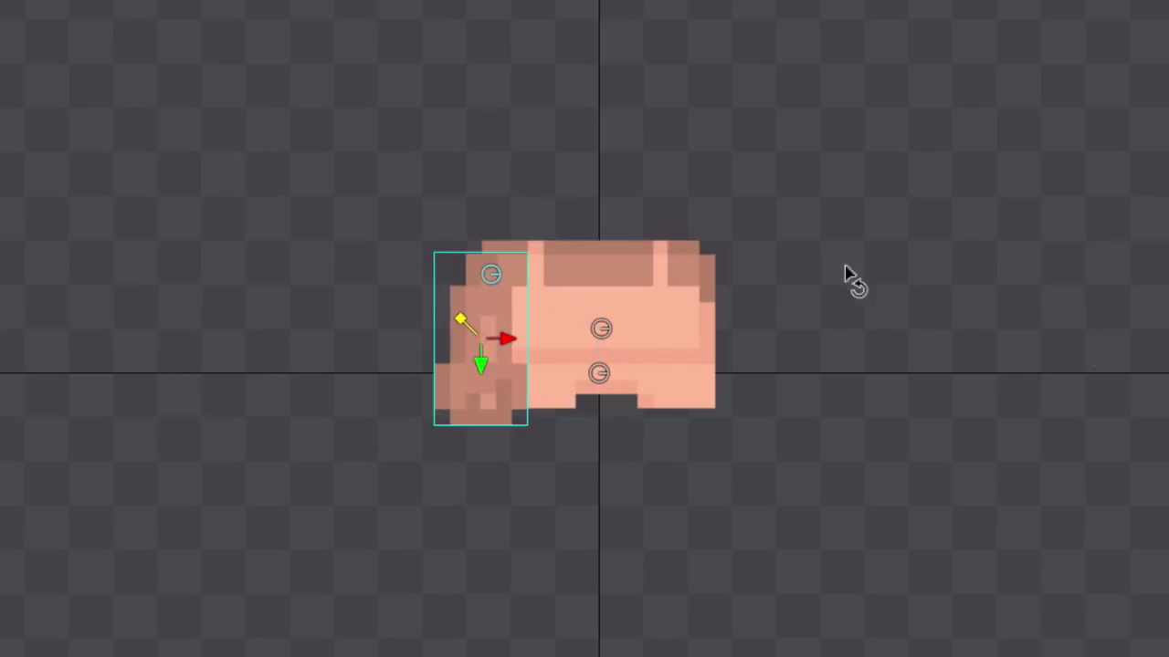
Duplicate the Arm_L bone, rename the copy Arm_R, and place it at the torso's right shoulder.
{"action": "left_click", "coordinate": [491, 274]}
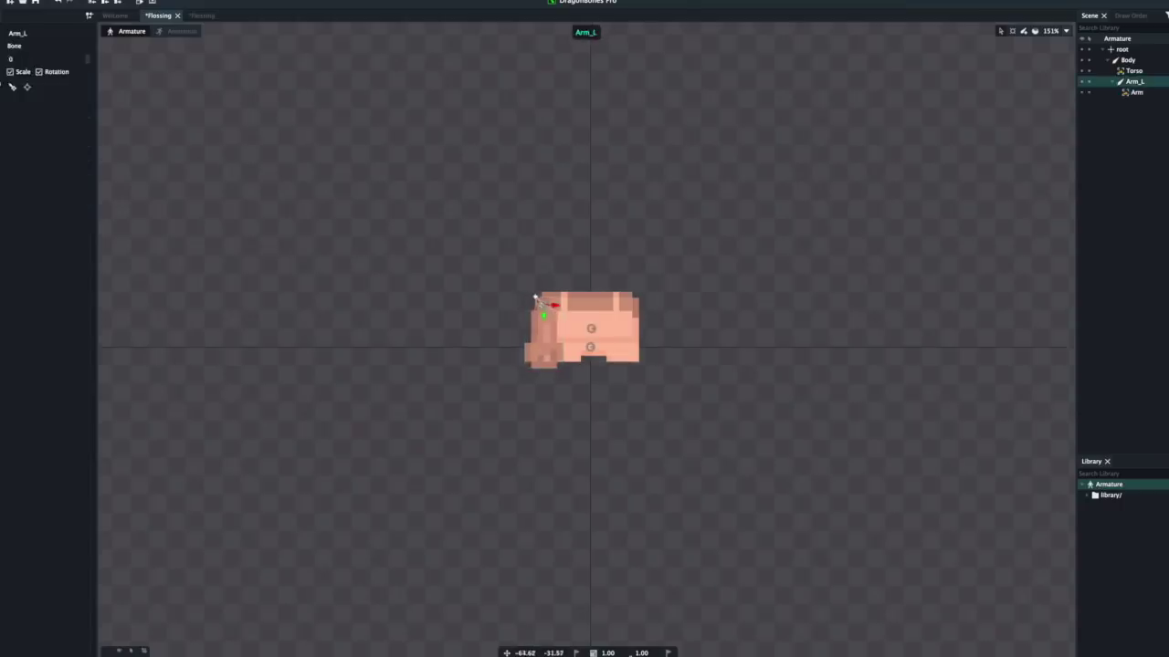
{"action": "key", "text": "super+c"}
{"action": "key", "text": "super+v"}
{"action": "double_click", "coordinate": [1134, 103]}
{"action": "type", "text": "Arm_R"}
{"action": "key", "text": "Return"}
{"action": "left_click_drag", "start_coordinate": [493, 308], "coordinate": [632, 333]}
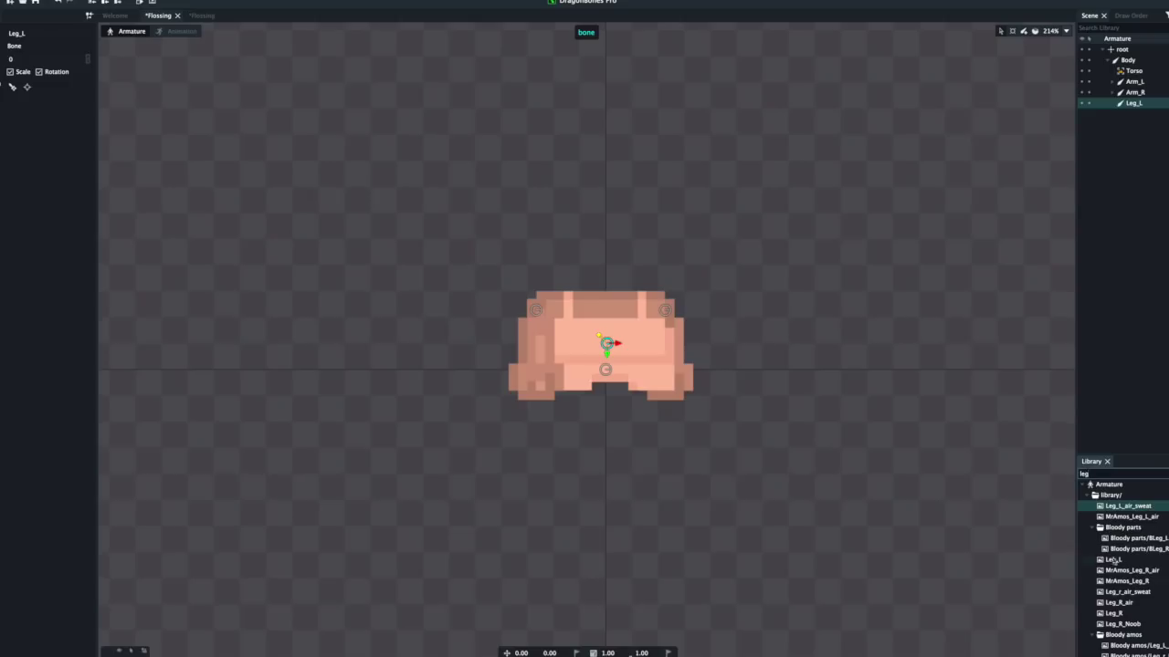
Attach the Leg_L image to the Leg_L bone and move it to the end of the draw order, below Arm1.
{"action": "left_click_drag", "start_coordinate": [1113, 559], "coordinate": [563, 410]}
{"action": "left_click", "coordinate": [1130, 16]}
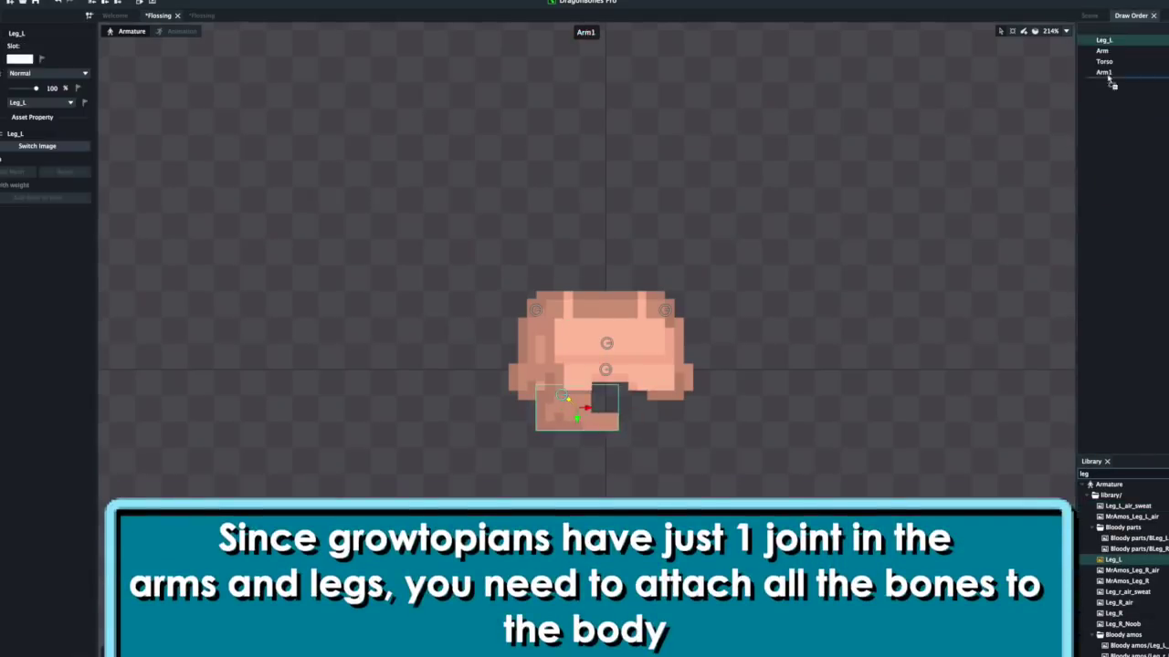
{"action": "left_click", "coordinate": [1090, 16]}
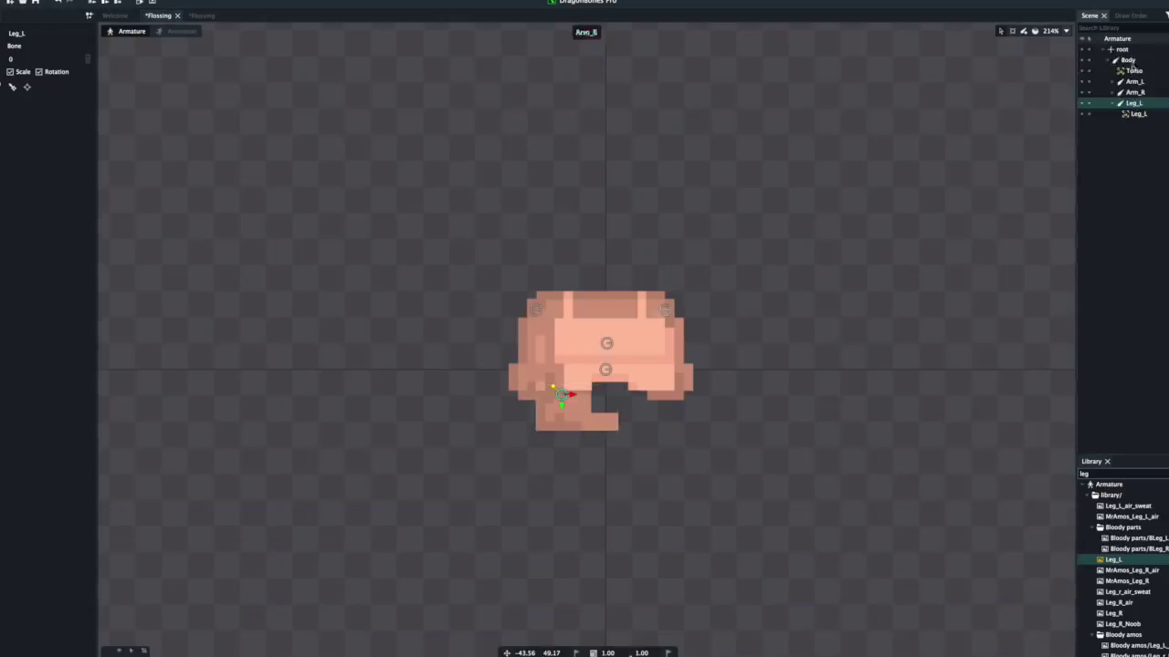
Insert another bone under the Body bone and rename it Leg_R.
{"action": "right_click", "coordinate": [1126, 61]}
{"action": "mouse_move", "coordinate": [1131, 80]}
{"action": "left_click", "coordinate": [1075, 80]}
{"action": "double_click", "coordinate": [1135, 126]}
{"action": "type", "text": "Leg_R"}
{"action": "key", "text": "Return"}
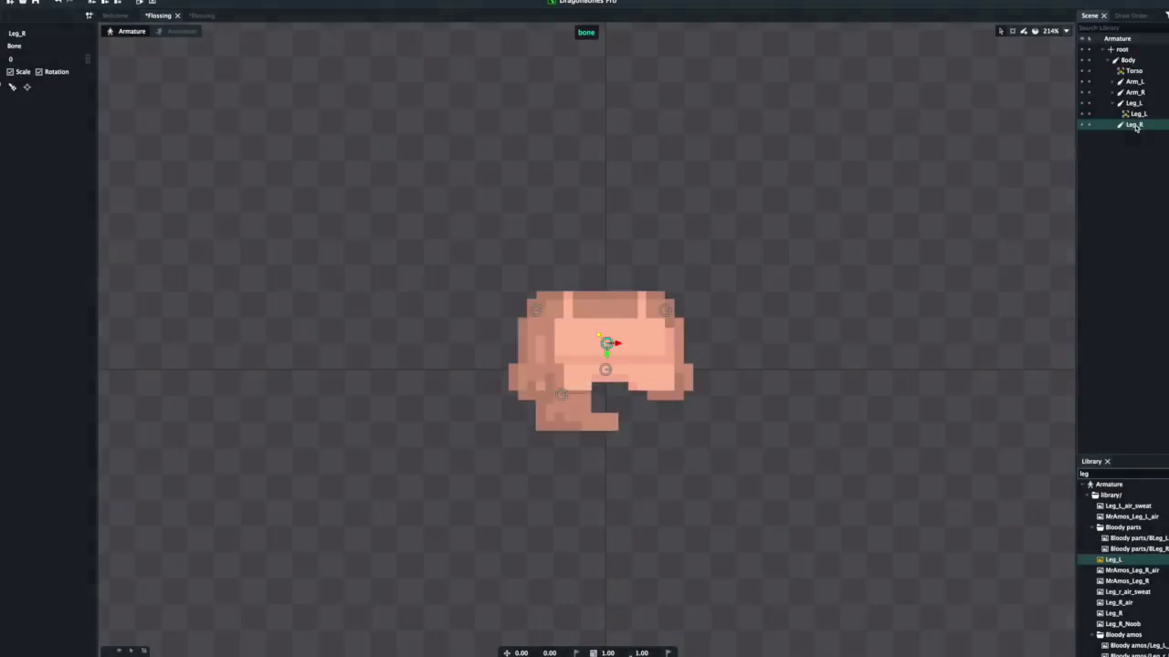
Attach the Leg_R image to the Leg_R bone beneath the torso's right side and move it to the end of the draw order.
{"action": "left_click_drag", "start_coordinate": [1114, 614], "coordinate": [1134, 125]}
{"action": "left_click_drag", "start_coordinate": [607, 344], "coordinate": [663, 403]}
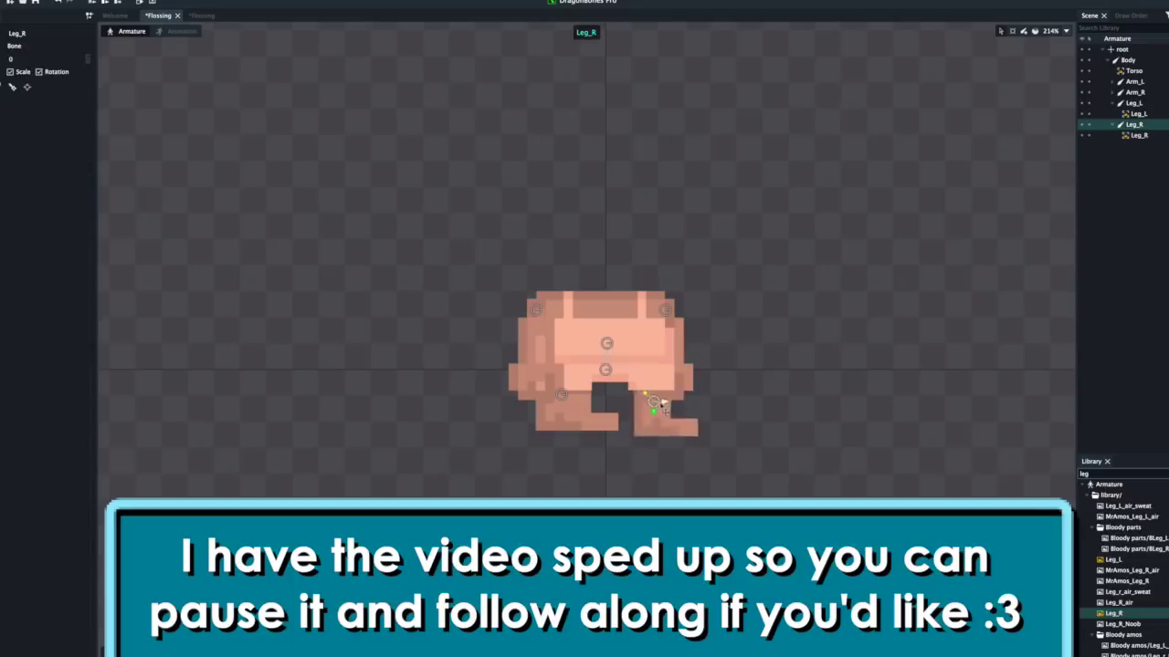
{"action": "left_click", "coordinate": [1128, 16]}
{"action": "left_click_drag", "start_coordinate": [1108, 43], "coordinate": [1108, 89]}
{"action": "left_click", "coordinate": [1090, 16]}
{"action": "left_click_drag", "start_coordinate": [653, 399], "coordinate": [650, 399]}
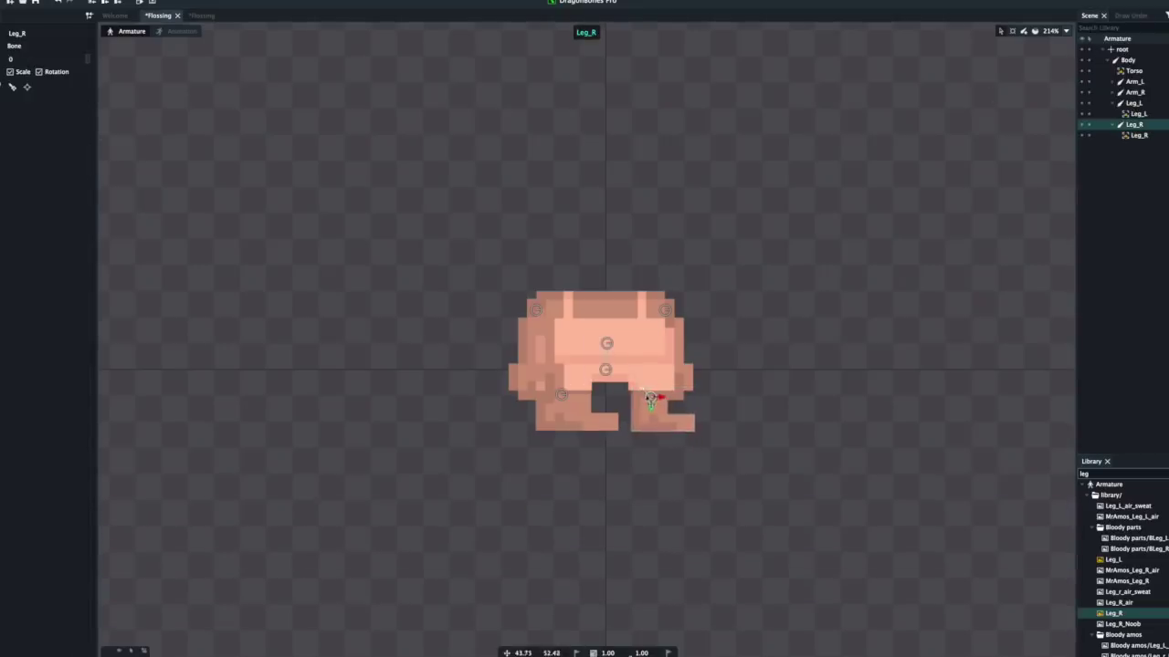
Shift the Leg_L and Leg_R bones slightly apart beneath the torso, swinging Arm_L out of the way and back down.
{"action": "left_click", "coordinate": [132, 31]}
{"action": "left_click", "coordinate": [560, 396]}
{"action": "left_click", "coordinate": [536, 310]}
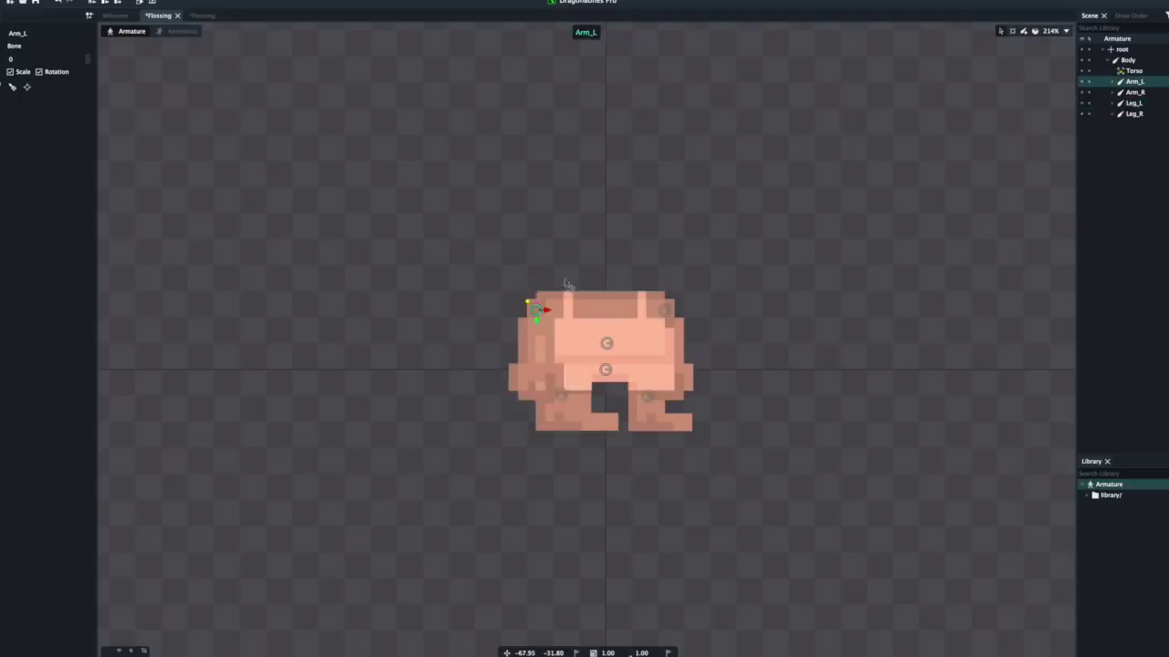
{"action": "left_click_drag", "start_coordinate": [566, 284], "coordinate": [537, 351]}
{"action": "left_click_drag", "start_coordinate": [556, 398], "coordinate": [552, 398]}
{"action": "left_click_drag", "start_coordinate": [650, 405], "coordinate": [657, 409]}
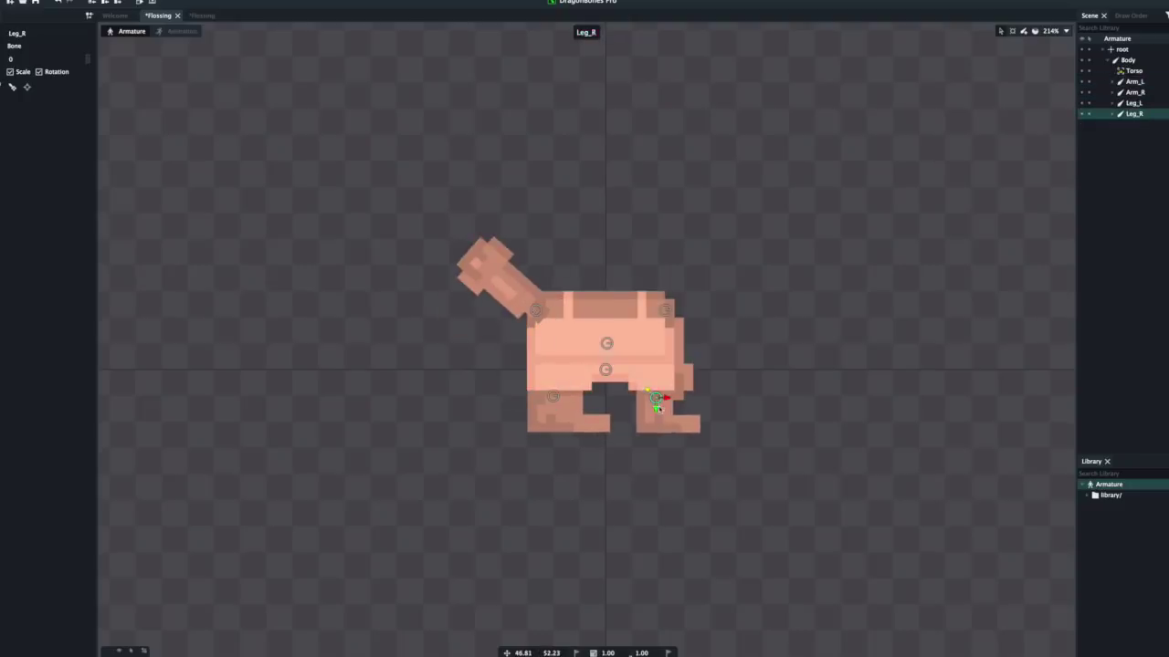
{"action": "left_click", "coordinate": [536, 310]}
{"action": "left_click_drag", "start_coordinate": [496, 349], "coordinate": [733, 327]}
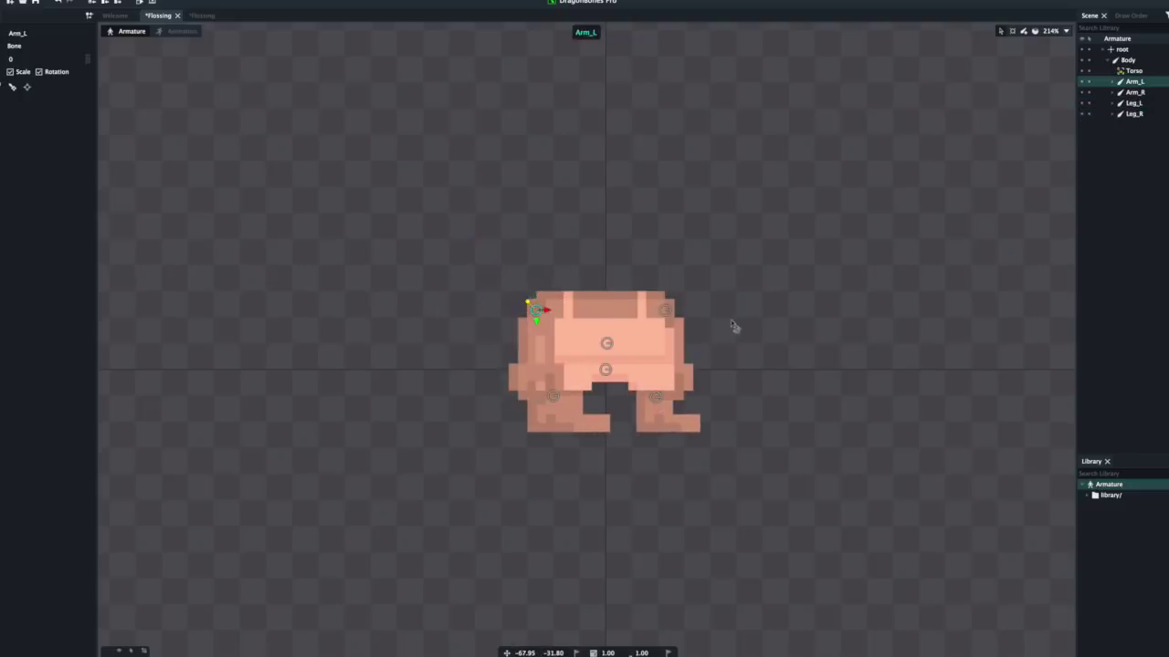
Insert a bone under the Body bone and rename it Head.
{"action": "left_click", "coordinate": [1087, 496]}
{"action": "left_click", "coordinate": [1098, 475]}
{"action": "right_click", "coordinate": [1128, 60]}
{"action": "mouse_move", "coordinate": [1132, 76]}
{"action": "left_click", "coordinate": [1086, 76]}
{"action": "double_click", "coordinate": [1132, 125]}
{"action": "type", "text": "Head"}
{"action": "key", "text": "Return"}
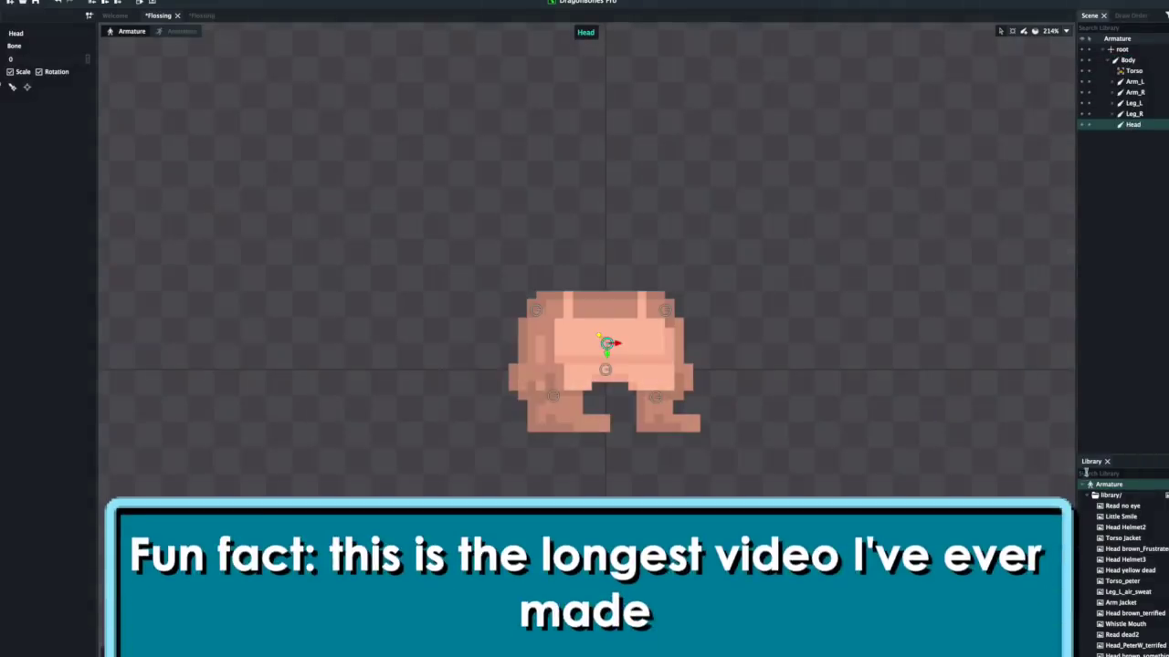
Search the library for derp, attach the Read derp image to the Head bone, and move the image up above the torso.
{"action": "left_click", "coordinate": [1086, 473]}
{"action": "type", "text": "head d"}
{"action": "left_click_drag", "start_coordinate": [1114, 529], "coordinate": [1097, 151]}
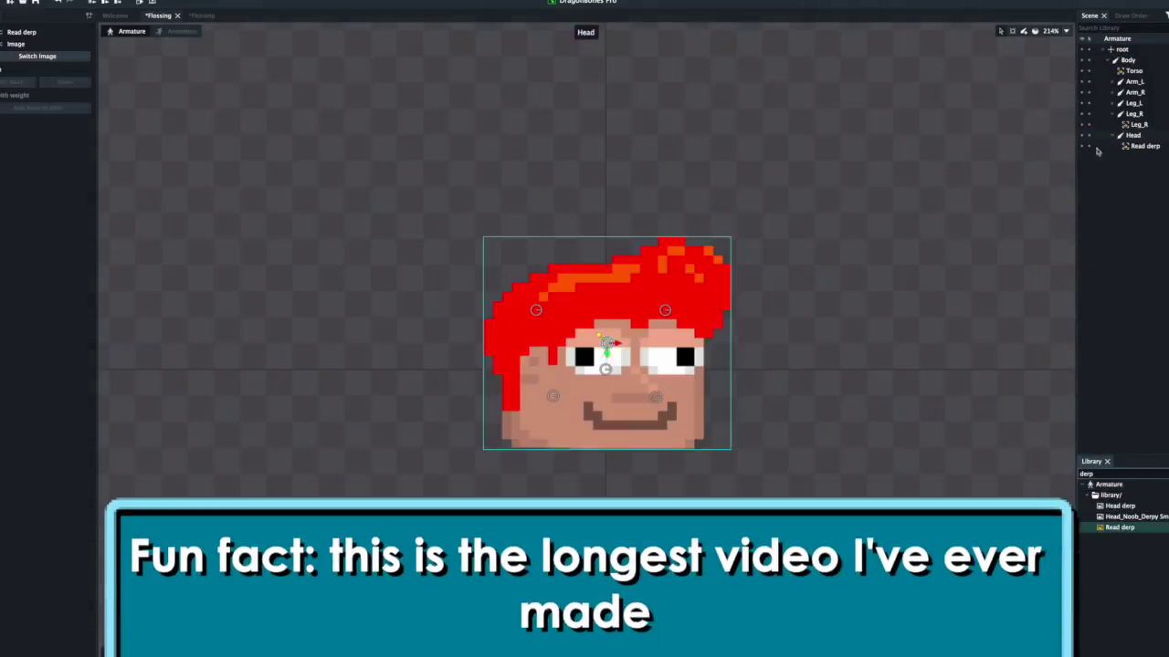
{"action": "left_click_drag", "start_coordinate": [607, 347], "coordinate": [606, 265]}
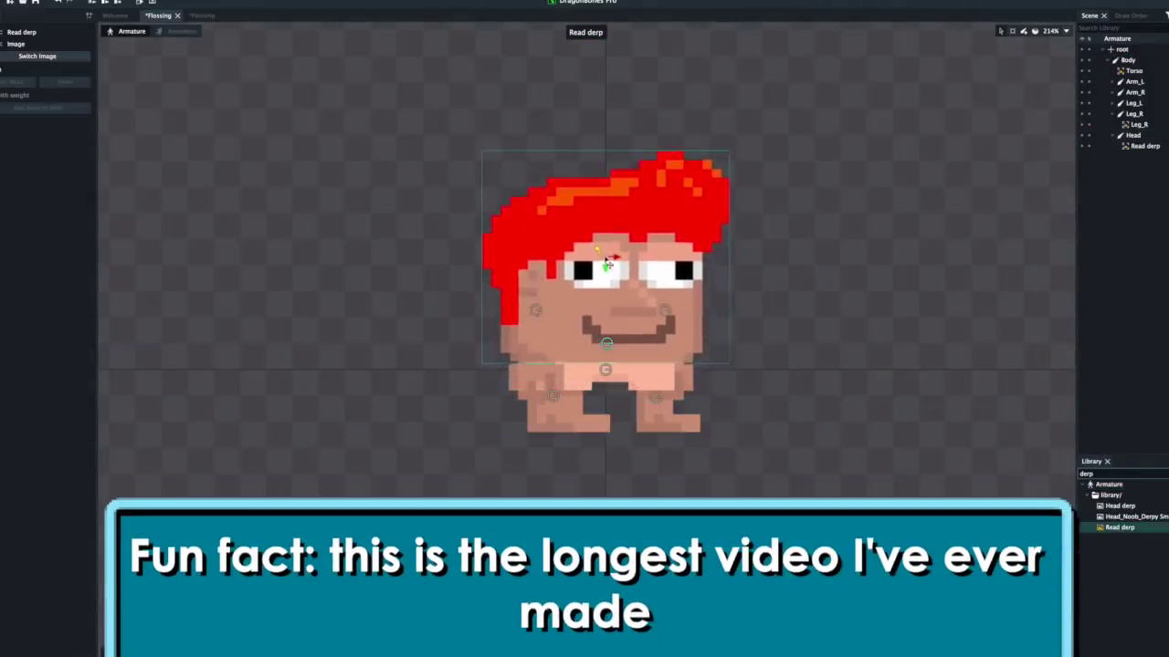
Move the Head bone up so its anchor sits at the base of the head, just above the neck.
{"action": "left_click", "coordinate": [600, 335]}
{"action": "left_click_drag", "start_coordinate": [600, 335], "coordinate": [610, 272]}
{"action": "scroll", "coordinate": [610, 272], "scroll_direction": "down", "scroll_amount": 5}
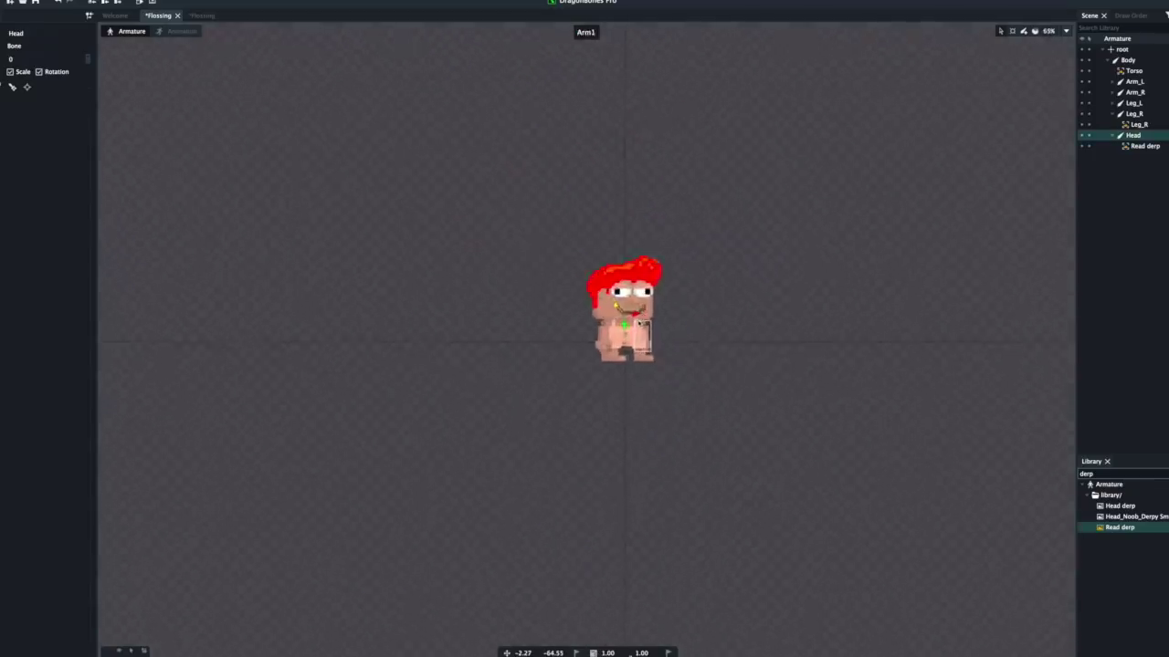
{"action": "scroll", "coordinate": [645, 315], "scroll_direction": "up", "scroll_amount": 3}
{"action": "scroll", "coordinate": [602, 329], "scroll_direction": "up", "scroll_amount": 3}
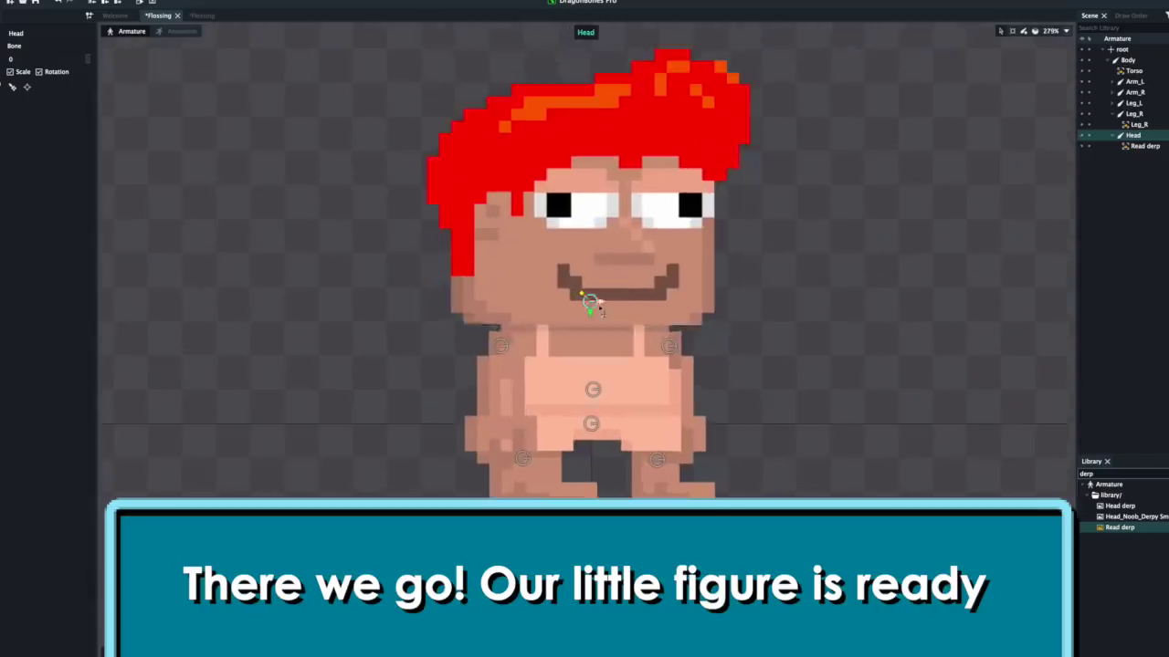
{"action": "scroll", "coordinate": [600, 339], "scroll_direction": "down", "scroll_amount": 1}
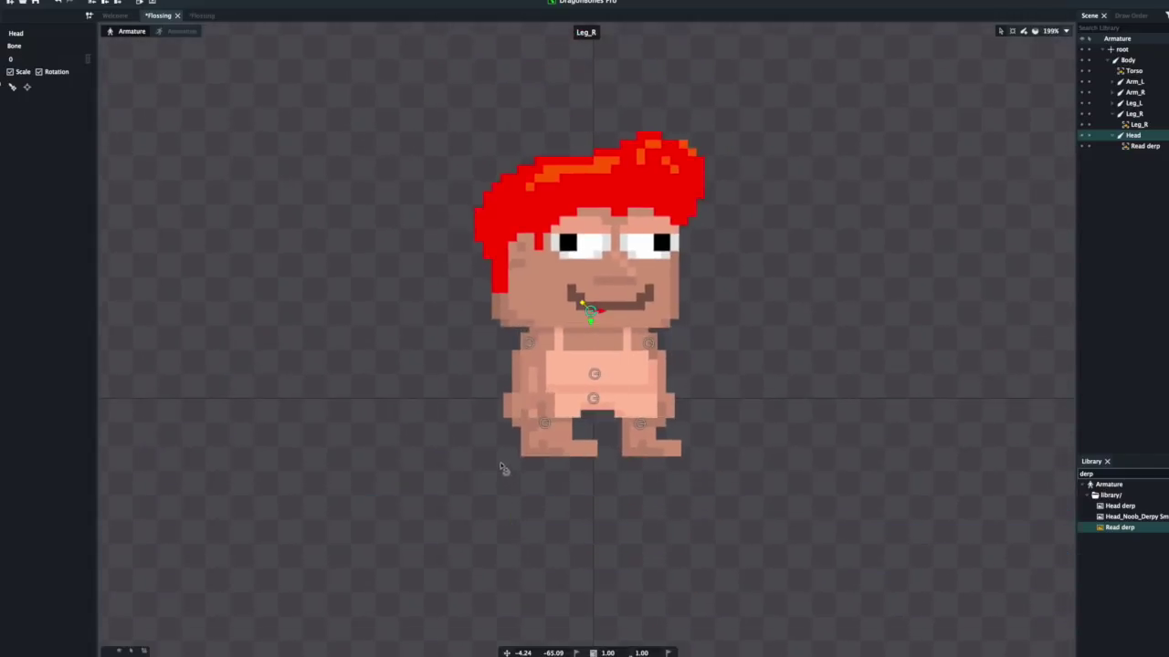
Test the arm joints by rotating the Arm_L and Arm_R bones outward from the torso.
{"action": "left_click", "coordinate": [528, 345]}
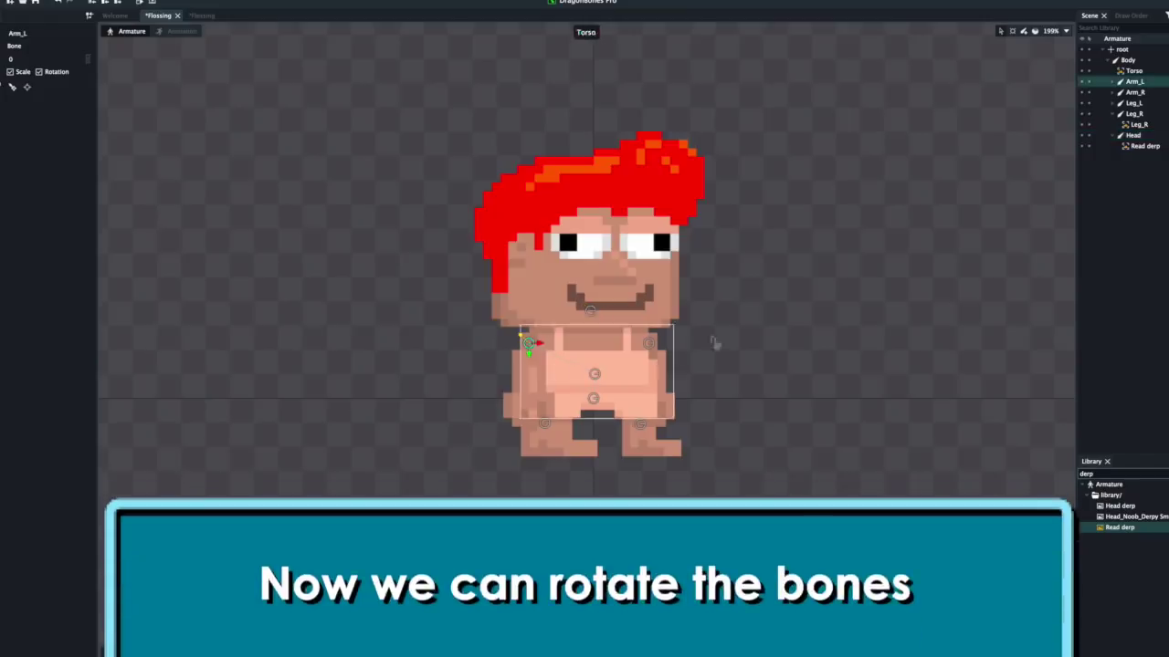
{"action": "left_click_drag", "start_coordinate": [754, 343], "coordinate": [655, 558]}
{"action": "left_click", "coordinate": [648, 343]}
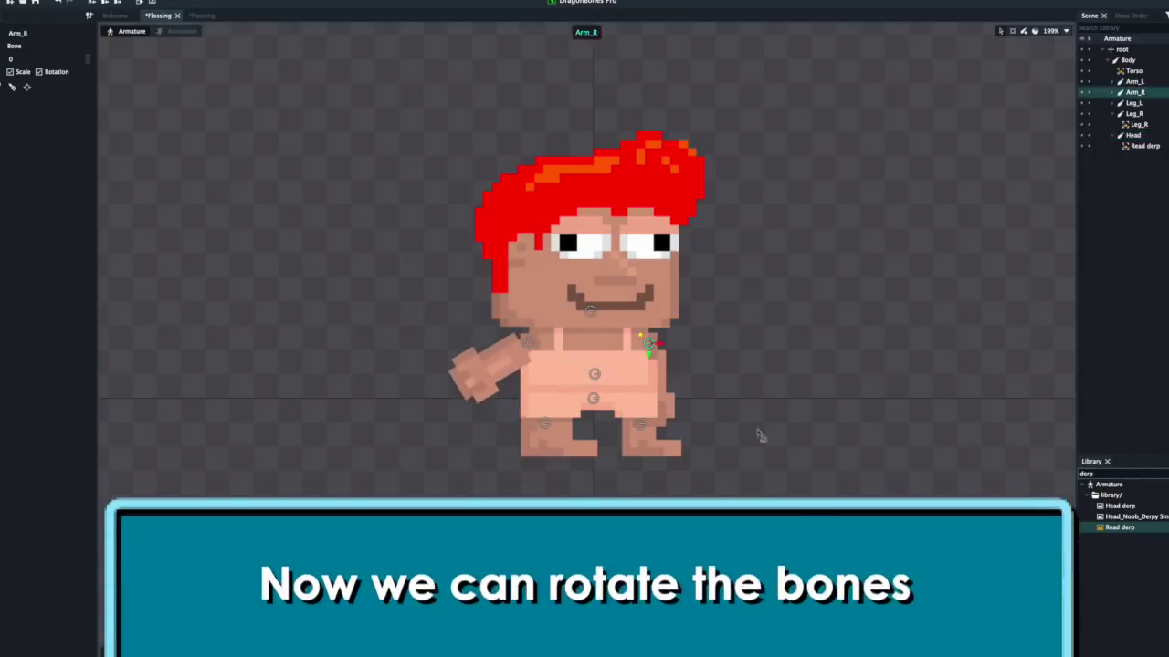
{"action": "left_click_drag", "start_coordinate": [762, 435], "coordinate": [730, 214]}
Test the remaining joints by rotating the Leg_L, Leg_R and Head bones.
{"action": "left_click", "coordinate": [546, 435]}
{"action": "left_click_drag", "start_coordinate": [782, 395], "coordinate": [730, 292]}
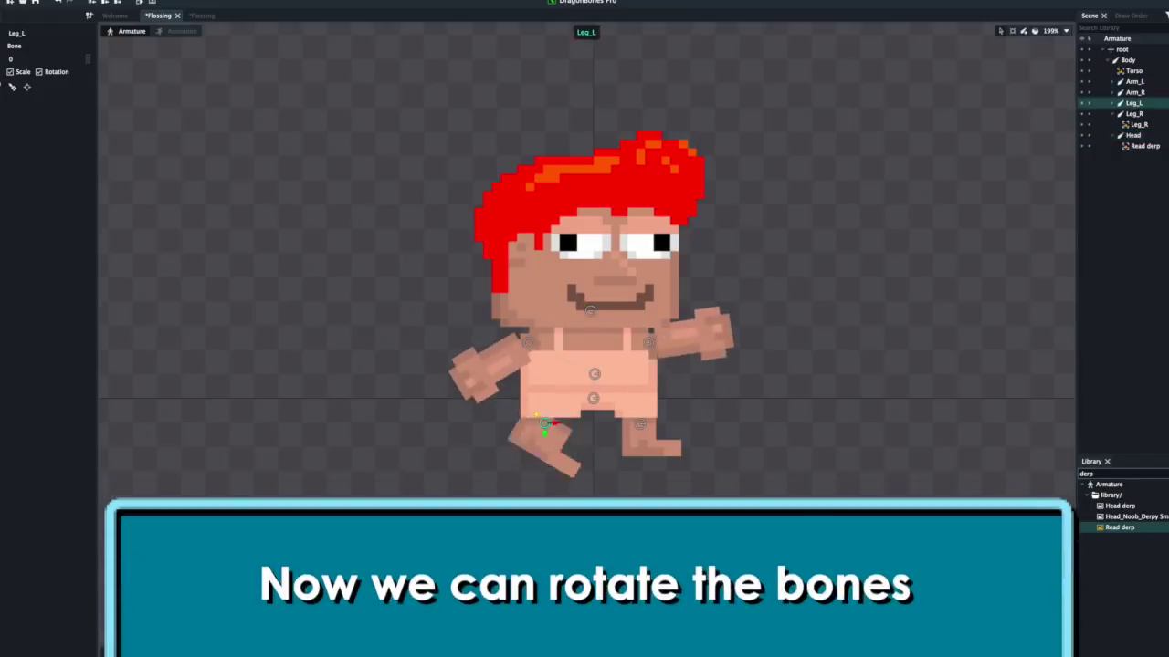
{"action": "left_click", "coordinate": [640, 424]}
{"action": "left_click_drag", "start_coordinate": [813, 520], "coordinate": [825, 313]}
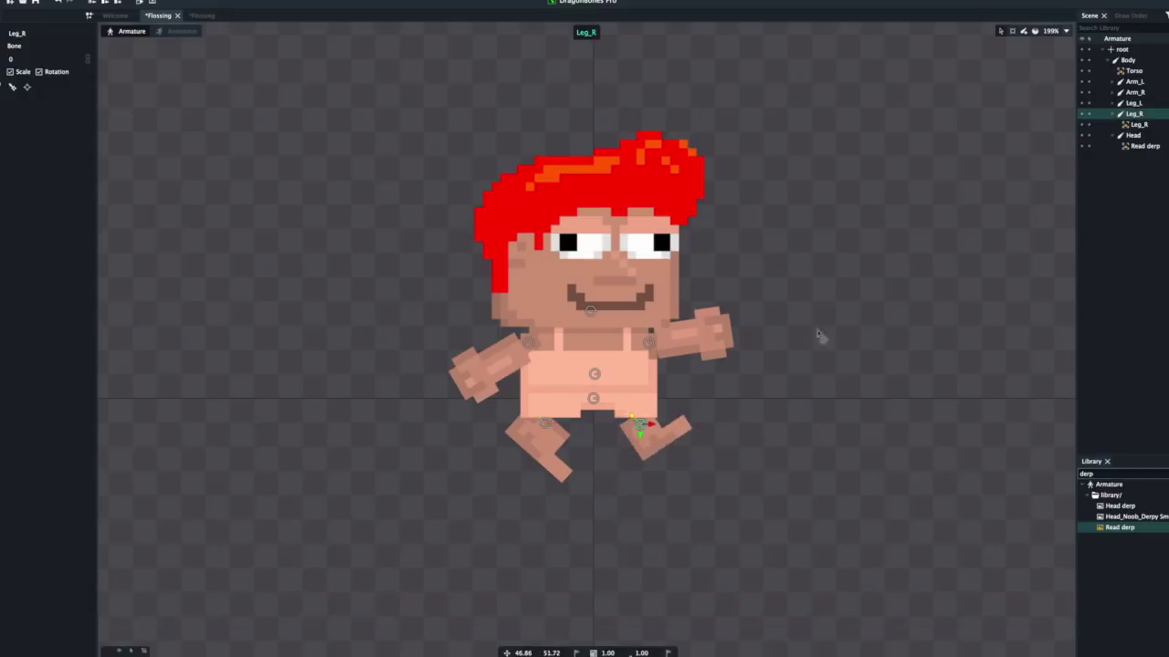
{"action": "left_click", "coordinate": [590, 311]}
{"action": "left_click_drag", "start_coordinate": [775, 225], "coordinate": [772, 524]}
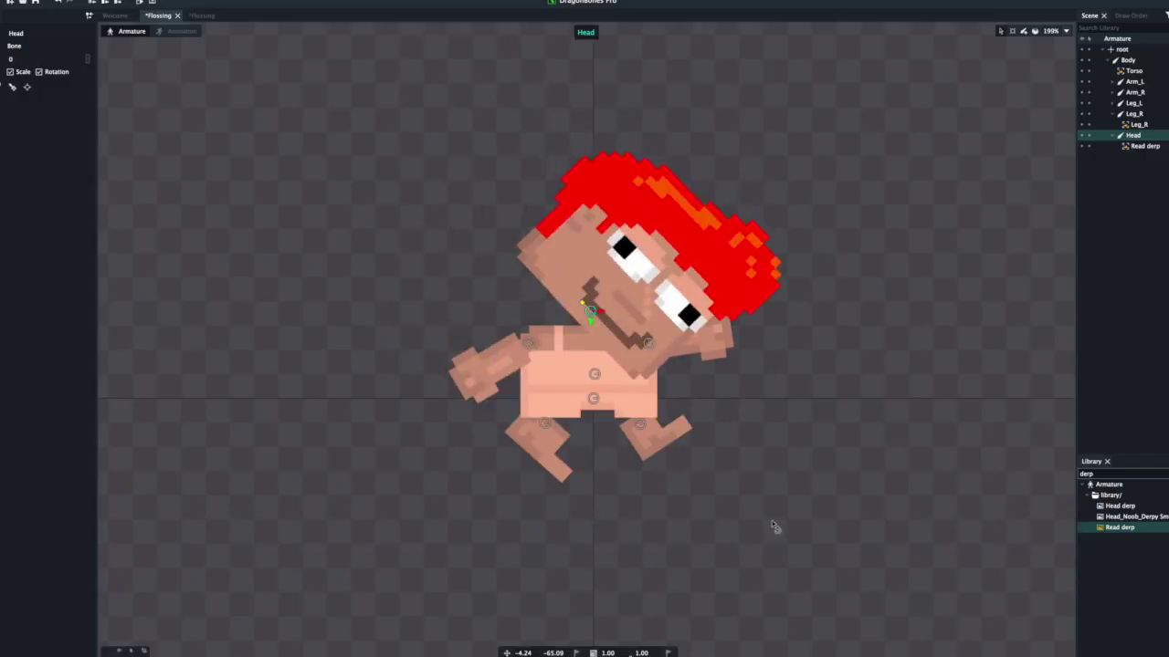
Undo the test rotations of the arm, leg and head bones.
{"action": "key", "text": "ctrl+z"}
{"action": "key", "text": "ctrl+z"}
{"action": "key", "text": "ctrl+z"}
{"action": "key", "text": "ctrl+z"}
{"action": "key", "text": "ctrl+z"}
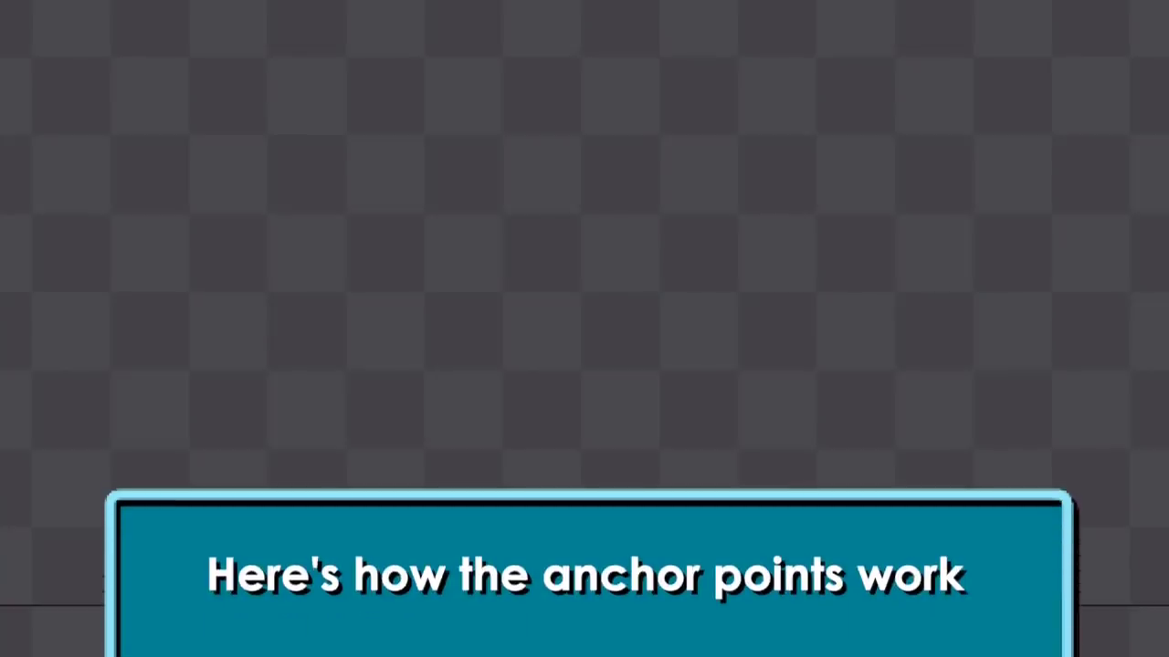
Try rotating a bone with its anchor point in different positions, and undo the changes.
{"action": "left_click_drag", "start_coordinate": [837, 210], "coordinate": [578, 466]}
{"action": "key", "text": "ctrl+z"}
{"action": "left_click", "coordinate": [527, 291]}
{"action": "left_click_drag", "start_coordinate": [507, 361], "coordinate": [498, 206]}
{"action": "left_click_drag", "start_coordinate": [709, 110], "coordinate": [699, 295]}
{"action": "key", "text": "ctrl+z"}
{"action": "key", "text": "ctrl+z"}
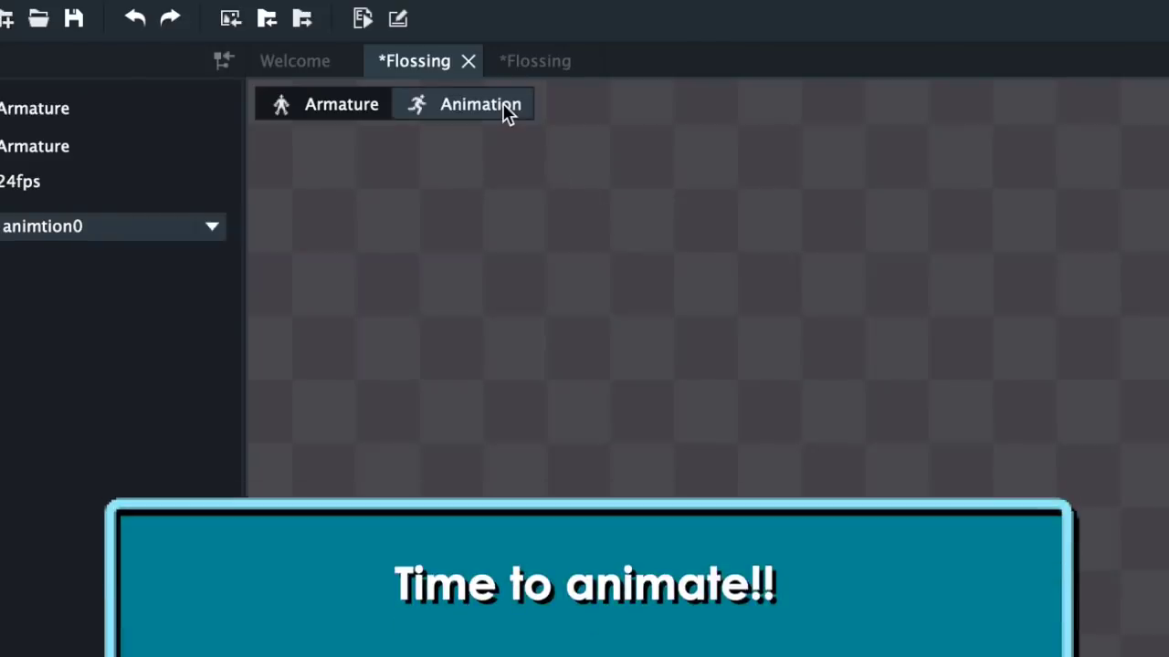
Save the Flossing project and switch from armature mode to animation mode.
{"action": "key", "text": "ctrl+s"}
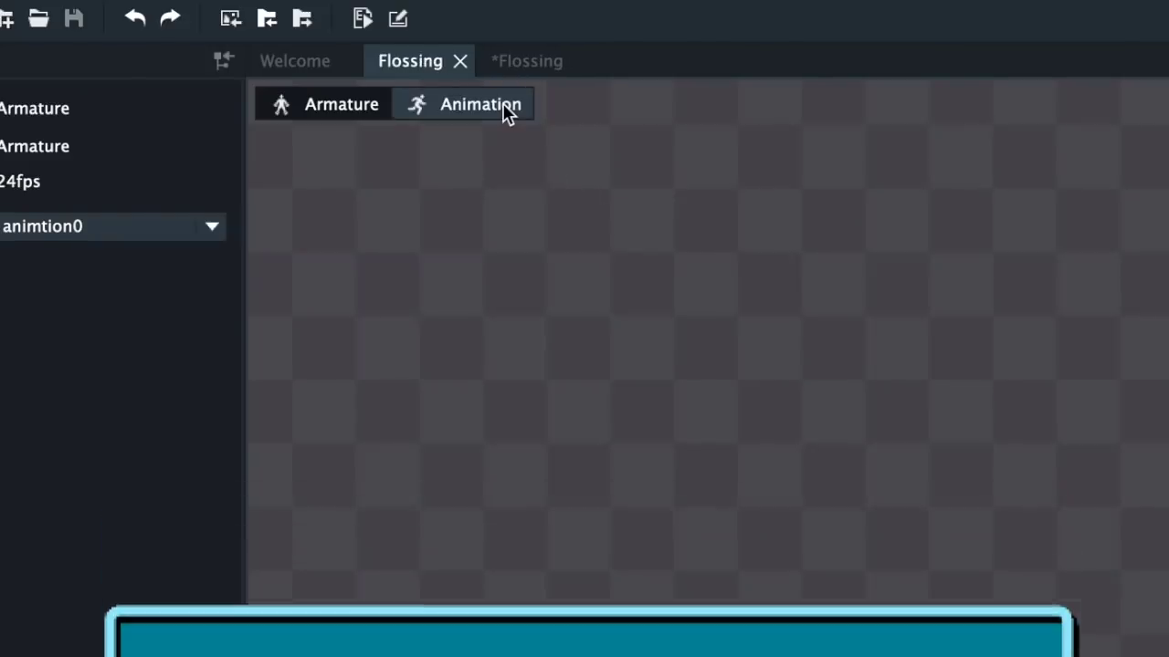
{"action": "left_click", "coordinate": [508, 114]}
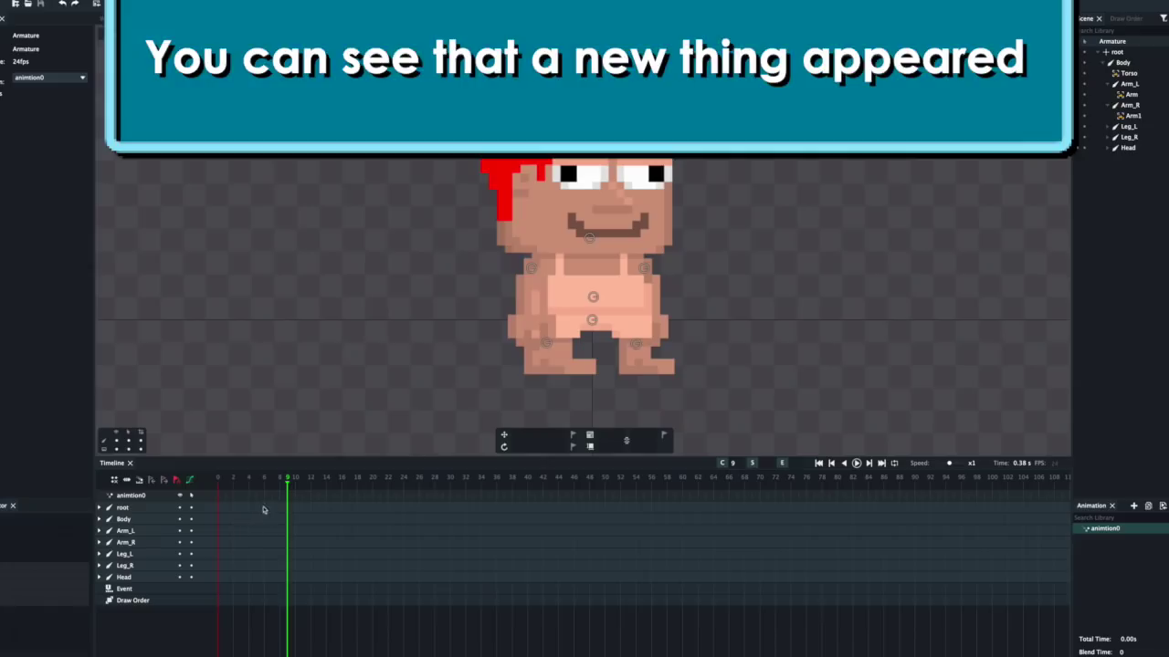
Key the Arm_R rotation at frames 0 and 10, with the arm raised to about -90 degrees at frame 10.
{"action": "left_click", "coordinate": [219, 480]}
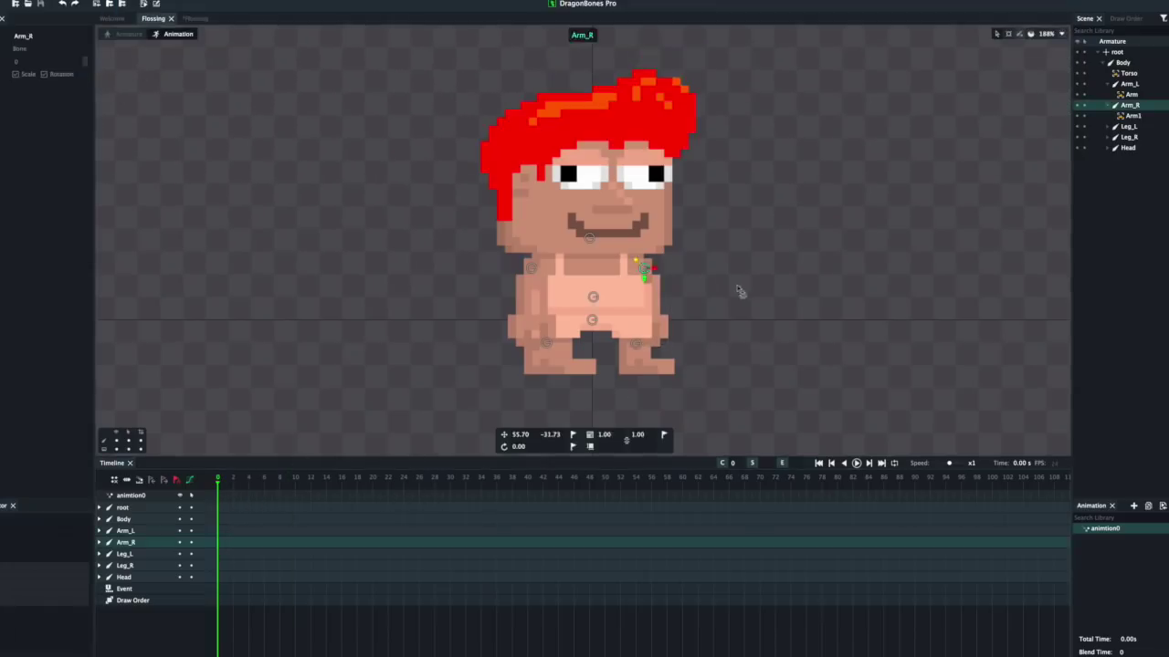
{"action": "left_click", "coordinate": [644, 269]}
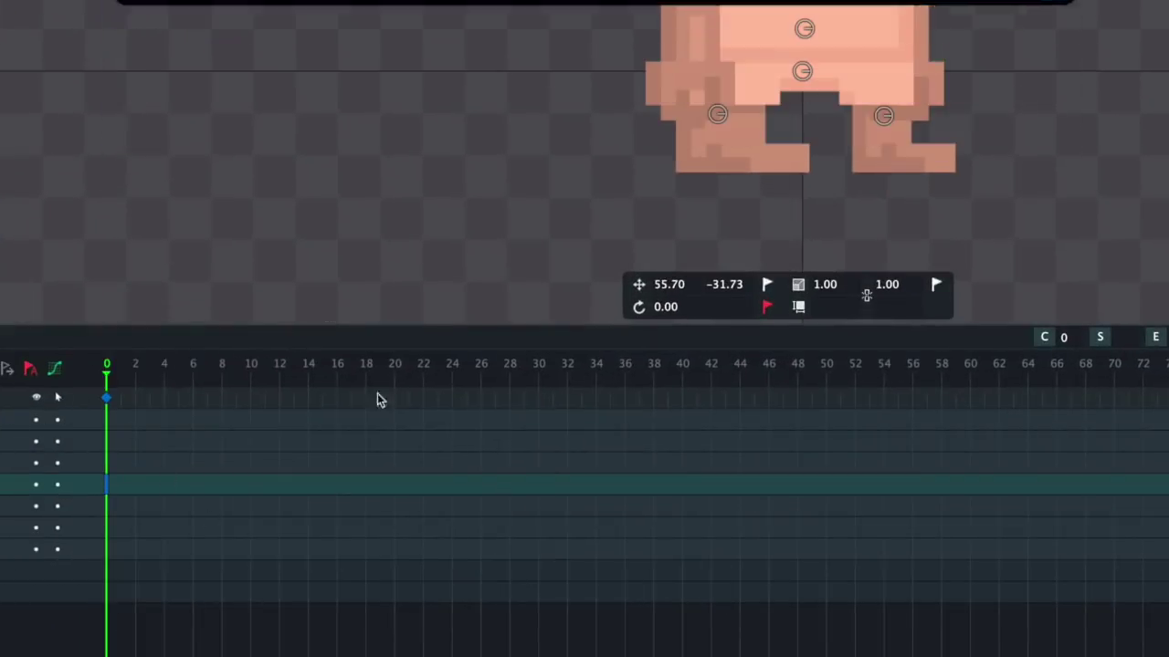
{"action": "left_click", "coordinate": [251, 394]}
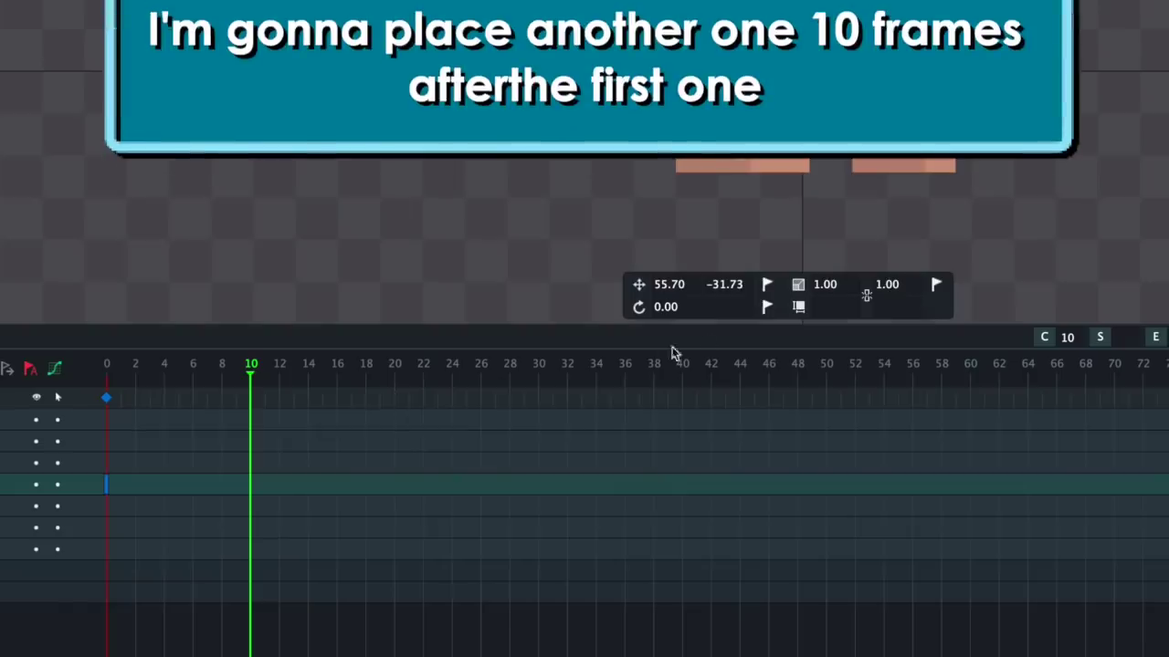
{"action": "left_click", "coordinate": [767, 307]}
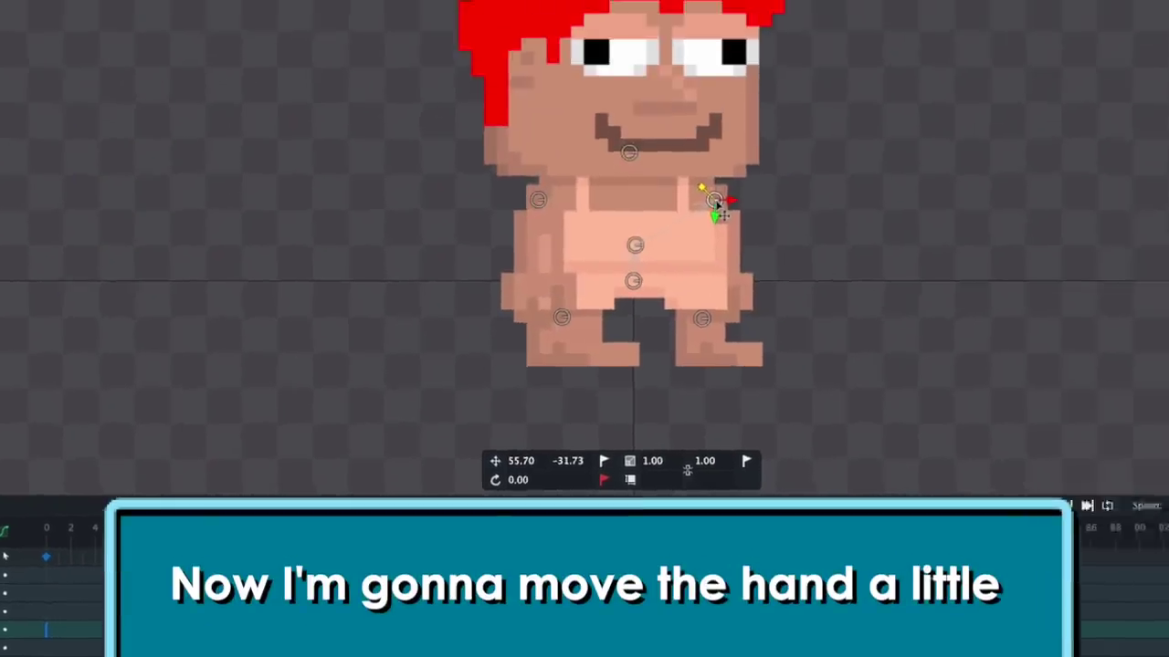
{"action": "left_click_drag", "start_coordinate": [736, 372], "coordinate": [744, 178]}
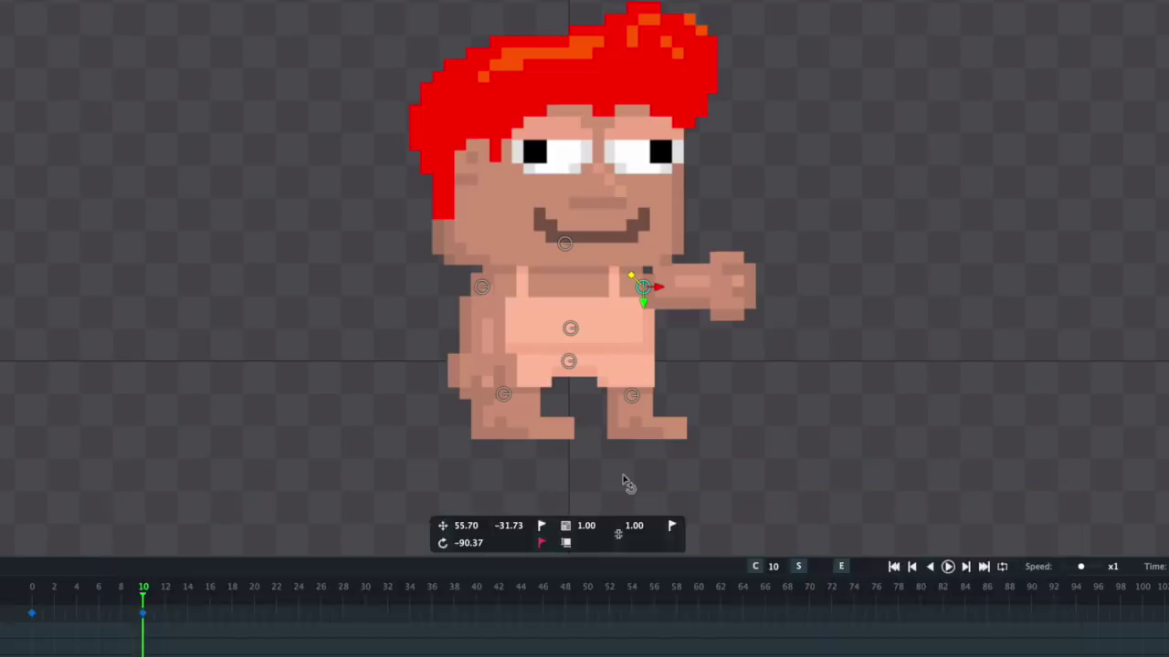
Play back the Arm_R test animation from frame 0.
{"action": "left_click", "coordinate": [29, 599]}
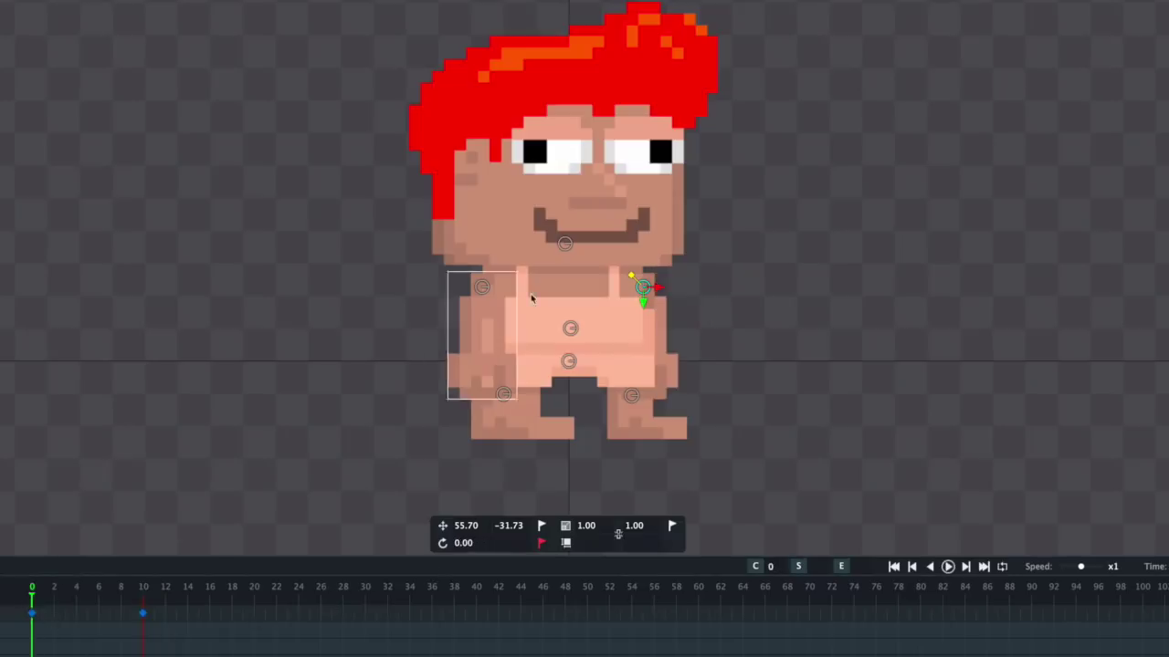
{"action": "key", "text": "space"}
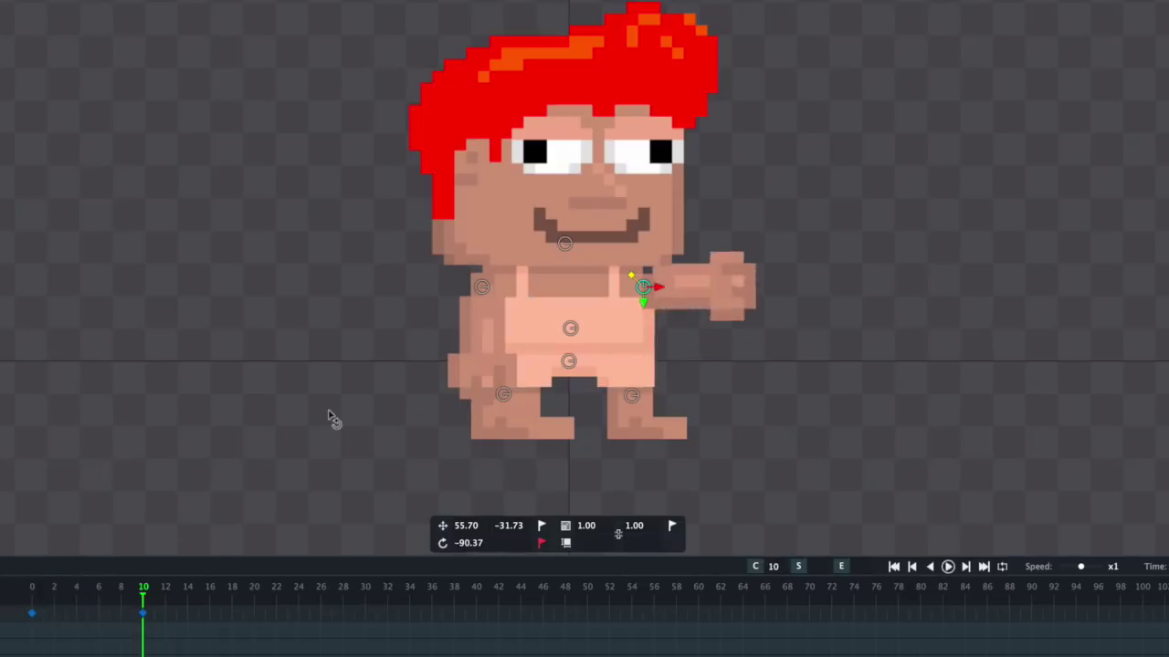
{"action": "key", "text": "space"}
{"action": "key", "text": "space"}
Move the arm's frame 10 keyframe to frame 30 and play back the slower motion.
{"action": "left_click", "coordinate": [142, 614]}
{"action": "left_click_drag", "start_coordinate": [142, 614], "coordinate": [364, 630]}
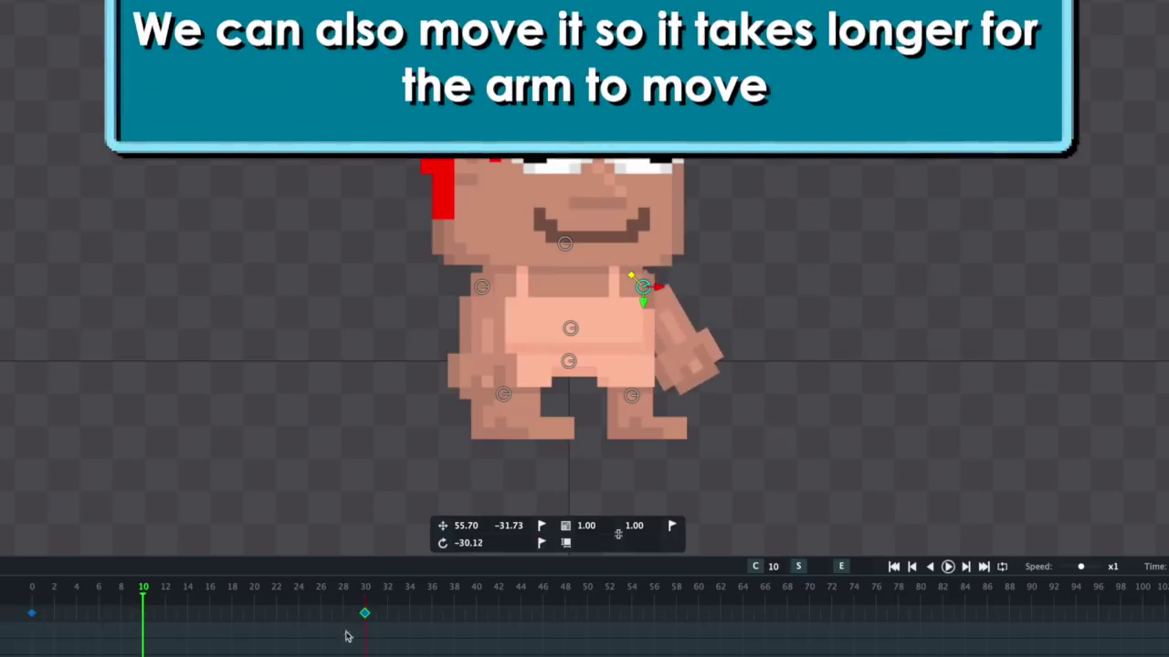
{"action": "left_click", "coordinate": [29, 598]}
{"action": "key", "text": "space"}
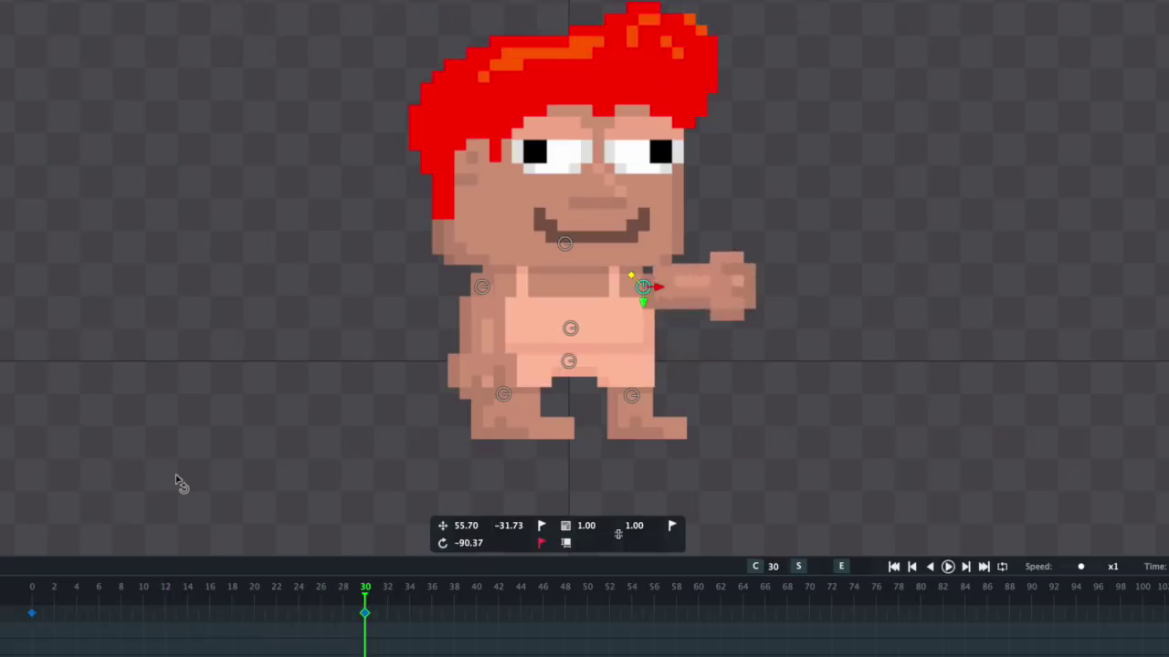
Move the arm's end keyframe to frame 6 and play back the faster motion from frame 0.
{"action": "left_click_drag", "start_coordinate": [364, 613], "coordinate": [88, 620]}
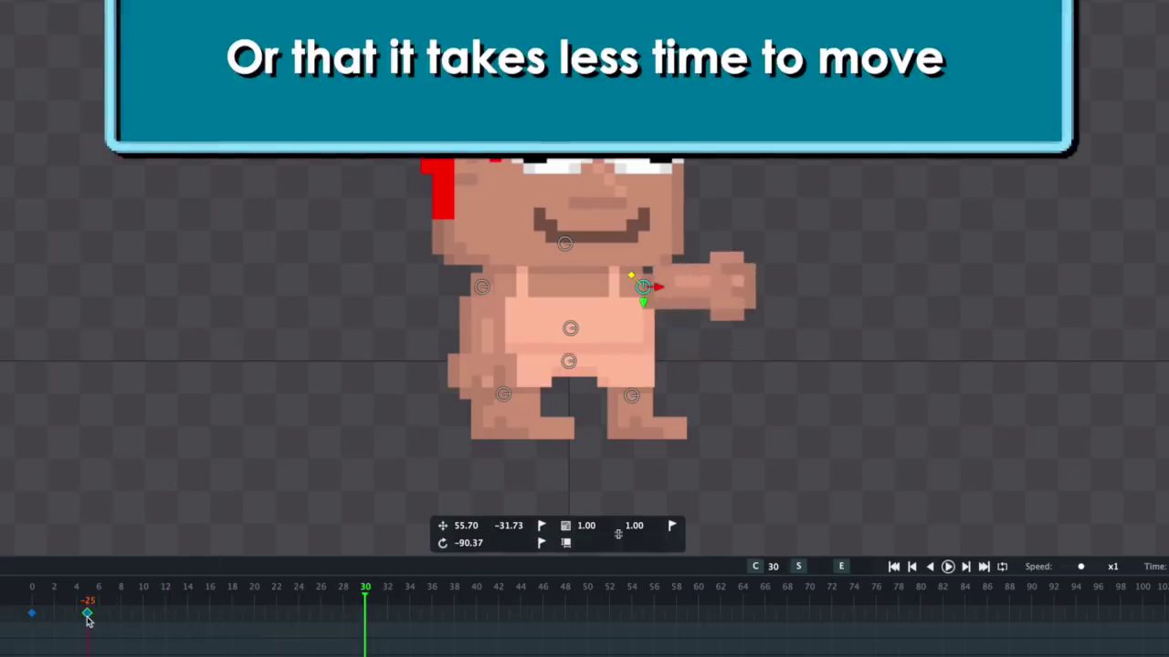
{"action": "left_click", "coordinate": [30, 600]}
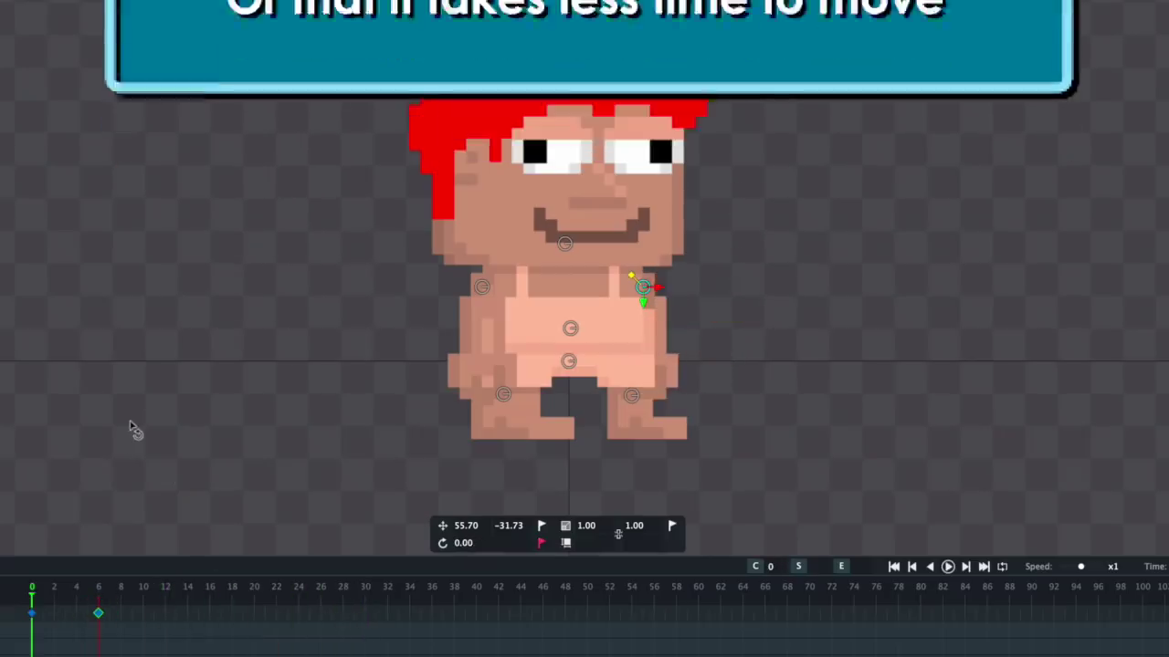
{"action": "key", "text": "space"}
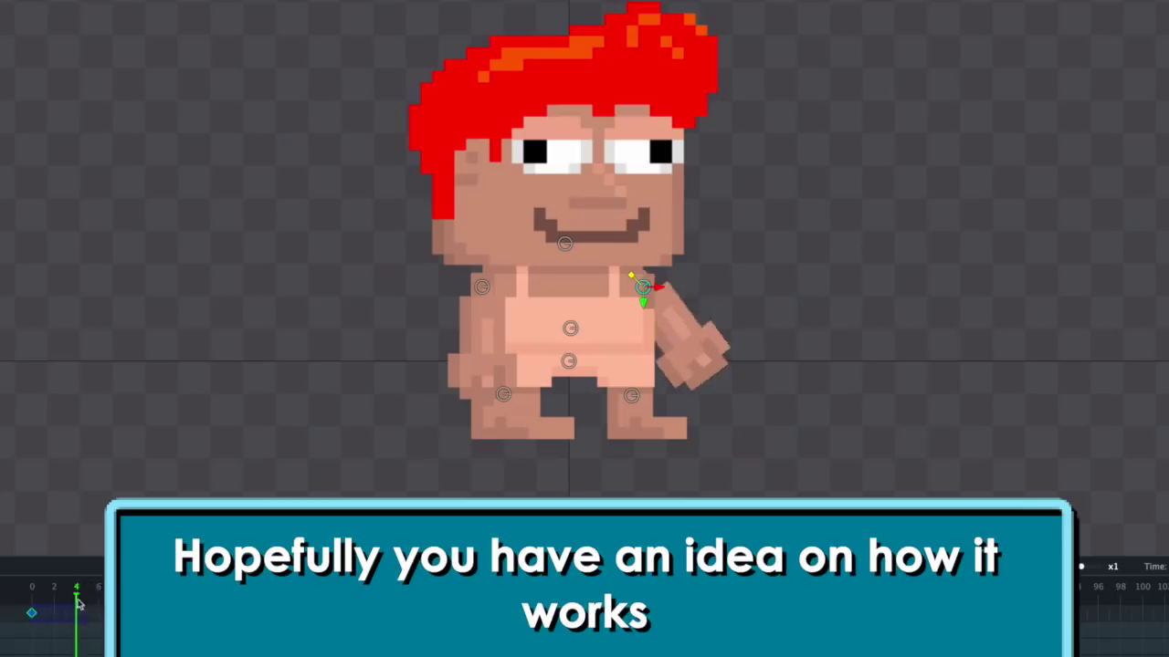
Delete the arm's test keyframe and return to frame 0.
{"action": "left_click", "coordinate": [127, 647]}
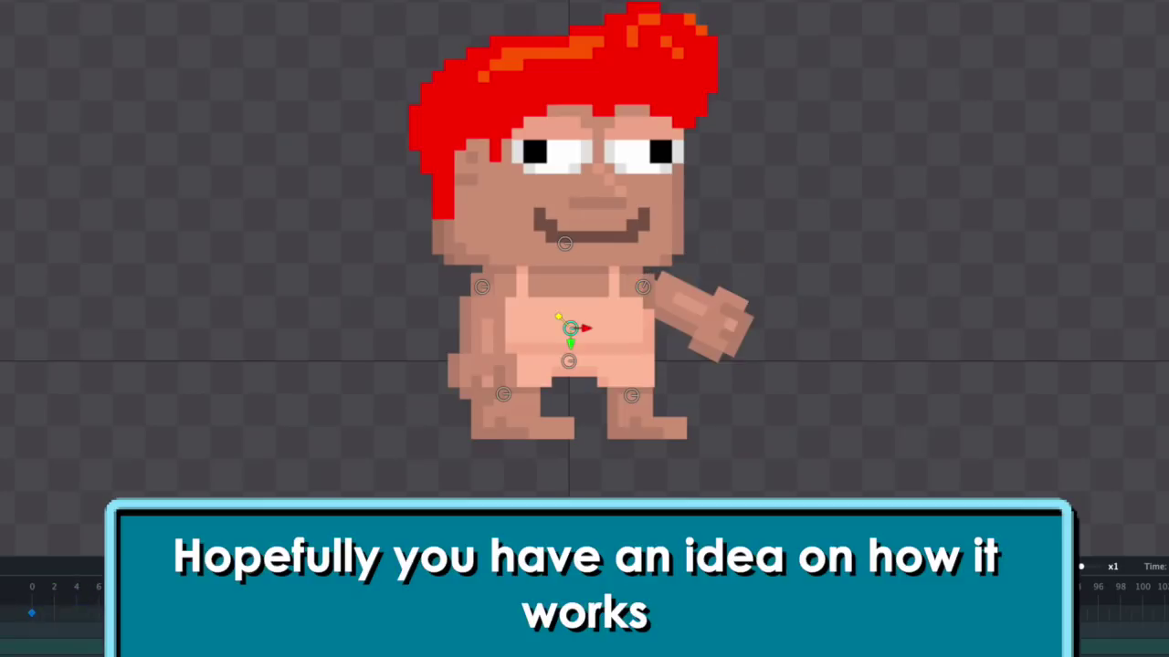
{"action": "left_click_drag", "start_coordinate": [182, 625], "coordinate": [27, 653]}
{"action": "key", "text": "Delete"}
{"action": "left_click", "coordinate": [35, 610]}
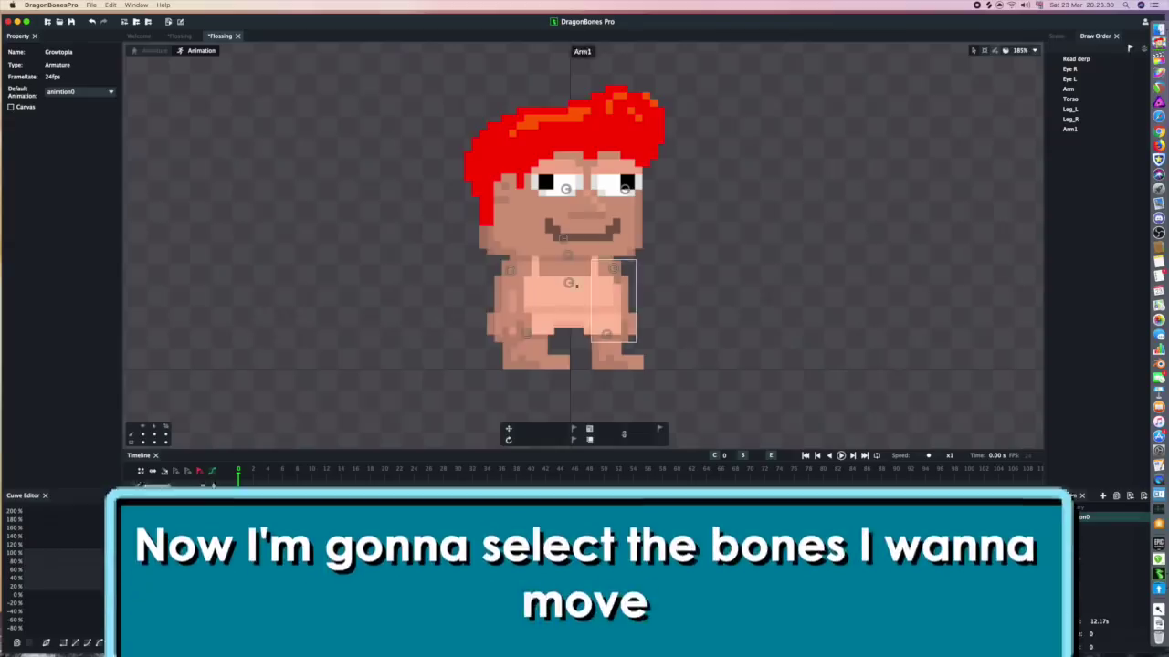
Select the Body and arm bones, and move the Arm1 image in front of Torso in the draw order.
{"action": "left_click", "coordinate": [567, 257]}
{"action": "left_click", "coordinate": [510, 272], "text": "super"}
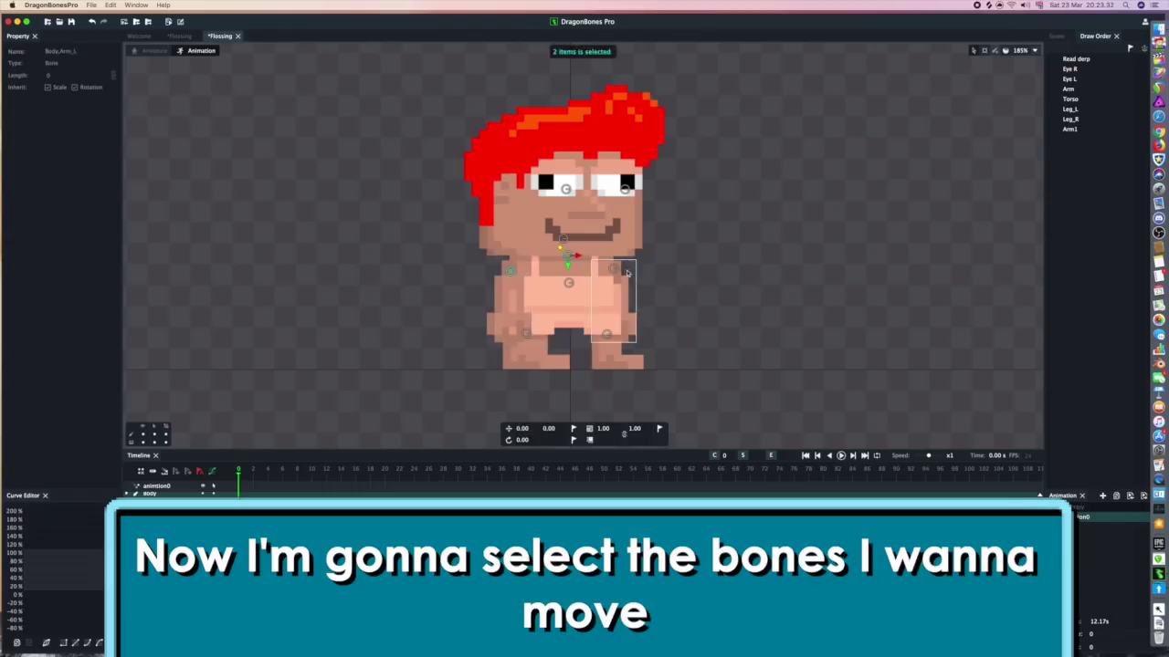
{"action": "left_click", "coordinate": [599, 311], "text": "shift"}
{"action": "left_click_drag", "start_coordinate": [1069, 129], "coordinate": [1080, 89]}
{"action": "left_click", "coordinate": [1055, 37]}
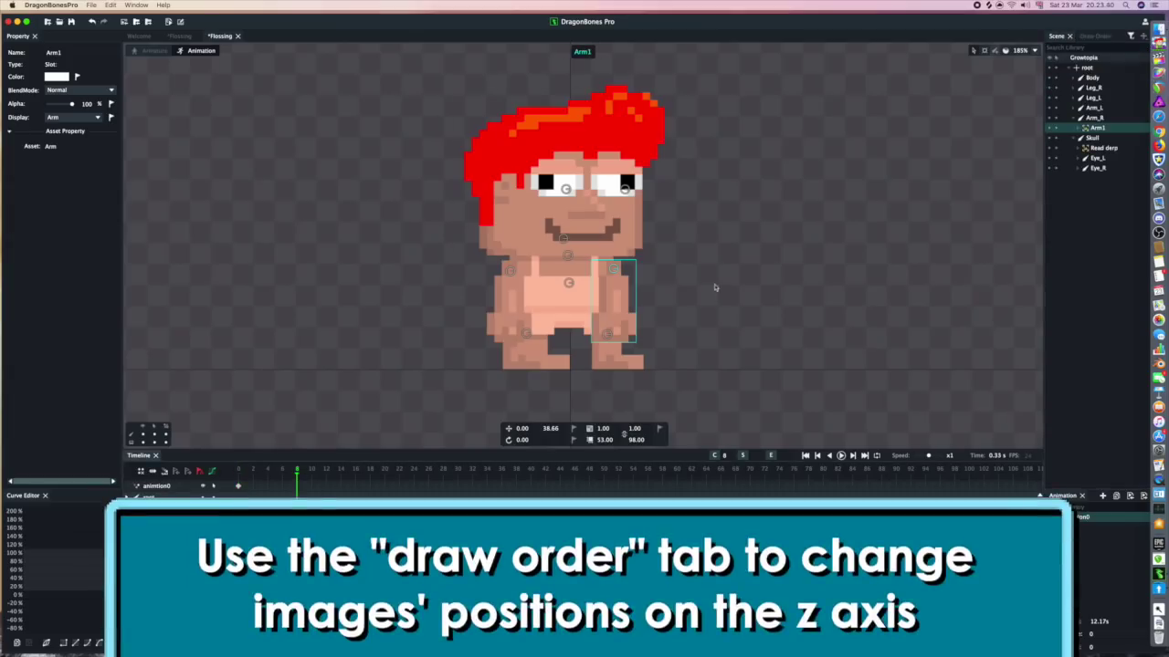
At frame 8, rotate both arm bones about 38 degrees and tilt the Body bone to about -6 degrees.
{"action": "left_click", "coordinate": [511, 272]}
{"action": "left_click", "coordinate": [613, 268], "text": "super"}
{"action": "left_click_drag", "start_coordinate": [690, 272], "coordinate": [661, 387]}
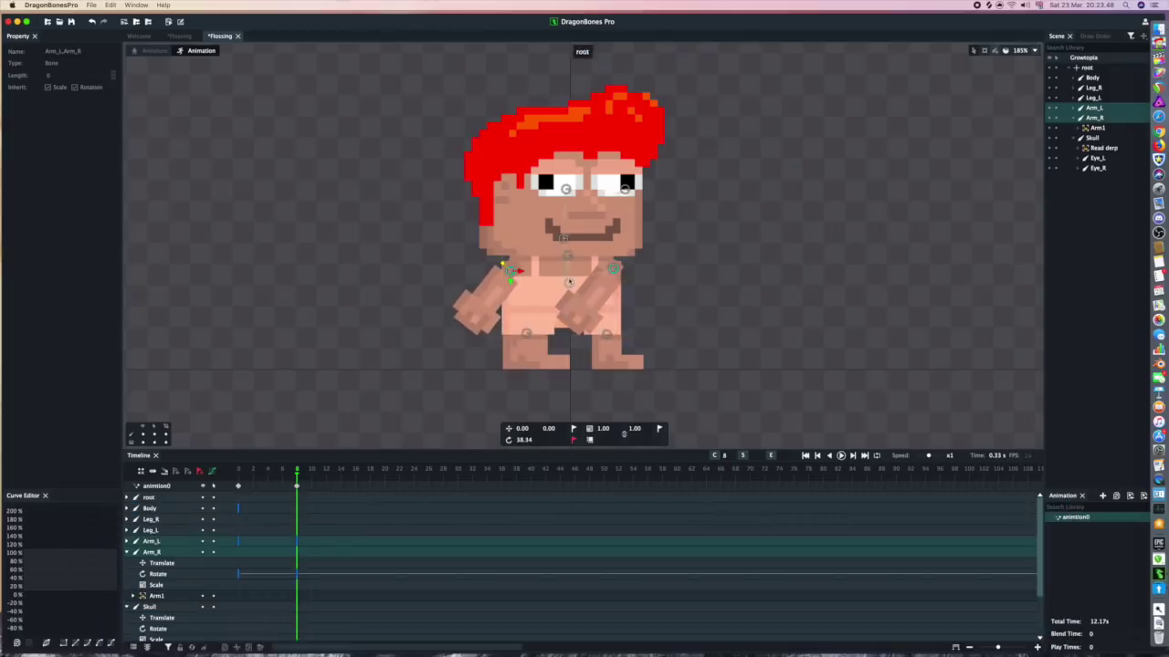
{"action": "left_click", "coordinate": [577, 264]}
{"action": "mouse_move", "coordinate": [707, 344]}
{"action": "left_mouse_down"}
{"action": "mouse_move", "coordinate": [712, 315]}
{"action": "mouse_move", "coordinate": [705, 332]}
{"action": "left_mouse_up"}
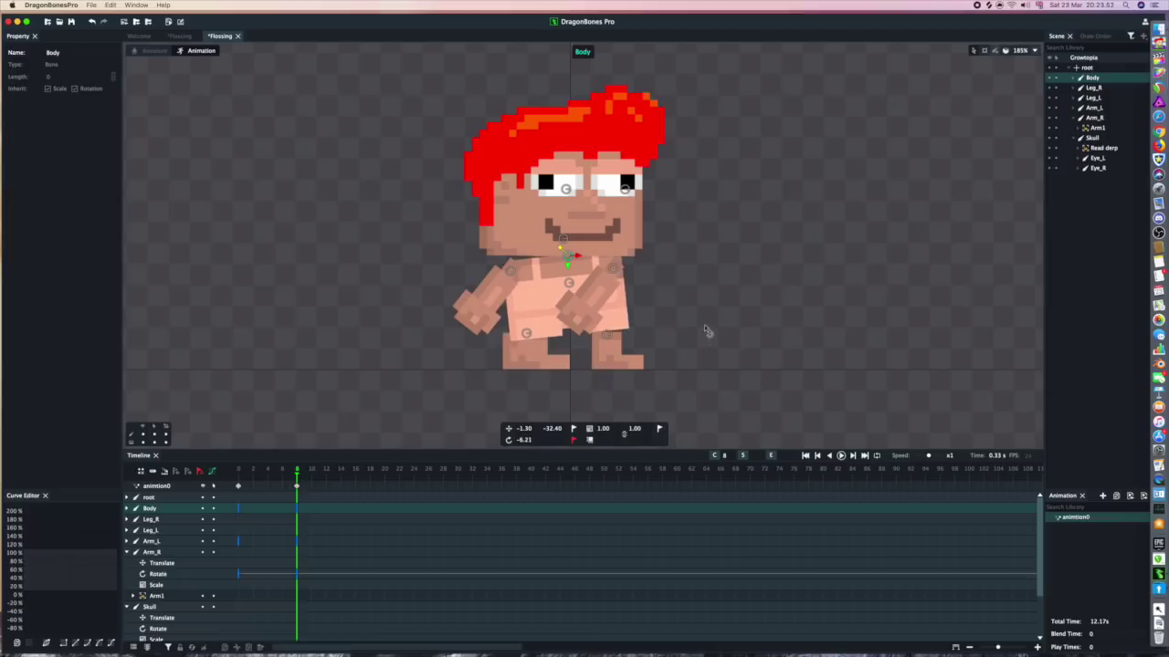
Scrub and play back the movement into the frame 8 pose.
{"action": "left_click", "coordinate": [304, 471]}
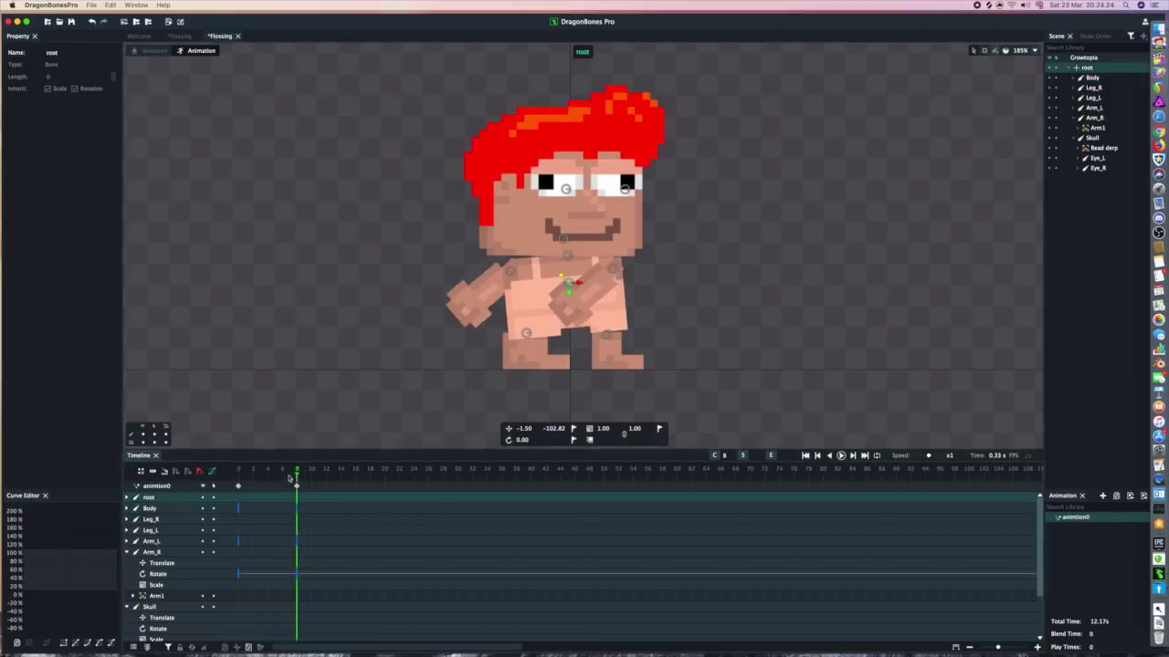
{"action": "mouse_move", "coordinate": [289, 477]}
{"action": "left_mouse_down"}
{"action": "mouse_move", "coordinate": [310, 483]}
{"action": "mouse_move", "coordinate": [241, 476]}
{"action": "mouse_move", "coordinate": [296, 477]}
{"action": "left_mouse_up"}
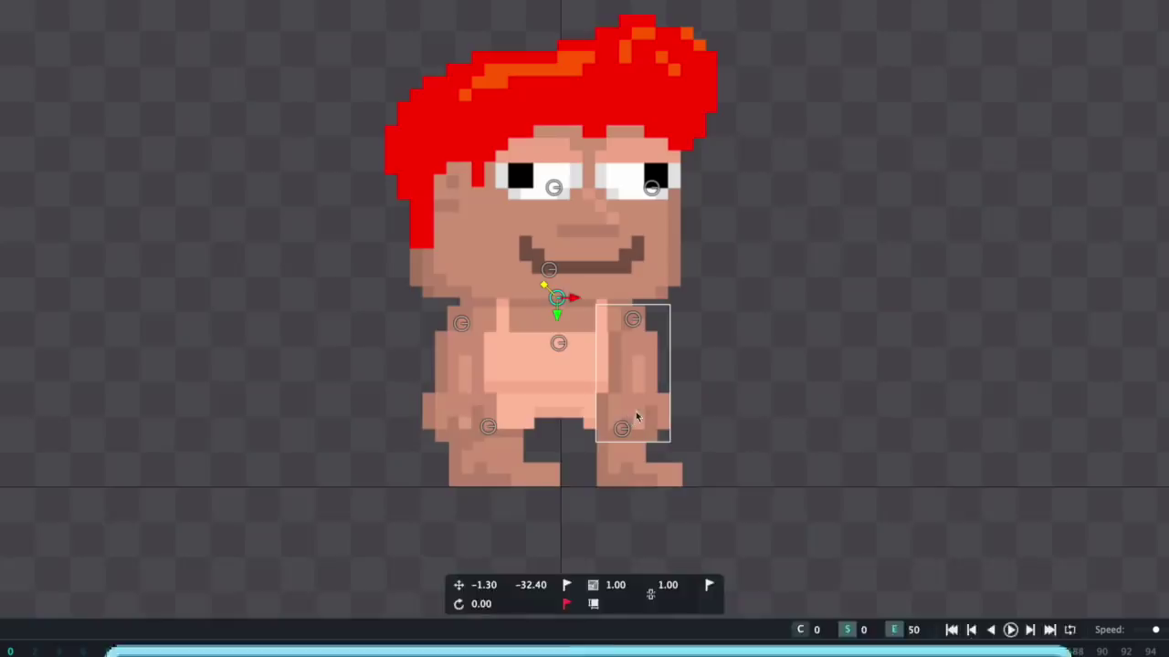
{"action": "key", "text": "space"}
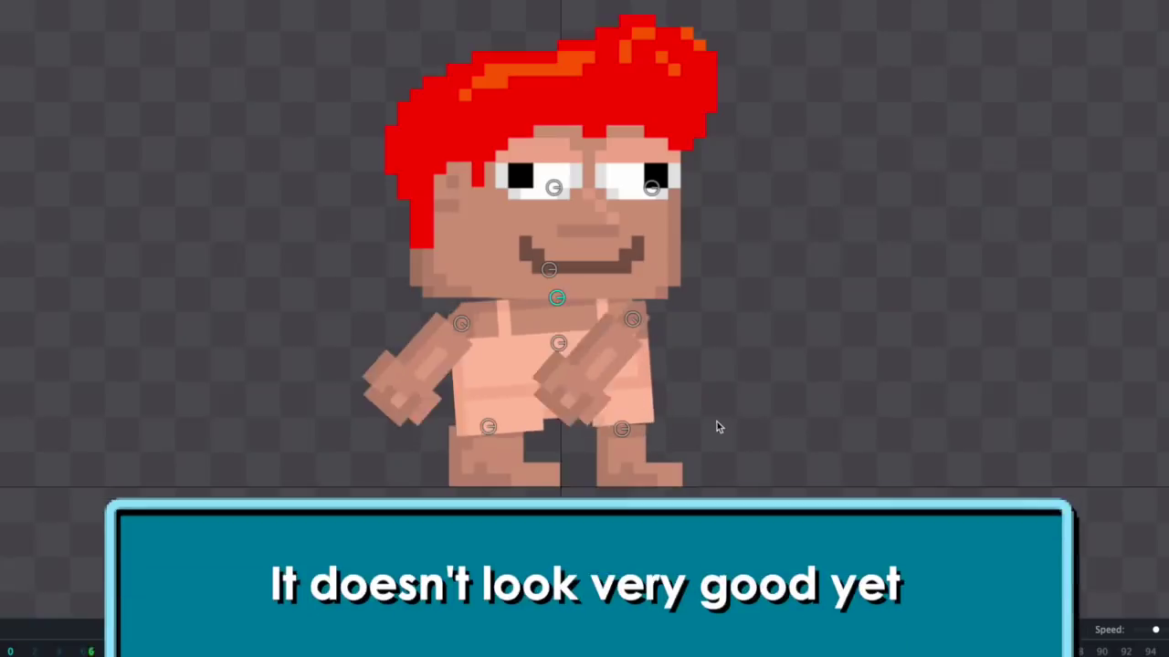
{"action": "key", "text": "space"}
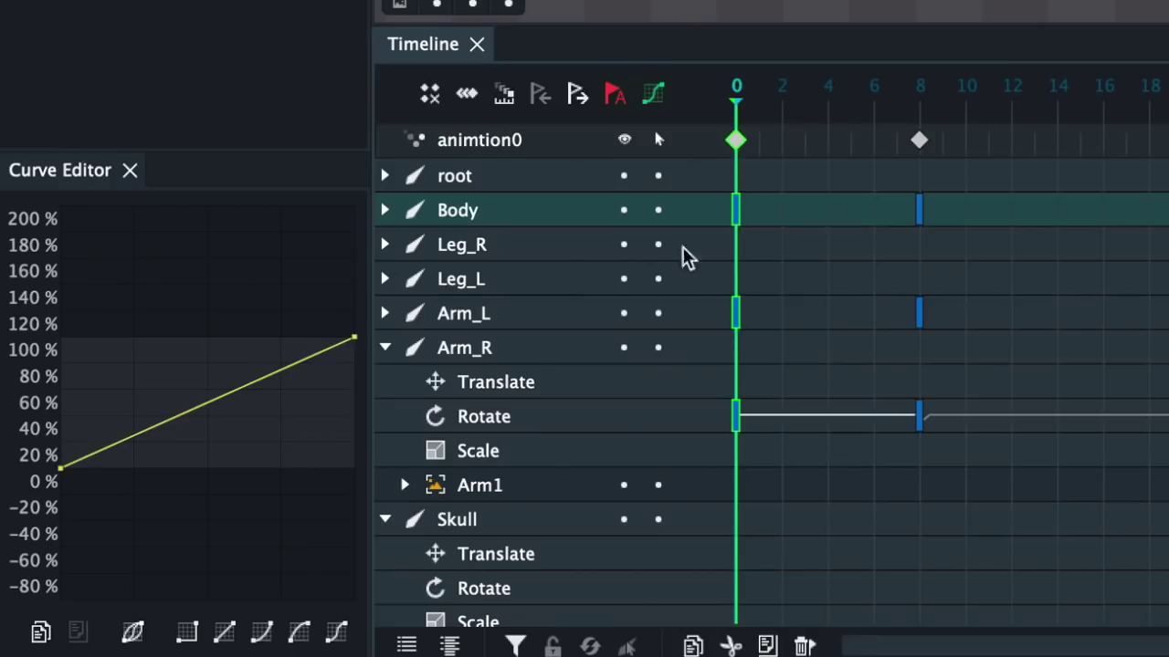
Apply an ease-in curve to the frame 0 keyframes and stretch both handles into a steep S-curve while previewing it.
{"action": "left_click", "coordinate": [261, 632]}
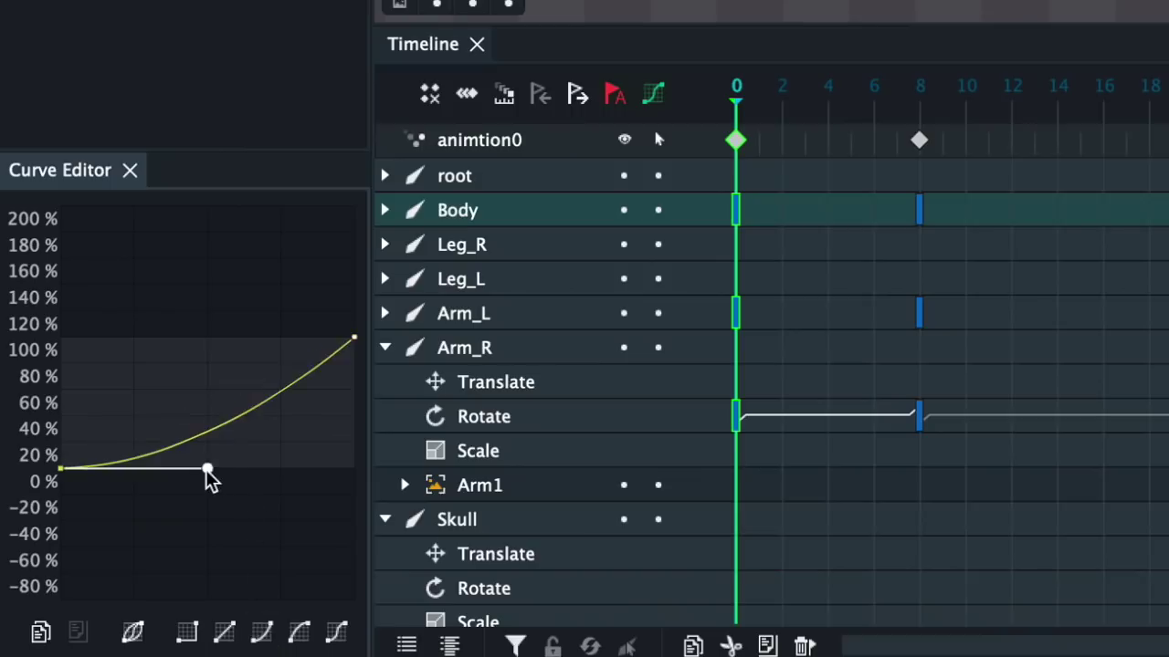
{"action": "left_click_drag", "start_coordinate": [208, 471], "coordinate": [302, 471]}
{"action": "left_click_drag", "start_coordinate": [349, 350], "coordinate": [245, 334]}
{"action": "left_click_drag", "start_coordinate": [301, 470], "coordinate": [353, 468]}
{"action": "key", "text": "Return"}
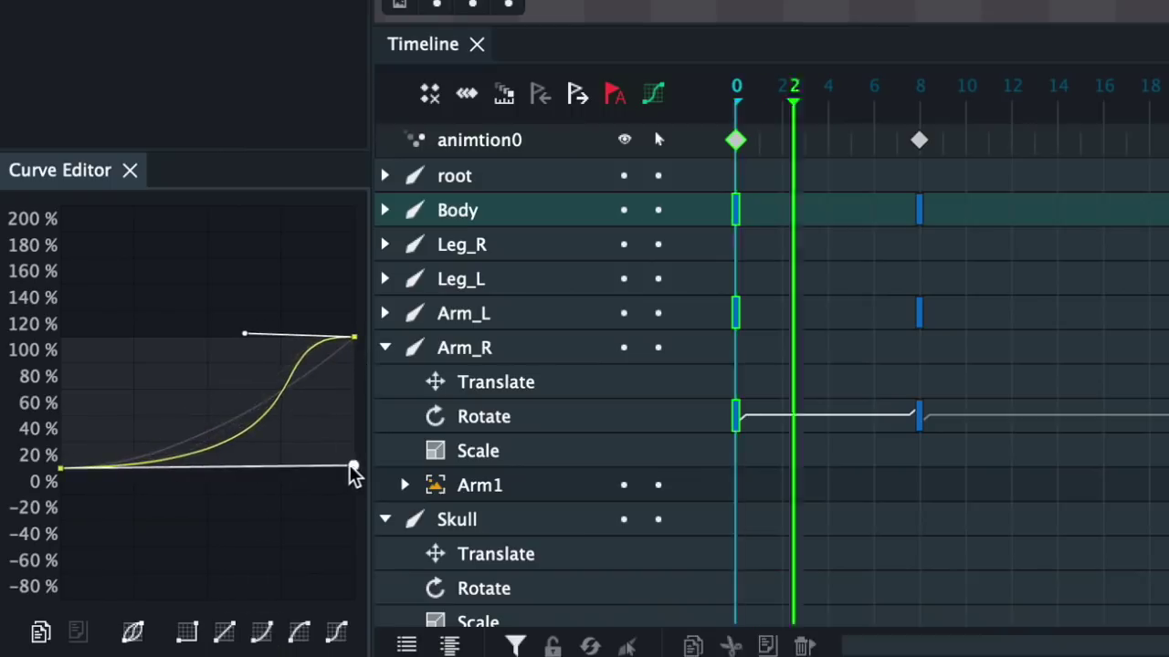
{"action": "left_click_drag", "start_coordinate": [245, 335], "coordinate": [163, 338]}
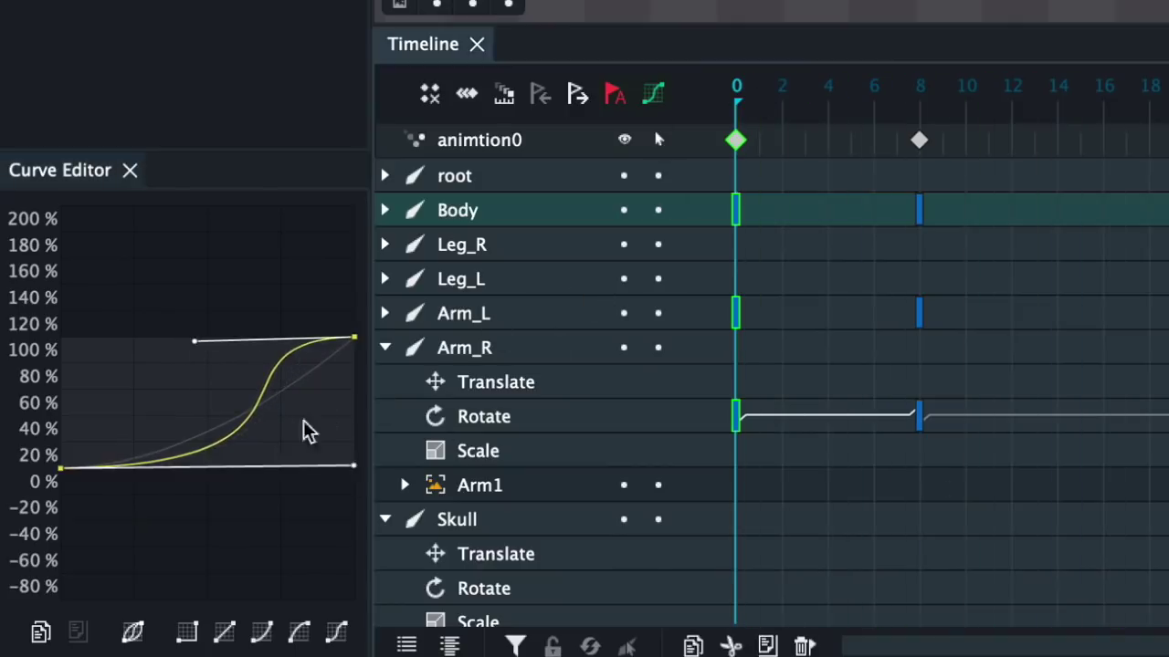
{"action": "left_click_drag", "start_coordinate": [307, 430], "coordinate": [355, 462]}
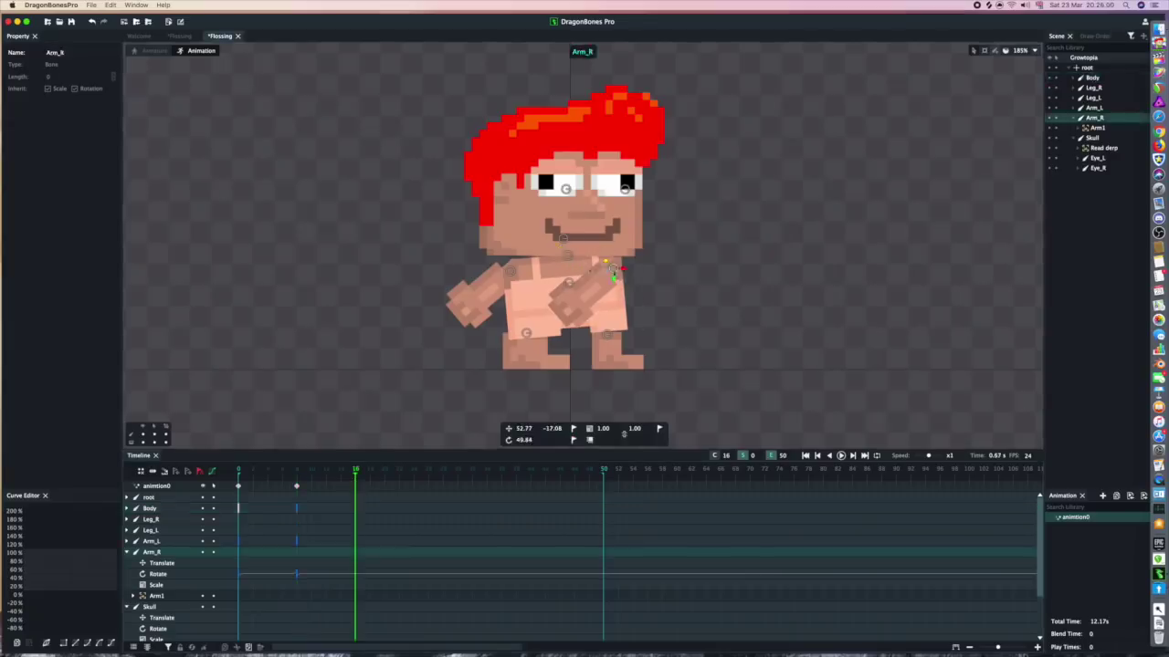
At frame 16, swing both arm bones to the opposite side and tilt the Body bone to about 5 degrees.
{"action": "left_click", "coordinate": [481, 295], "text": "super"}
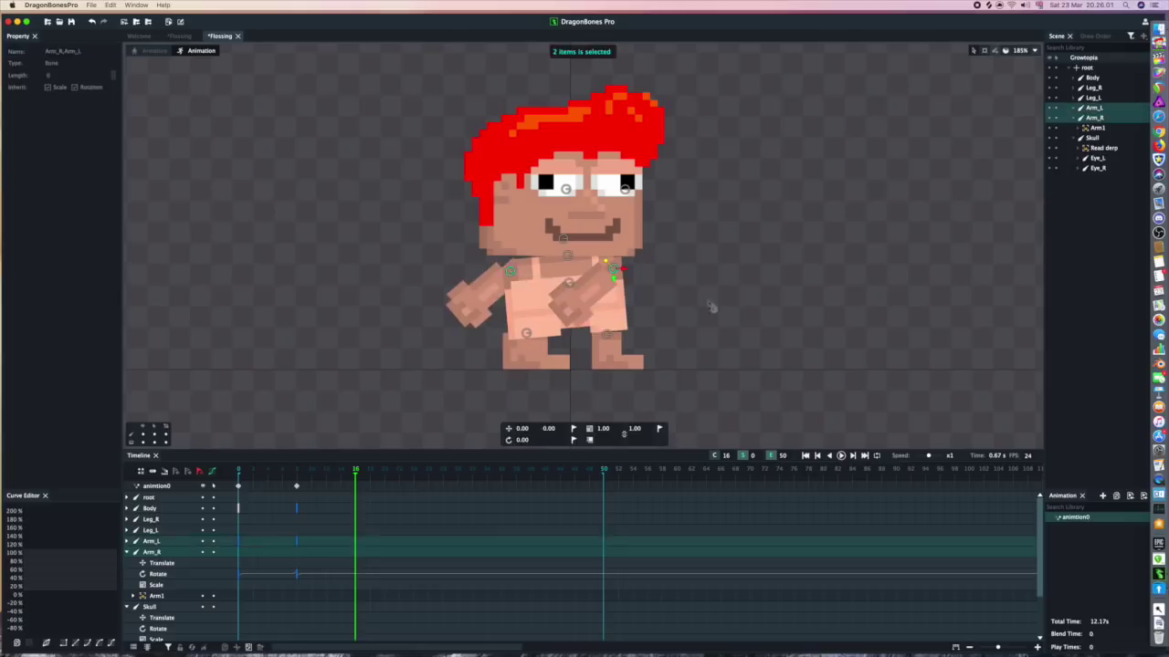
{"action": "left_click_drag", "start_coordinate": [753, 321], "coordinate": [671, 93]}
{"action": "left_click", "coordinate": [587, 295]}
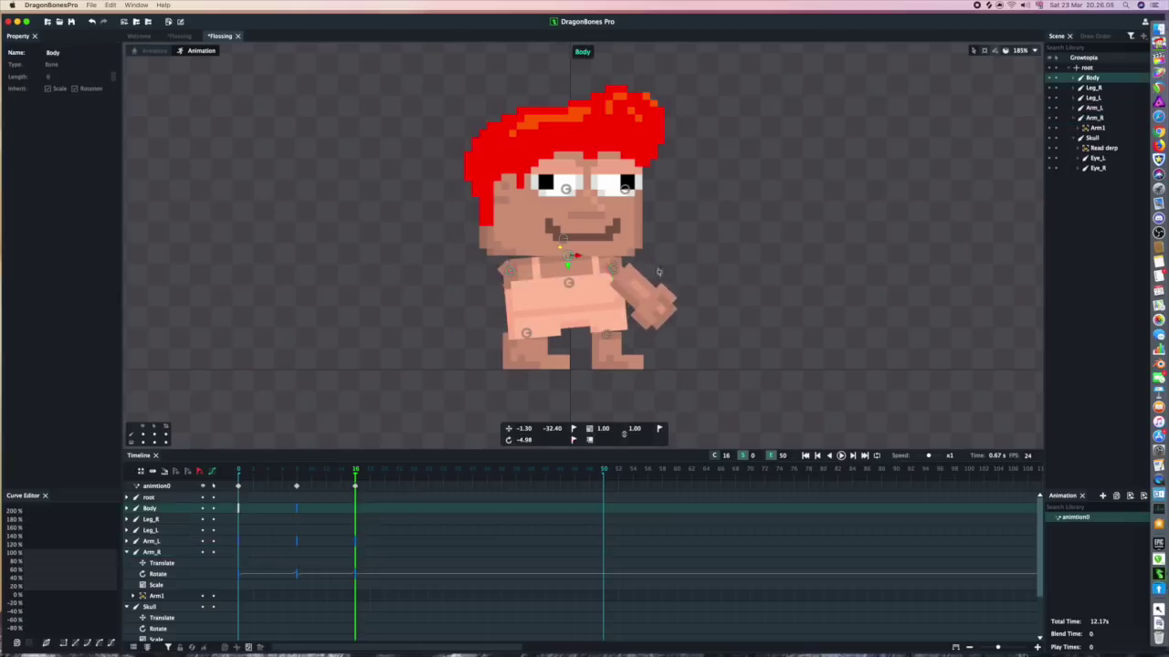
{"action": "left_click_drag", "start_coordinate": [713, 257], "coordinate": [747, 283]}
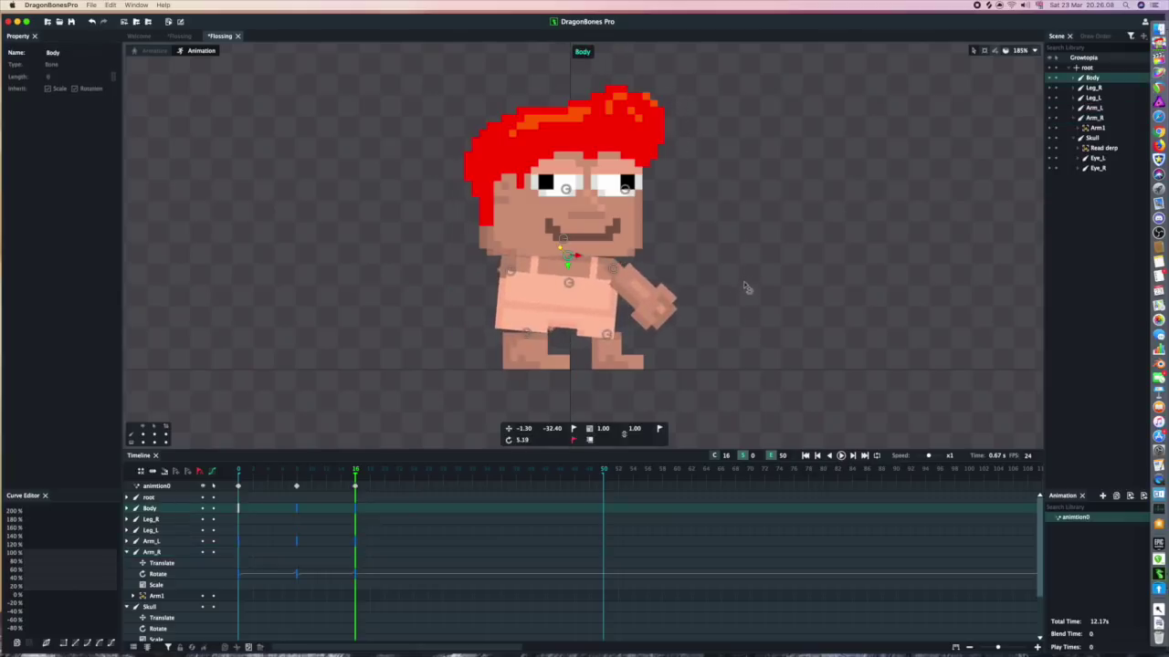
Check the easing at frame 8 and play back the flossing animation.
{"action": "left_click", "coordinate": [296, 485]}
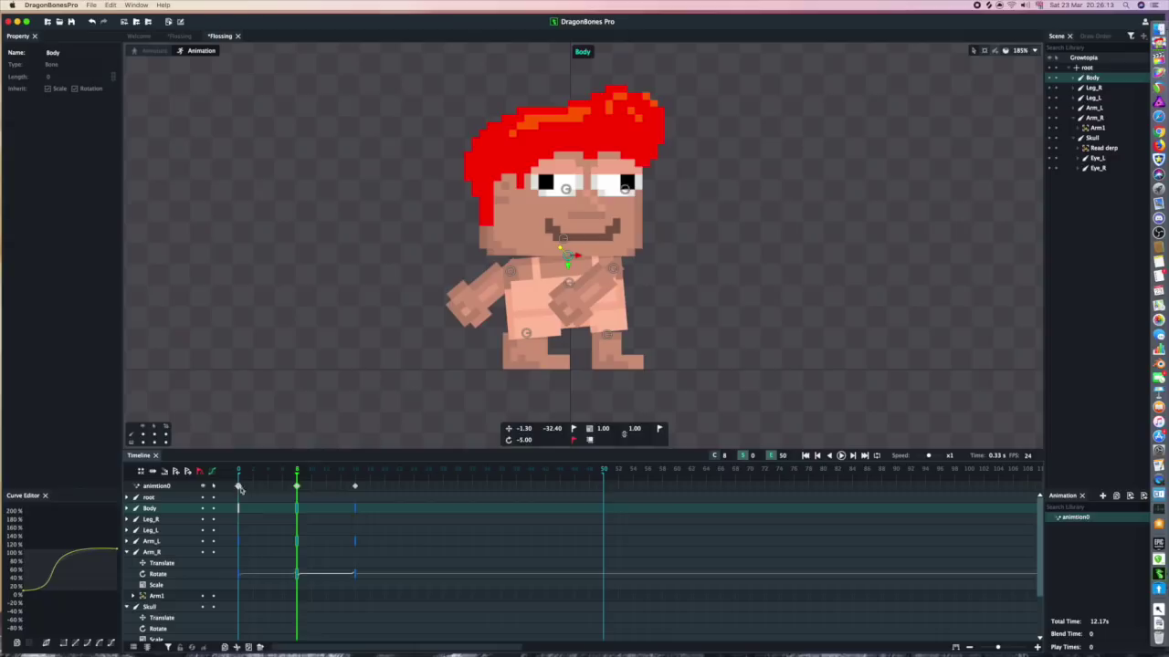
{"action": "mouse_move", "coordinate": [296, 478]}
{"action": "left_mouse_down"}
{"action": "mouse_move", "coordinate": [335, 475]}
{"action": "mouse_move", "coordinate": [296, 476]}
{"action": "left_mouse_up"}
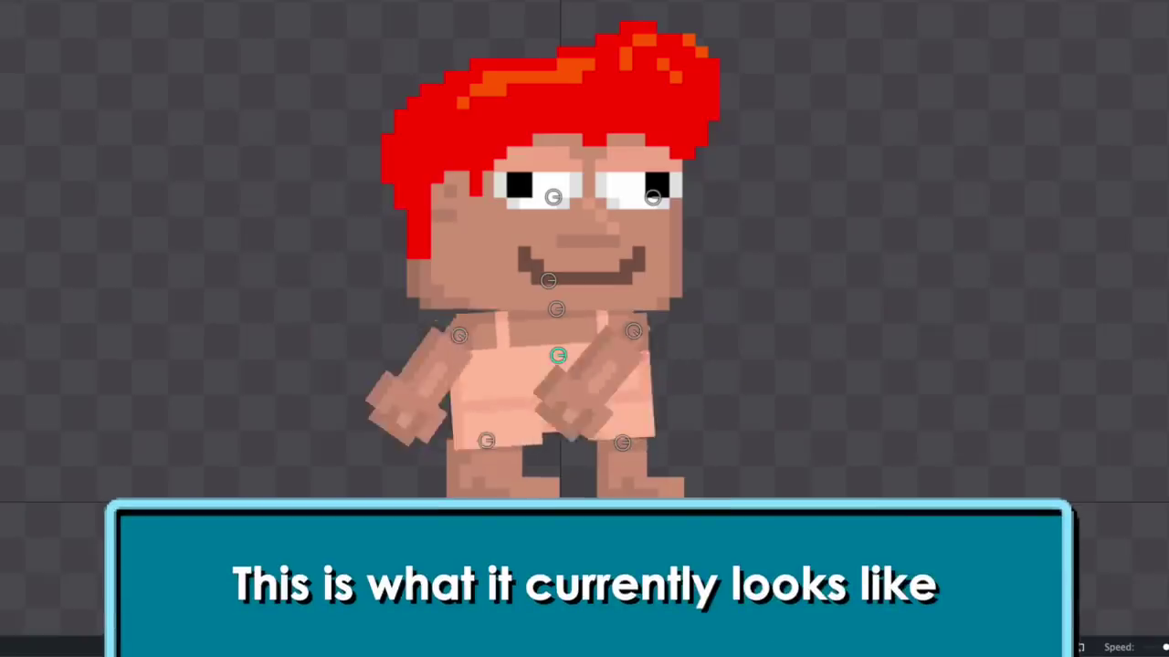
{"action": "key", "text": "Return"}
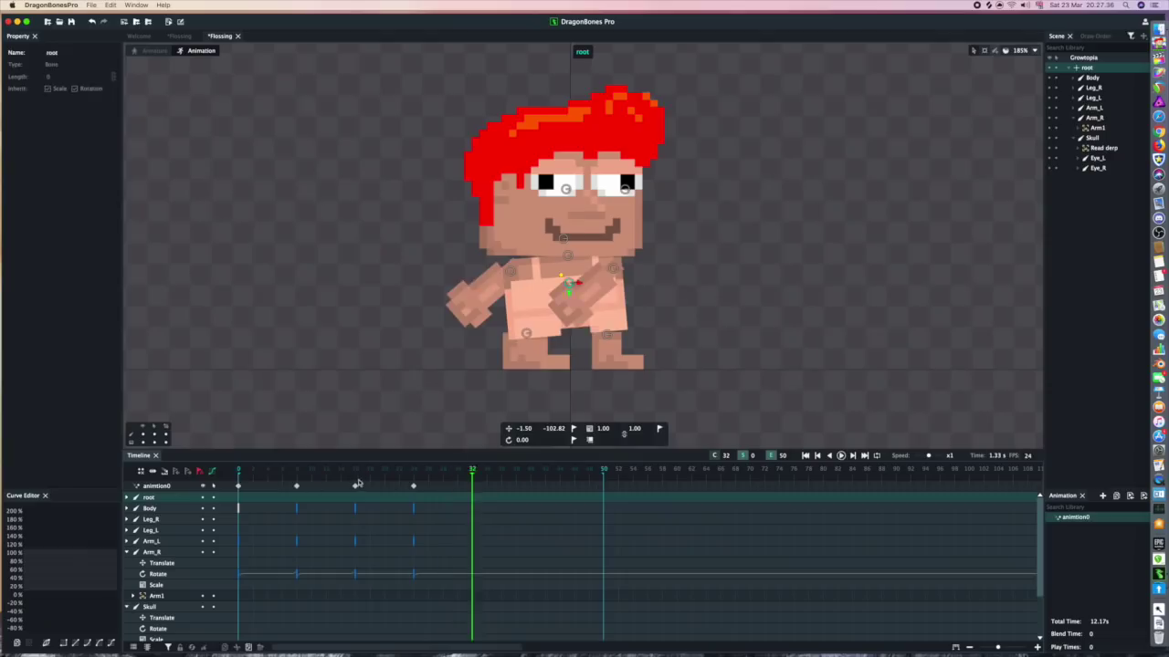
Apply an ease-in curve to the frame 16 keyframes, stretch both handles into a steep S-curve, and play back the animation.
{"action": "left_click", "coordinate": [356, 485]}
{"action": "left_click", "coordinate": [298, 487]}
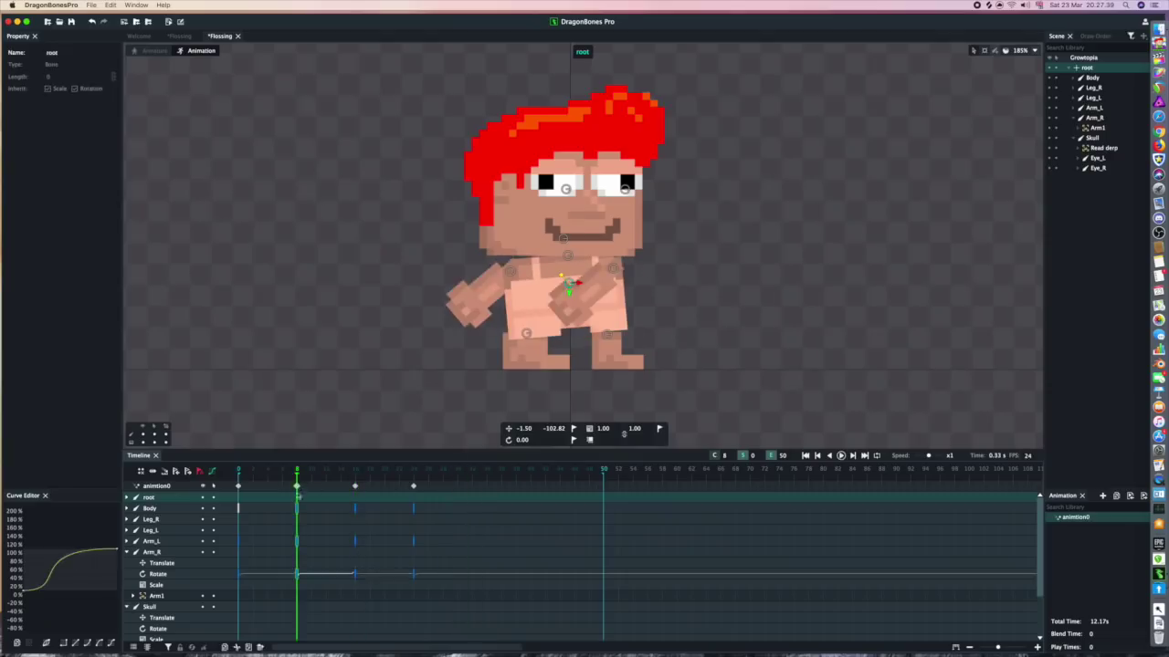
{"action": "left_click", "coordinate": [356, 486]}
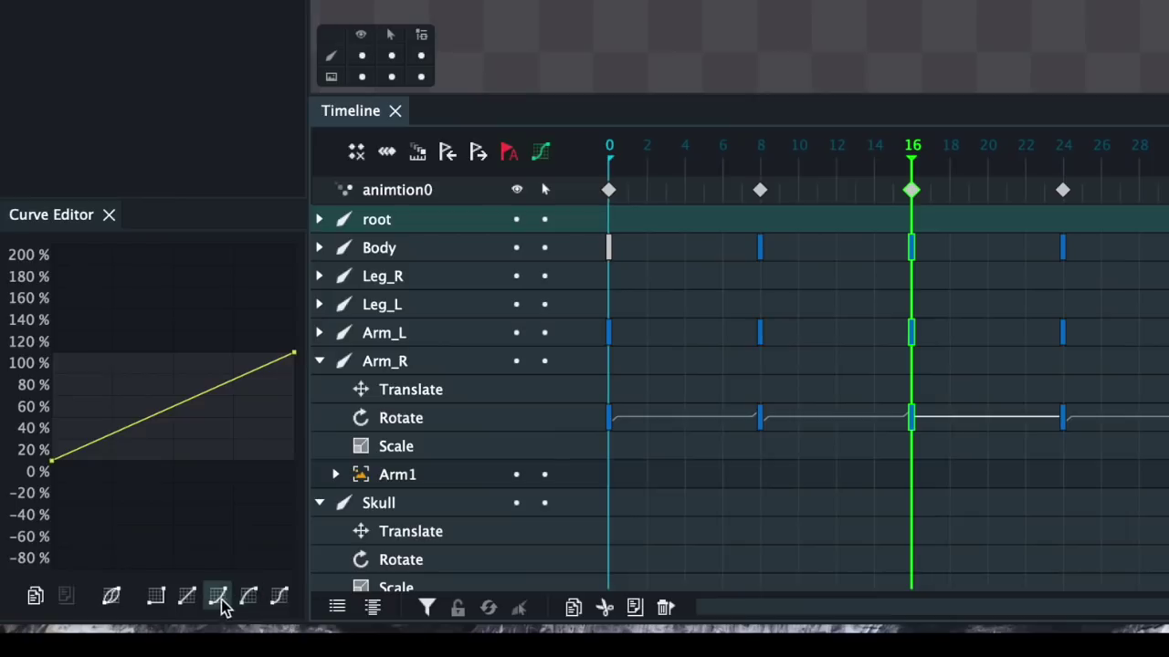
{"action": "left_click", "coordinate": [86, 642]}
{"action": "left_click_drag", "start_coordinate": [174, 463], "coordinate": [292, 461]}
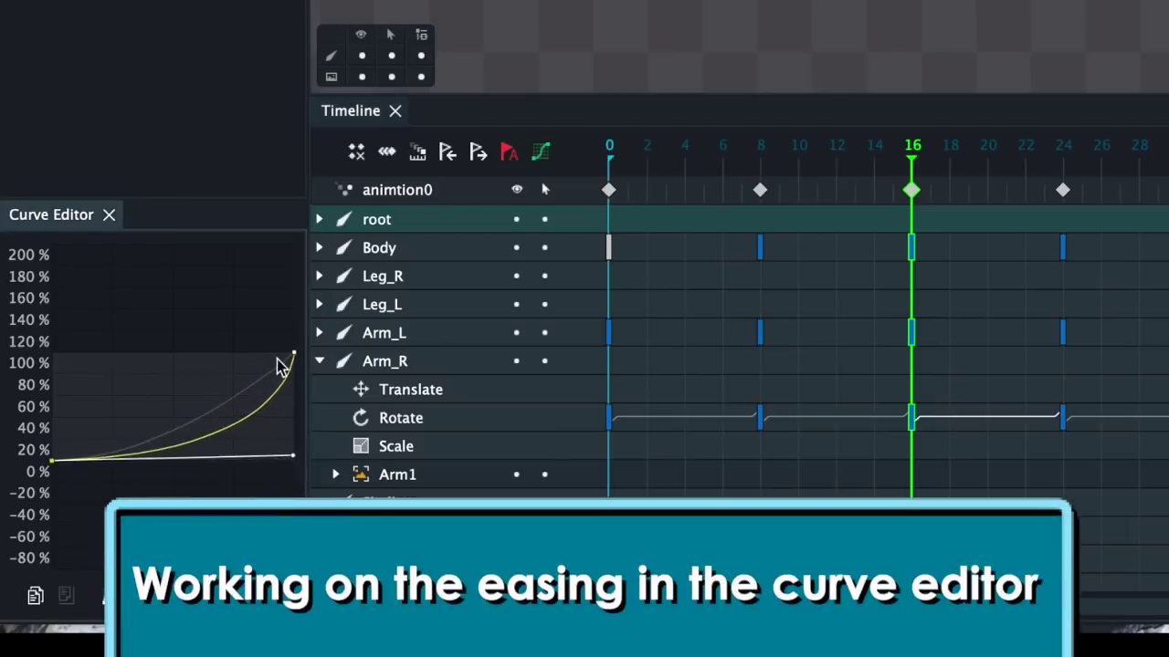
{"action": "left_click_drag", "start_coordinate": [293, 354], "coordinate": [158, 356]}
{"action": "key", "text": "space"}
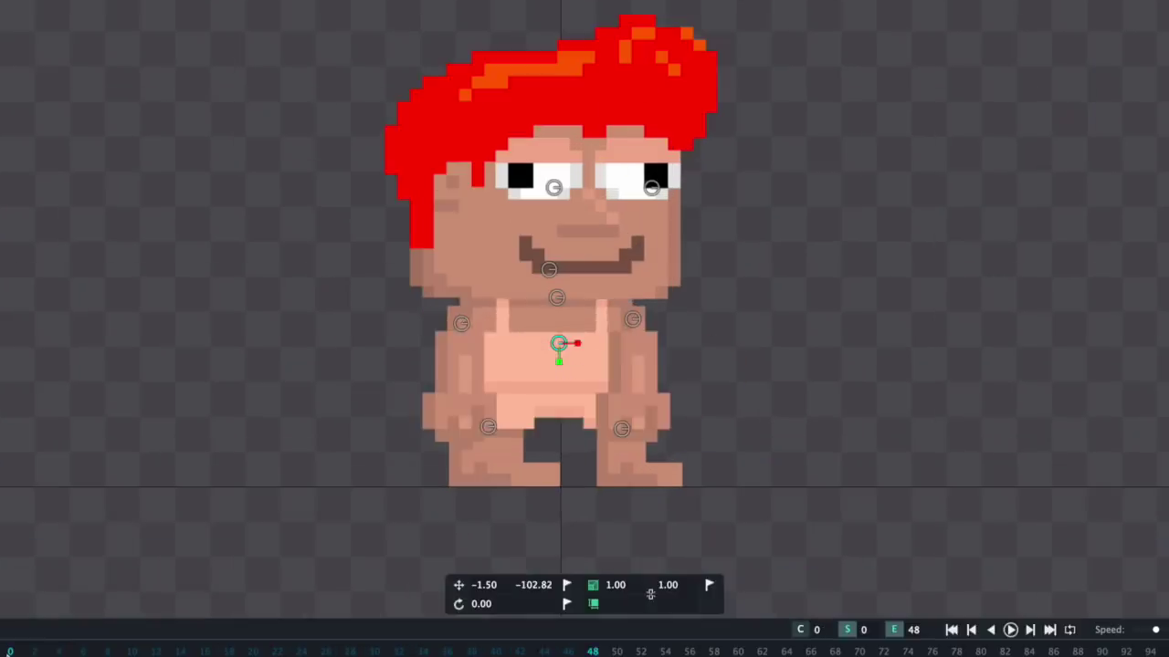
{"action": "key", "text": "space"}
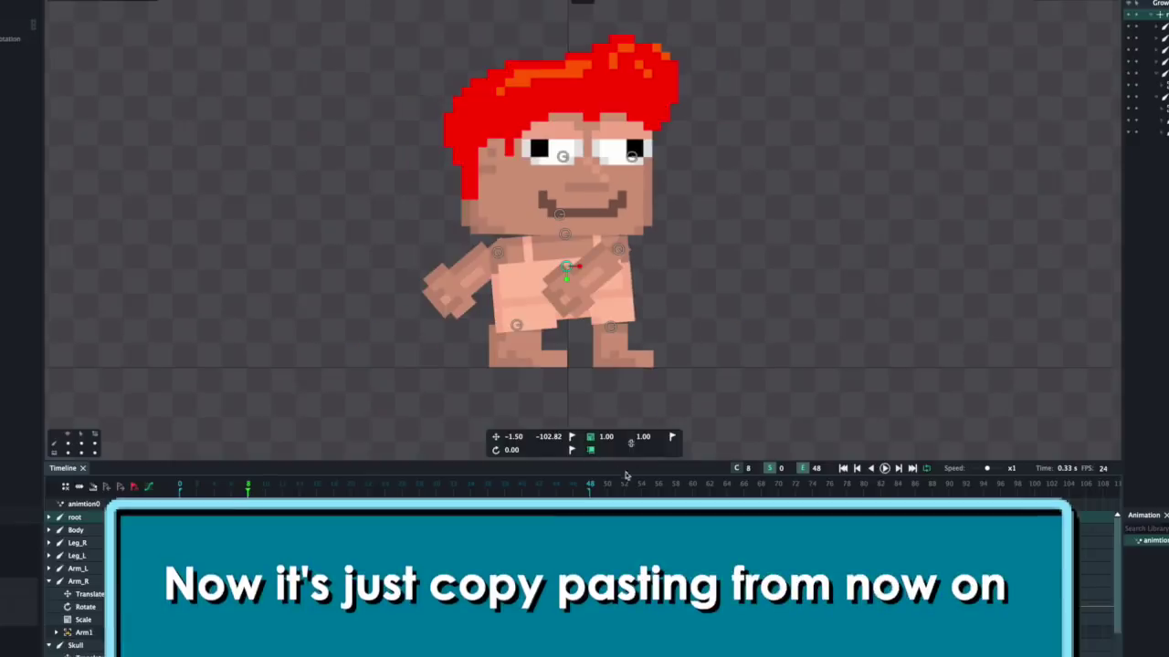
Set the playback range to start at frame 8 and play back the flossing loop.
{"action": "left_click", "coordinate": [769, 468]}
{"action": "key", "text": "space"}
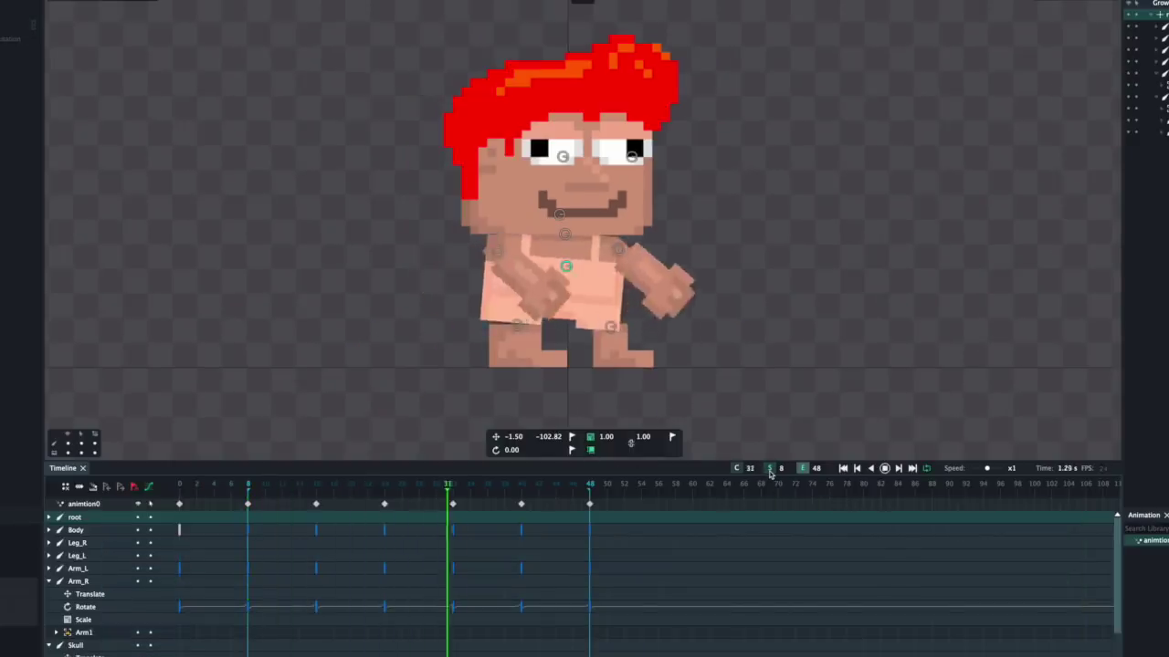
{"action": "key", "text": "space"}
Copy the frame 8 pose keyframes to frame 56 and play back the extended loop.
{"action": "left_click", "coordinate": [521, 501]}
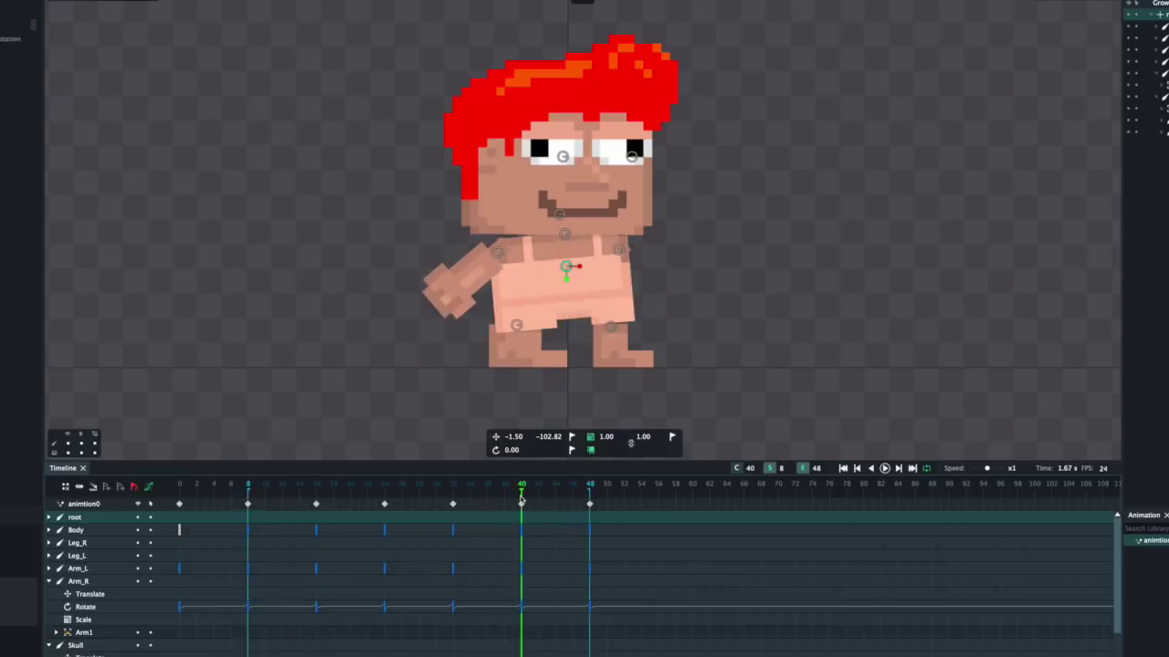
{"action": "left_click", "coordinate": [590, 503]}
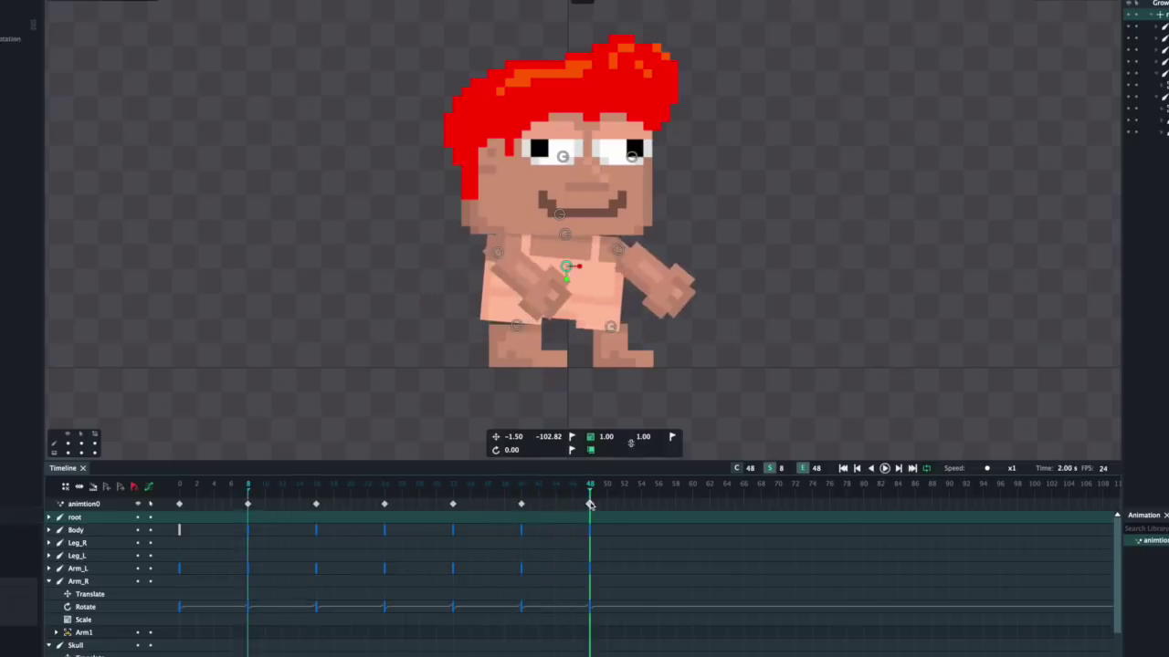
{"action": "left_click", "coordinate": [249, 504]}
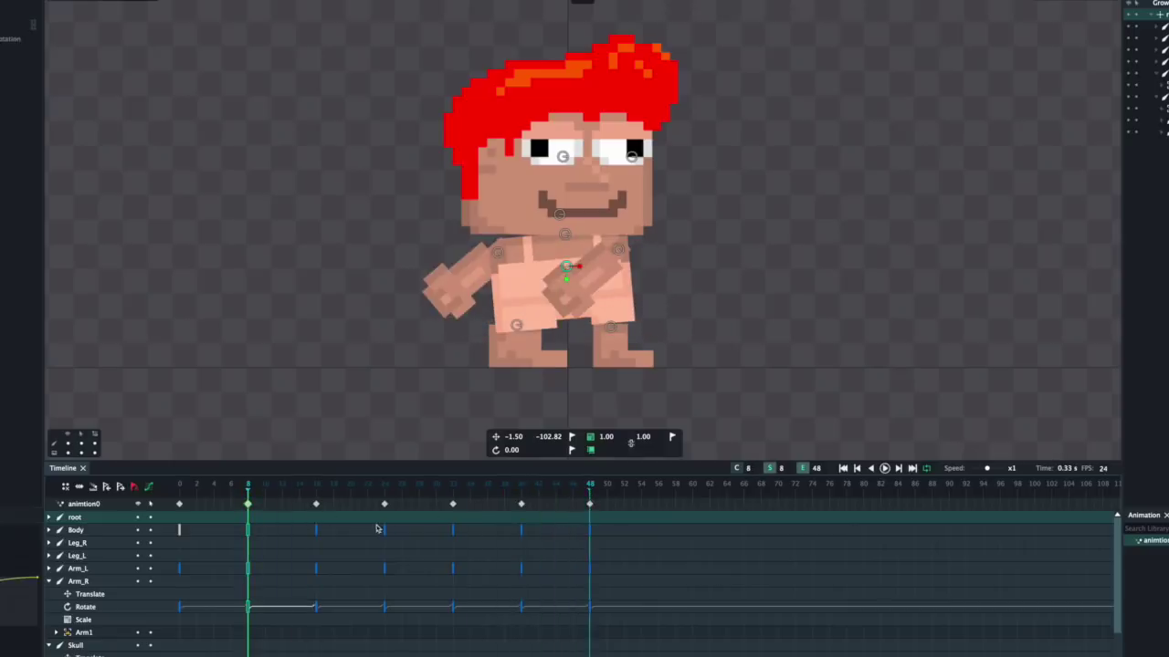
{"action": "left_click", "coordinate": [658, 503]}
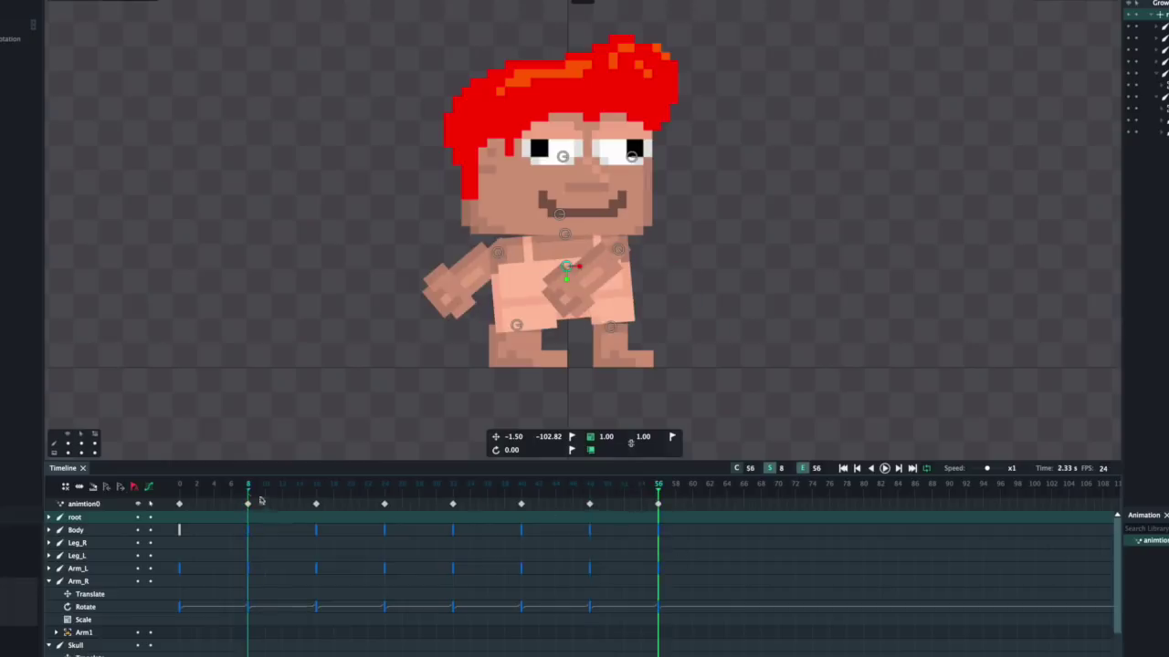
{"action": "key", "text": "space"}
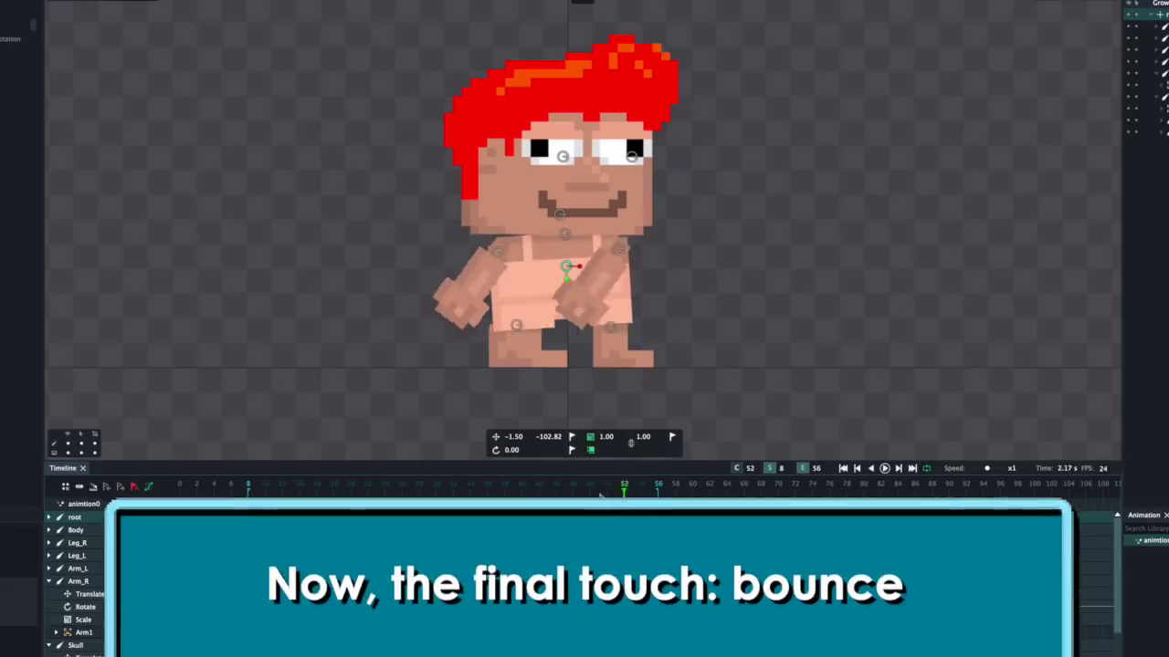
{"action": "left_click", "coordinate": [584, 494]}
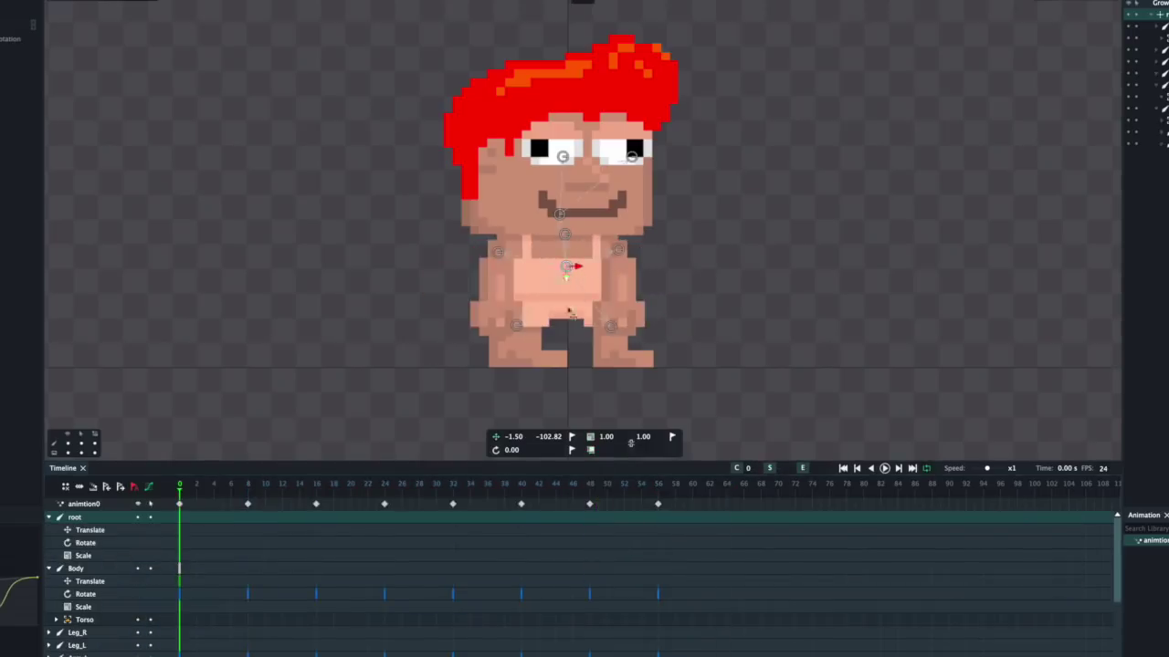
Key the root bone's position at frames 0 and 8, lowering it to a Y of about -94 at frame 8.
{"action": "left_click", "coordinate": [571, 437]}
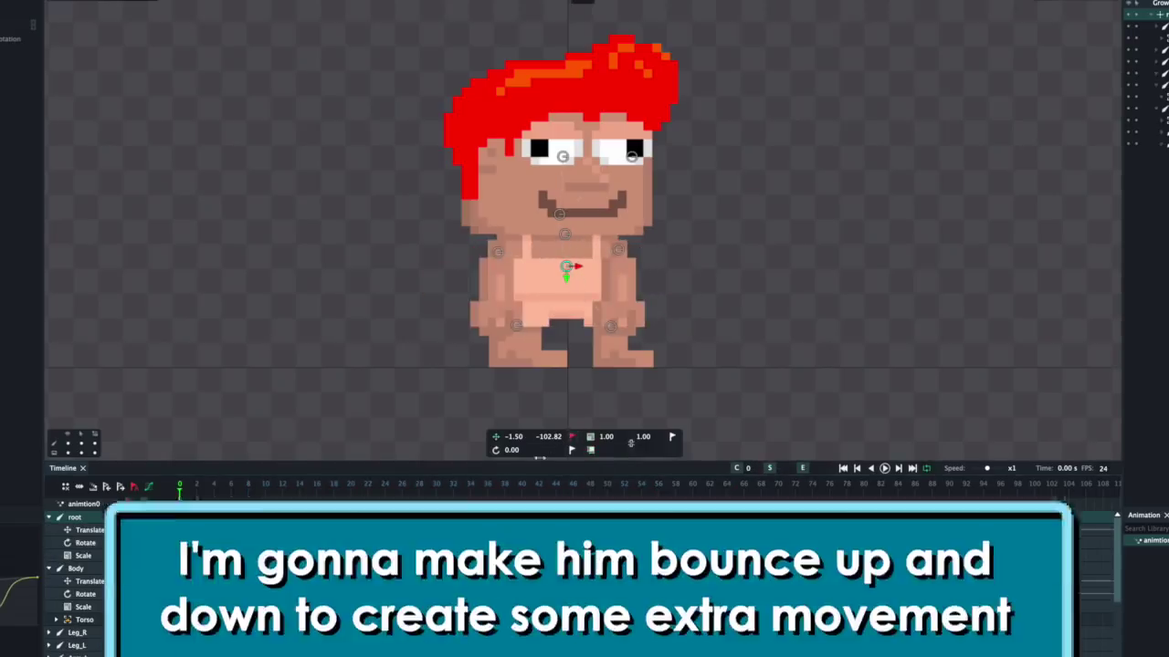
{"action": "left_click", "coordinate": [246, 492]}
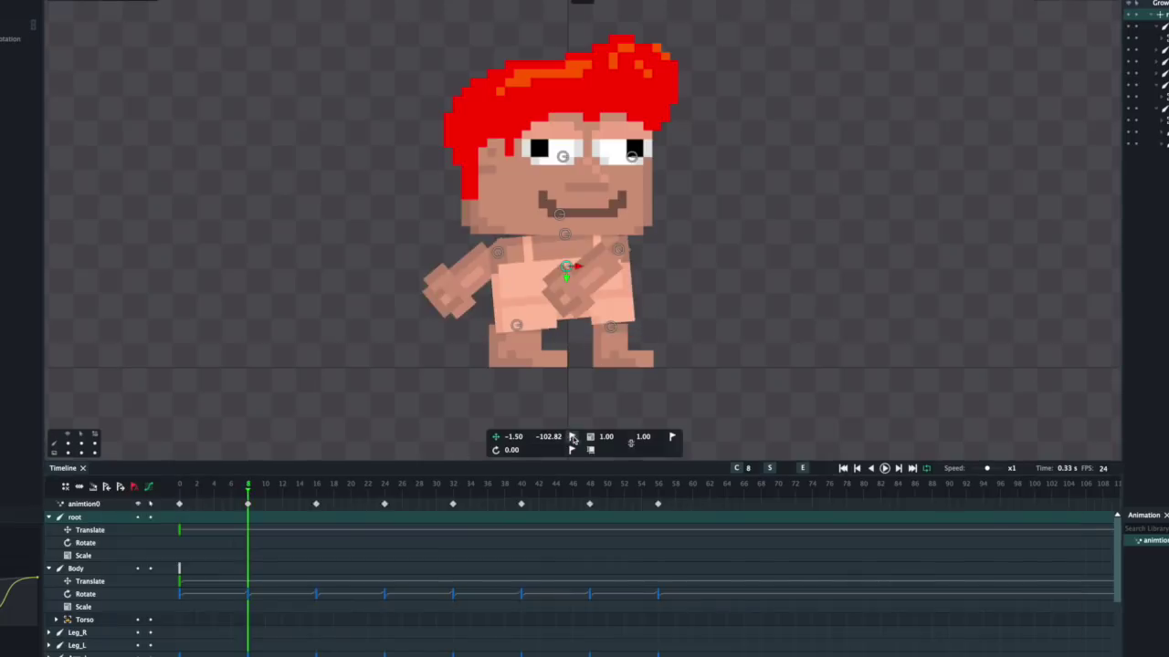
{"action": "left_click", "coordinate": [572, 437]}
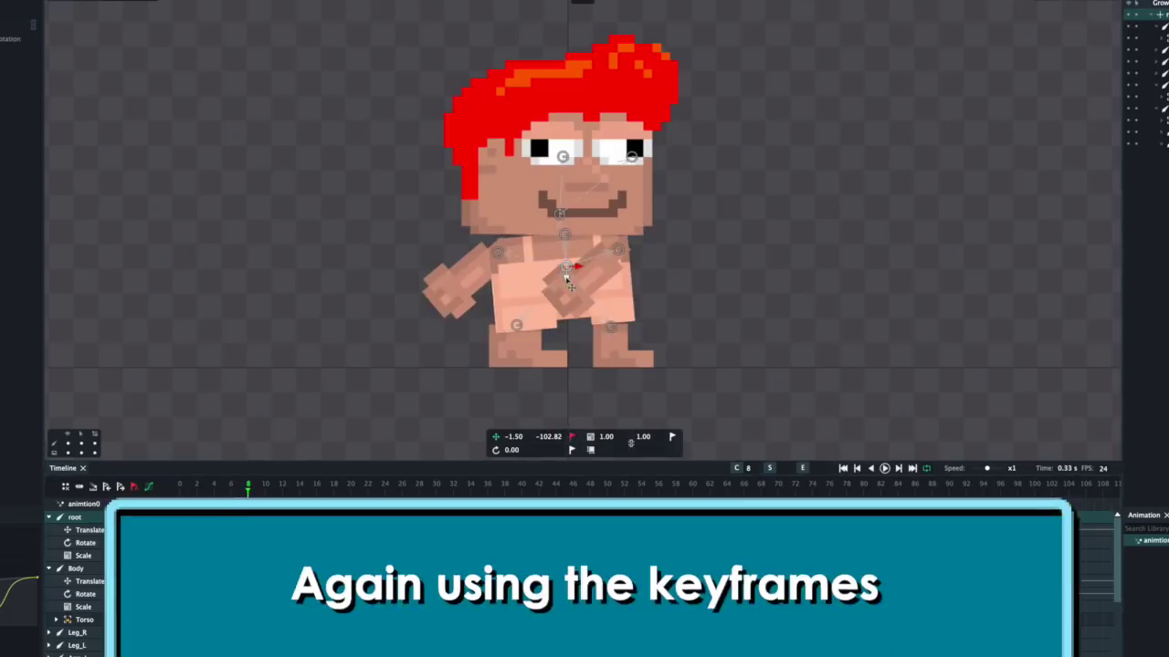
{"action": "left_click_drag", "start_coordinate": [566, 279], "coordinate": [567, 287]}
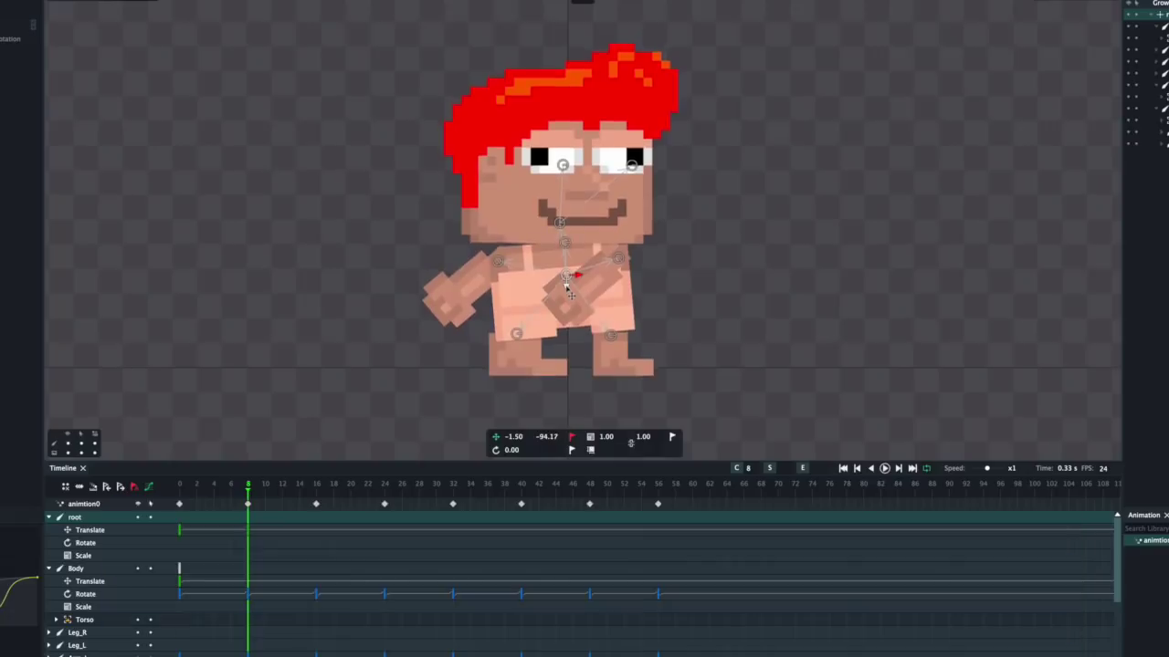
Raise both leg bones at frame 8 until the feet are back on the ground line, and key their position at frame 0.
{"action": "left_click", "coordinate": [517, 335]}
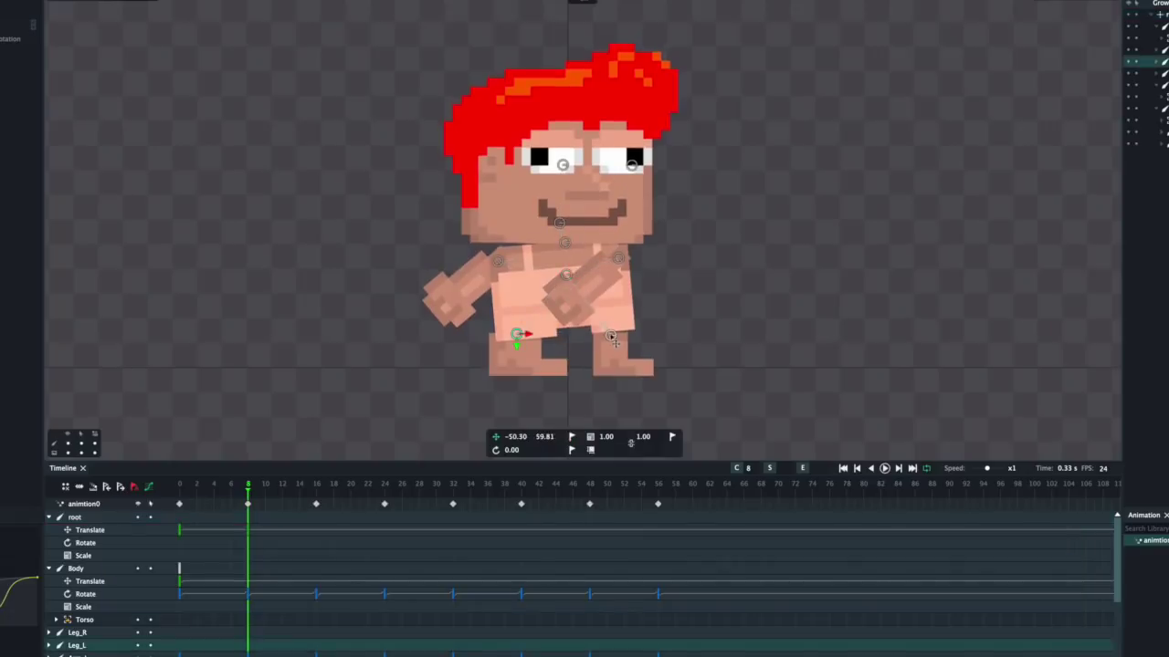
{"action": "left_click", "coordinate": [610, 336]}
{"action": "left_click_drag", "start_coordinate": [516, 345], "coordinate": [517, 340]}
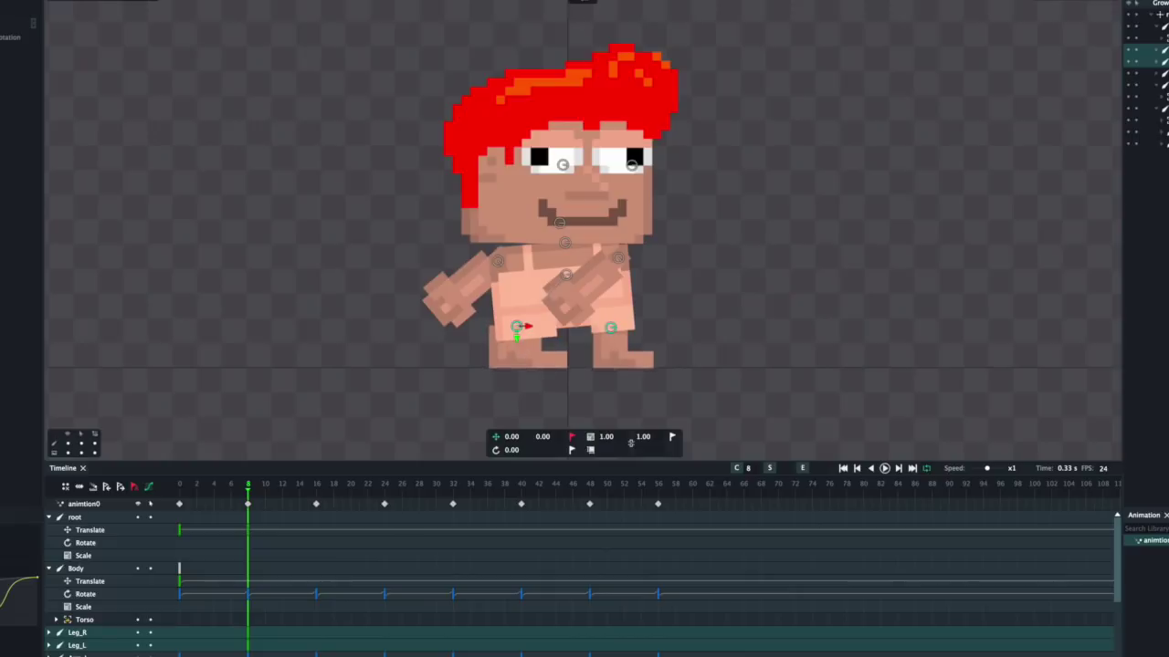
{"action": "left_click", "coordinate": [179, 491]}
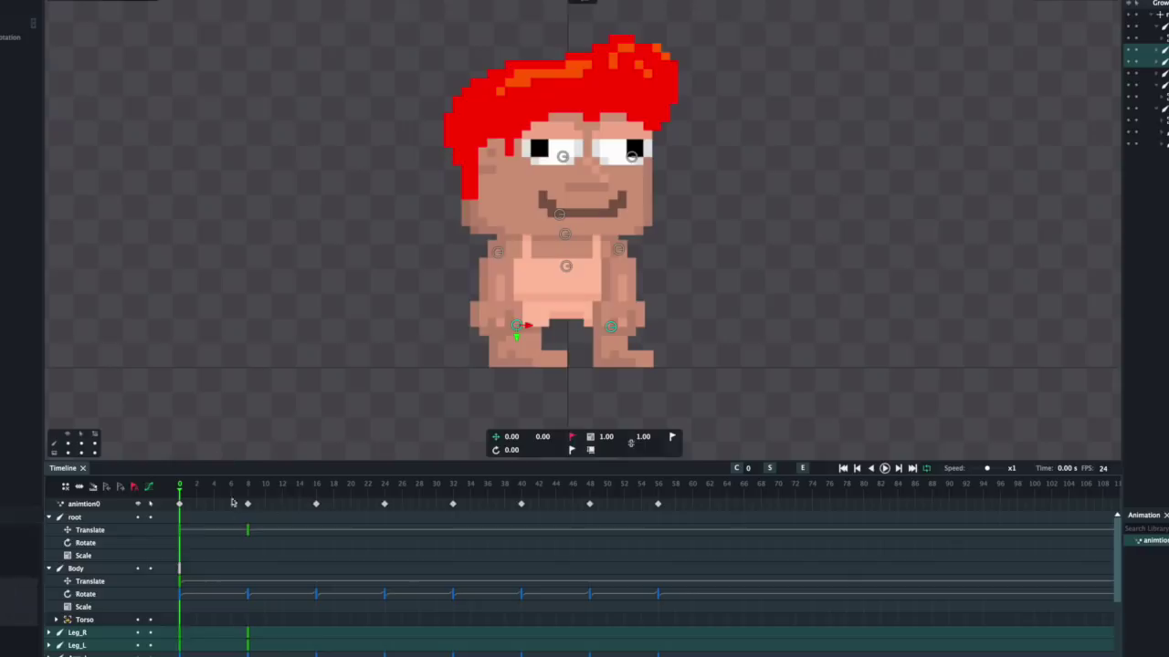
Scrub and play back the bounce between frames 0 and 8.
{"action": "left_click", "coordinate": [245, 486]}
{"action": "left_click", "coordinate": [188, 486]}
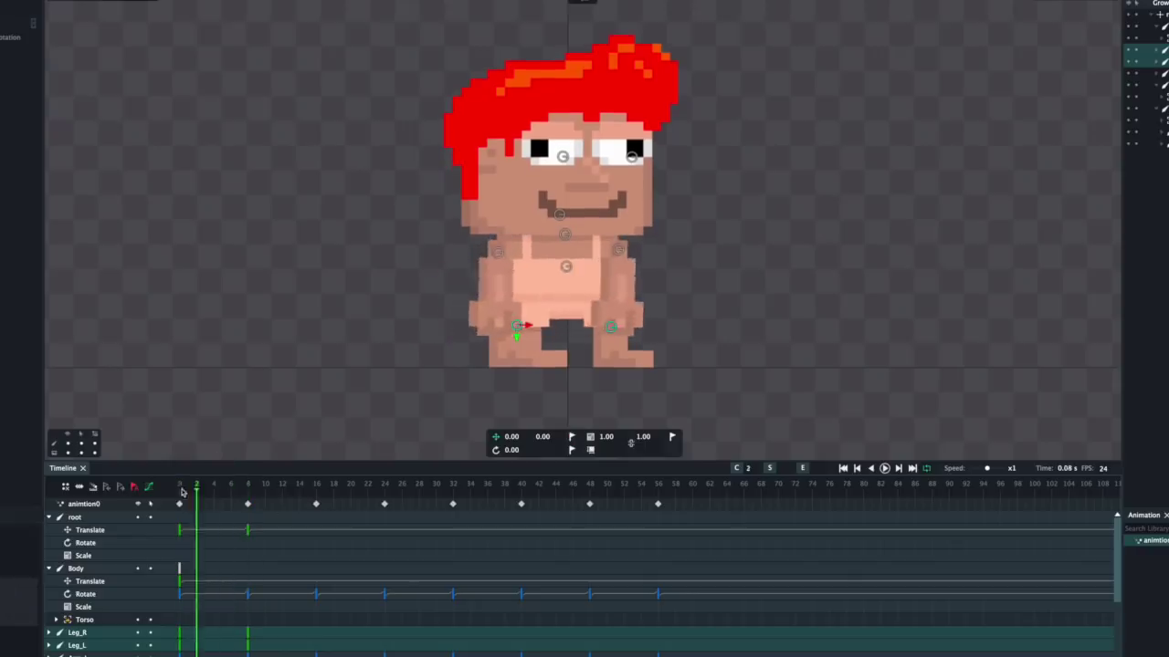
{"action": "key", "text": "space"}
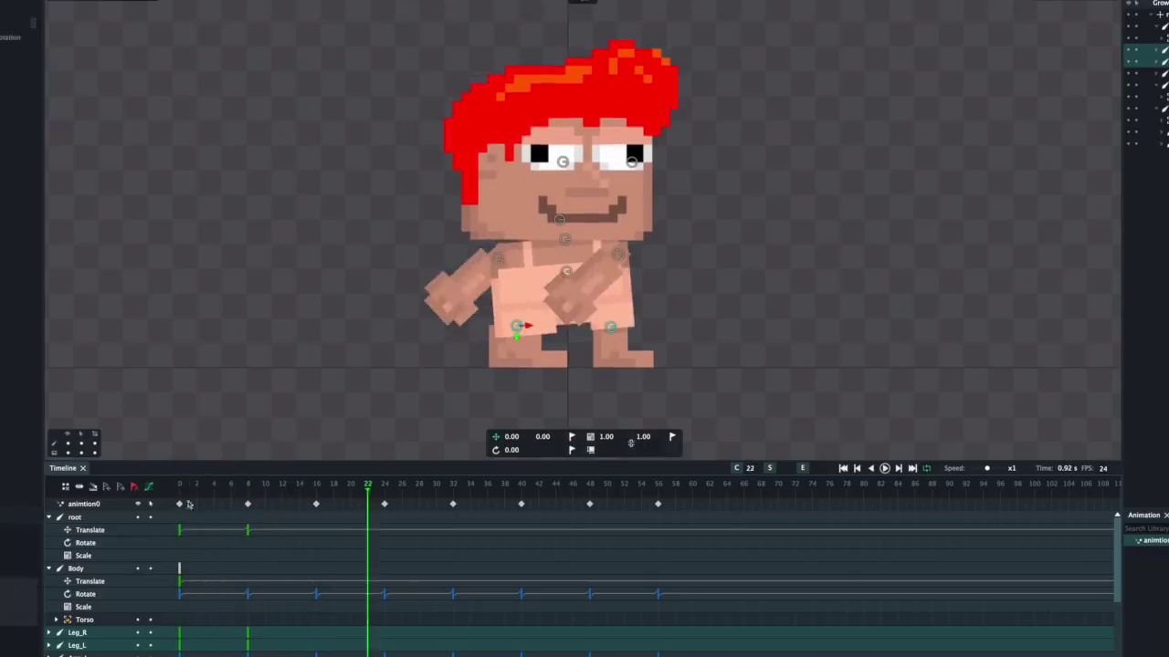
{"action": "key", "text": "space"}
Copy the root and leg position keyframes from frames 0 and 8, and paste them at frames 16, 32 and 48.
{"action": "left_click", "coordinate": [181, 530]}
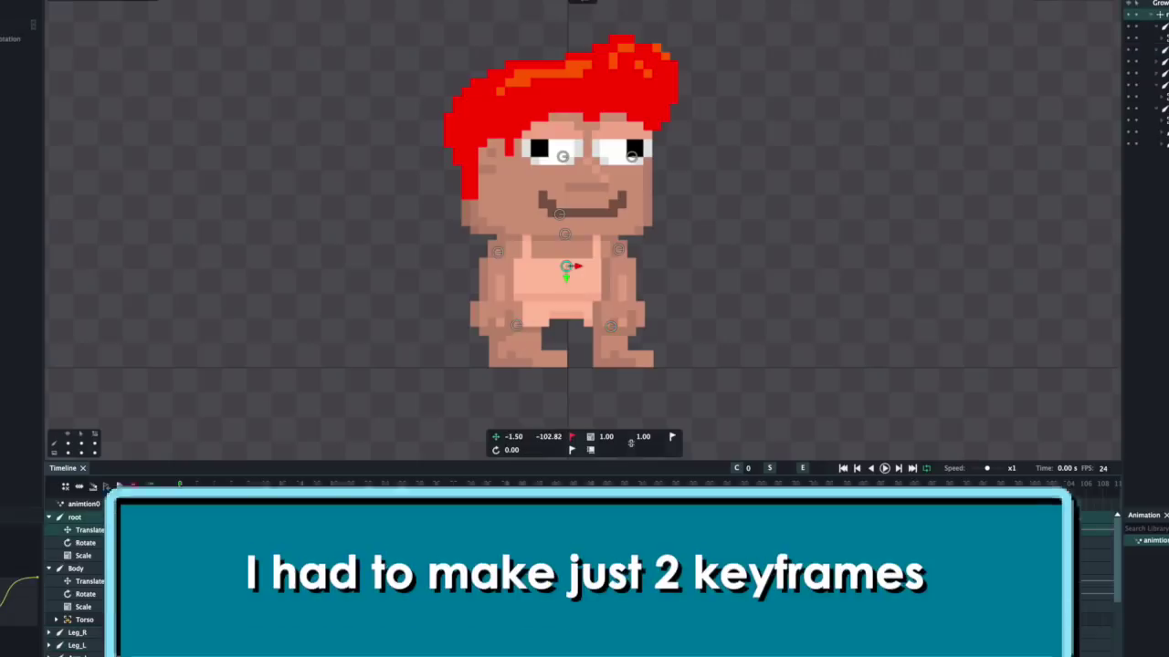
{"action": "left_click", "coordinate": [317, 489]}
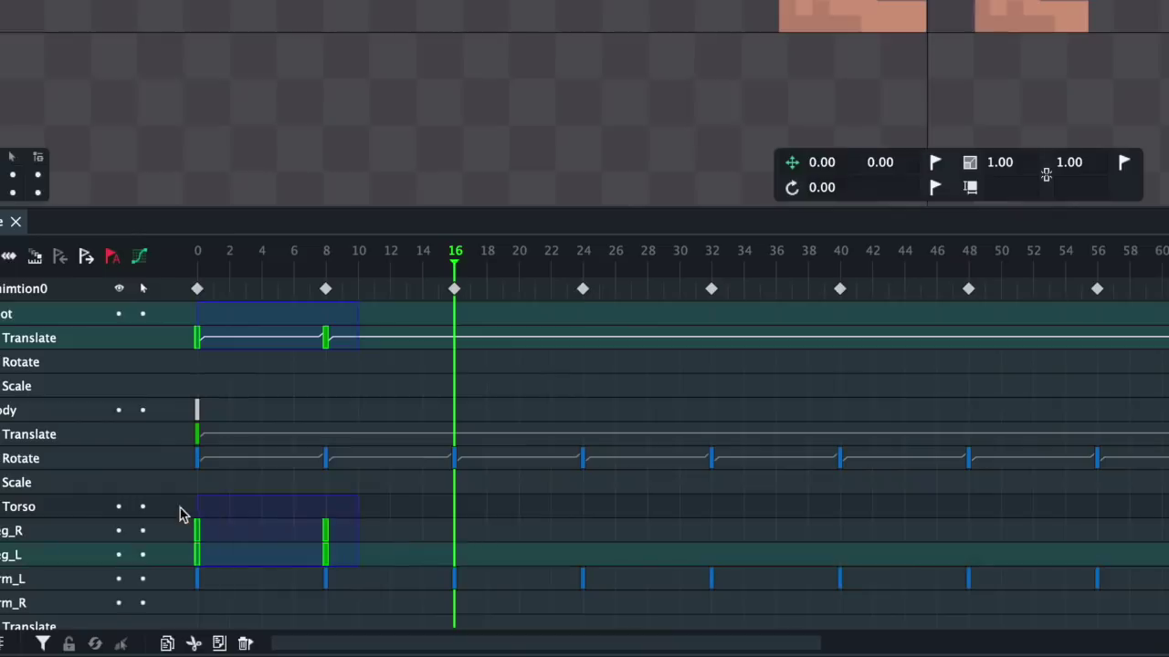
{"action": "key", "text": "ctrl+v"}
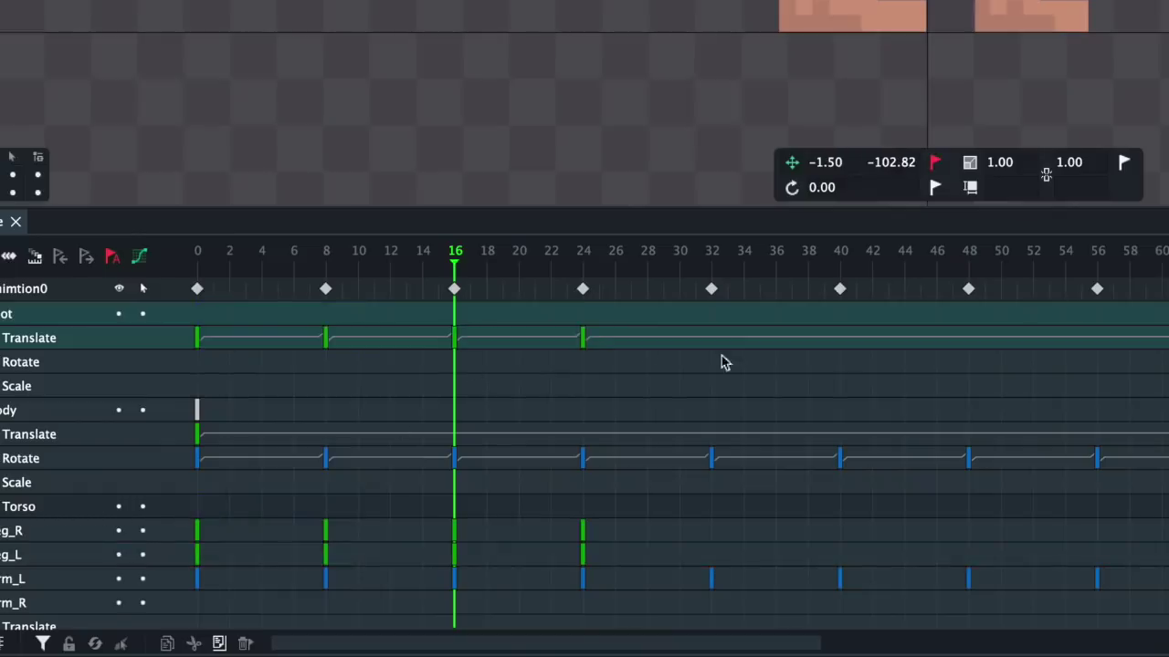
{"action": "left_click", "coordinate": [713, 337]}
{"action": "key", "text": "ctrl+v"}
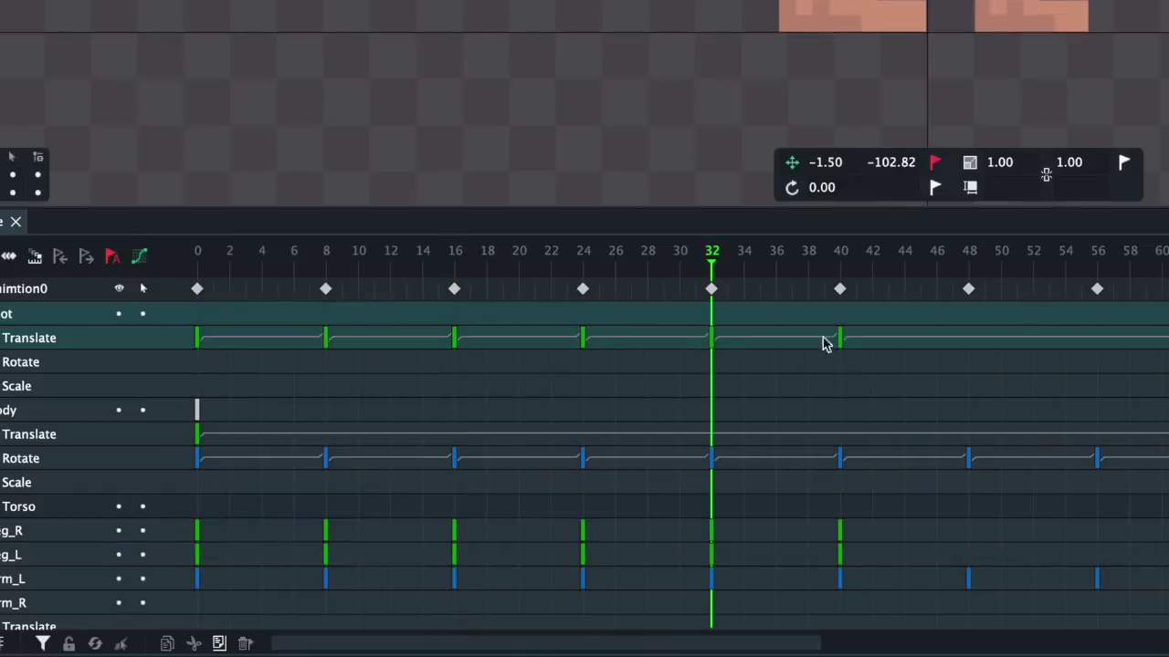
{"action": "left_click", "coordinate": [969, 337]}
{"action": "key", "text": "ctrl+v"}
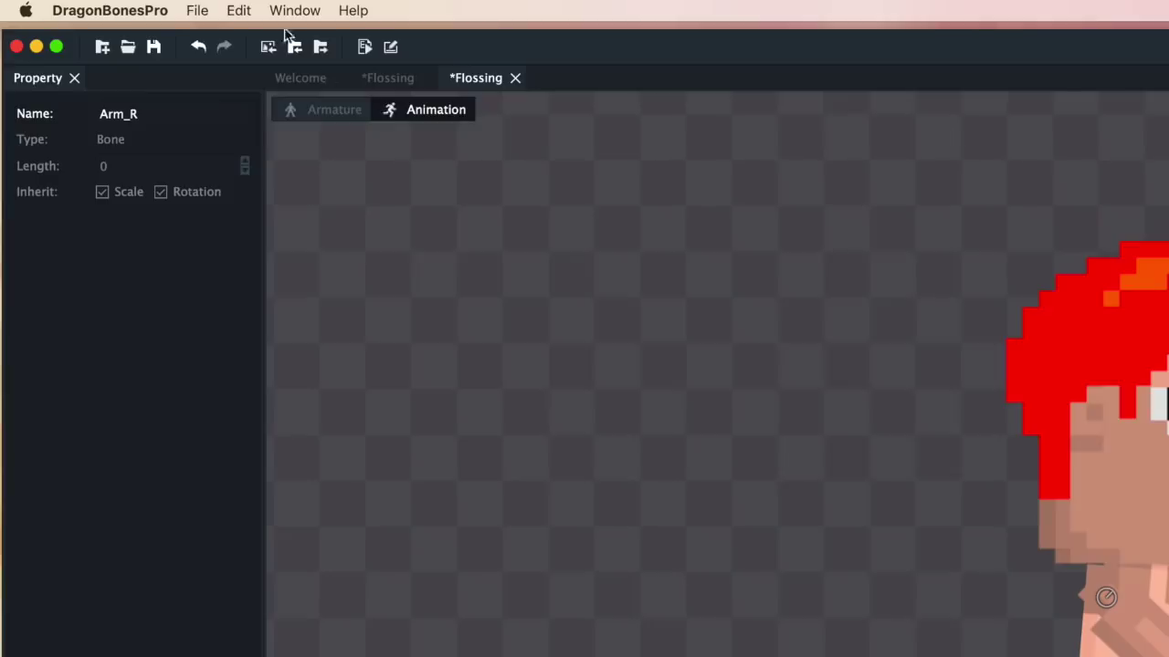
Open the export settings and choose an image export as a PNG sequence.
{"action": "left_click", "coordinate": [198, 10]}
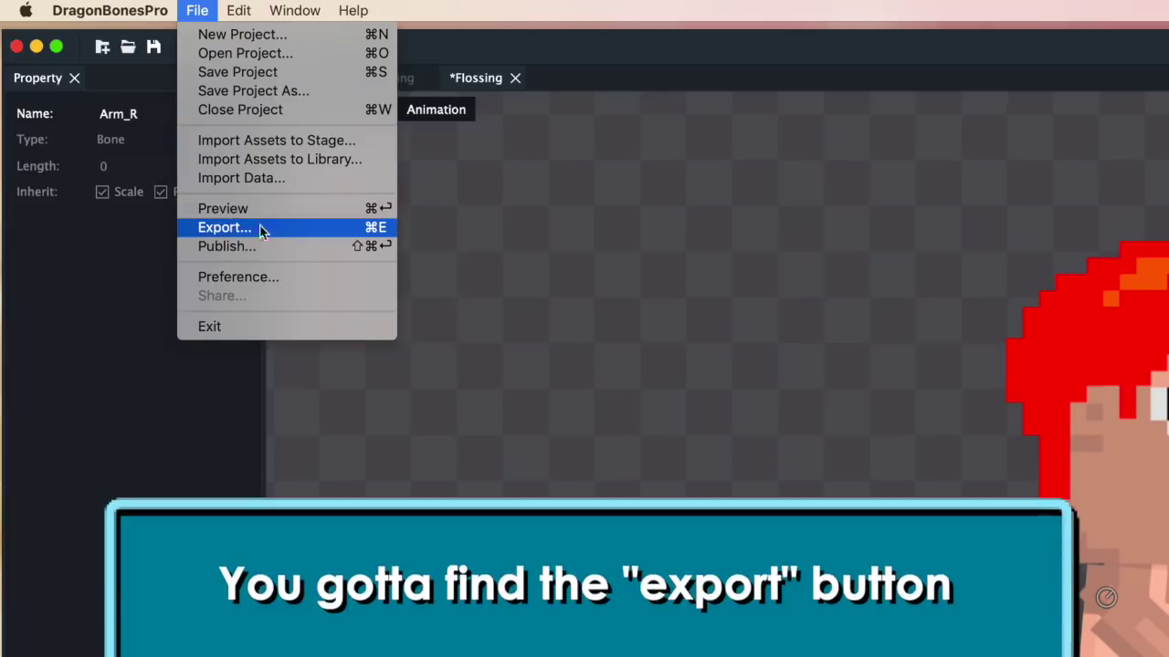
{"action": "left_click", "coordinate": [358, 231]}
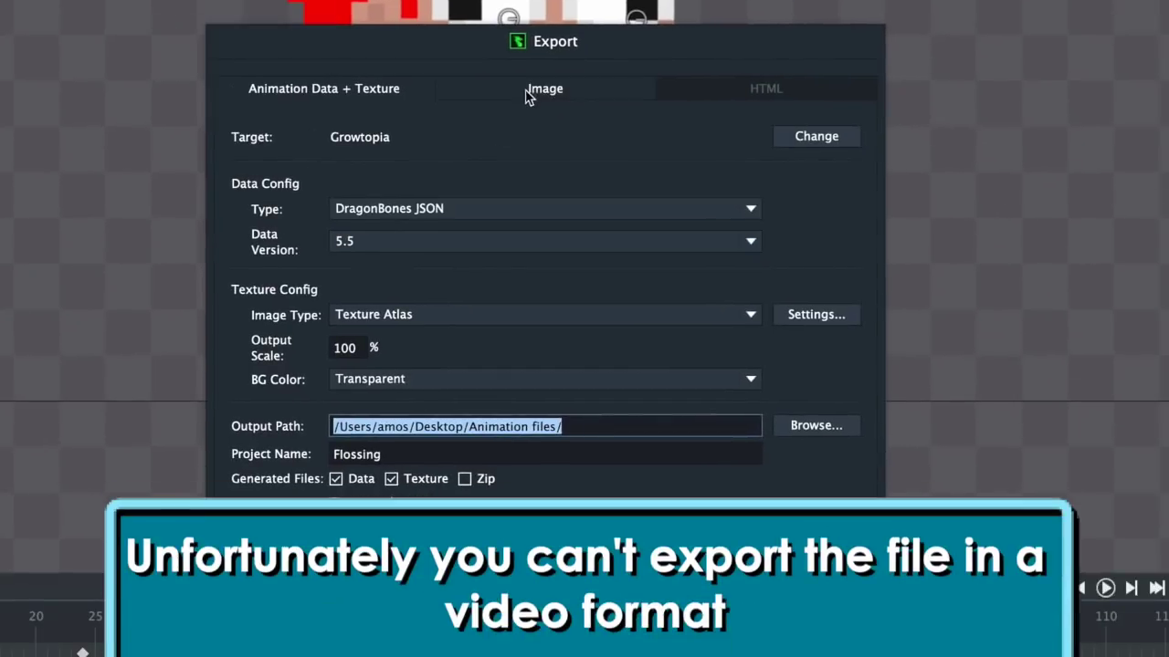
{"action": "left_click", "coordinate": [497, 89]}
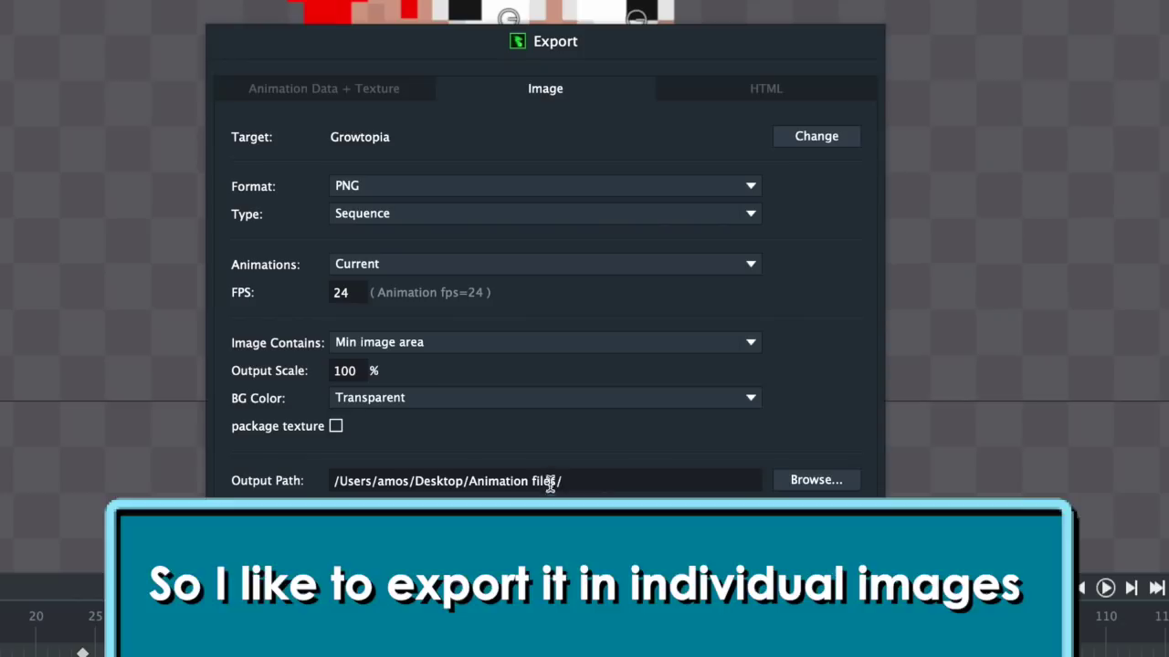
Set the export's output path to the Flossing folder on the desktop.
{"action": "left_click", "coordinate": [801, 483]}
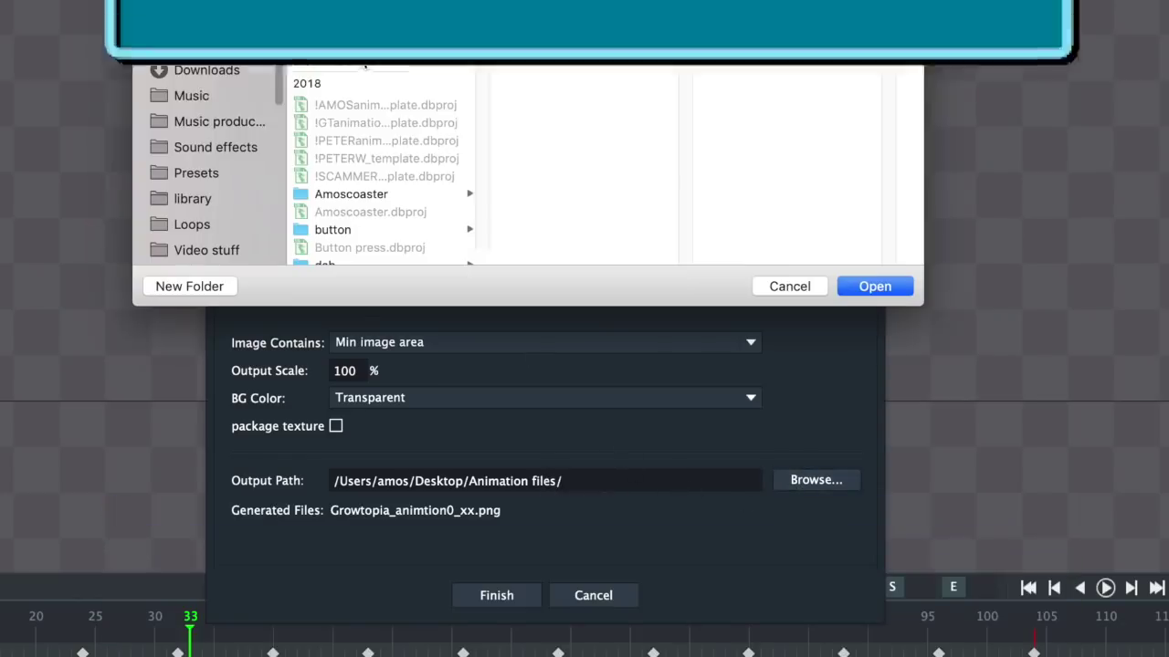
{"action": "left_click", "coordinate": [196, 95]}
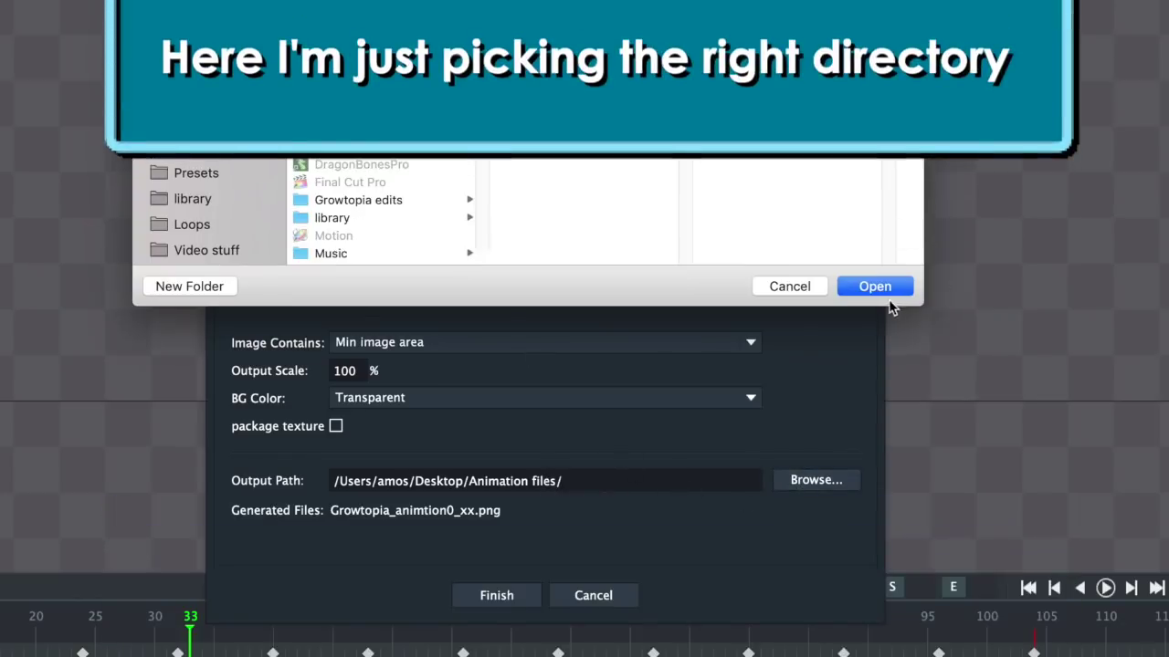
{"action": "left_click", "coordinate": [874, 287]}
{"action": "left_click", "coordinate": [483, 478]}
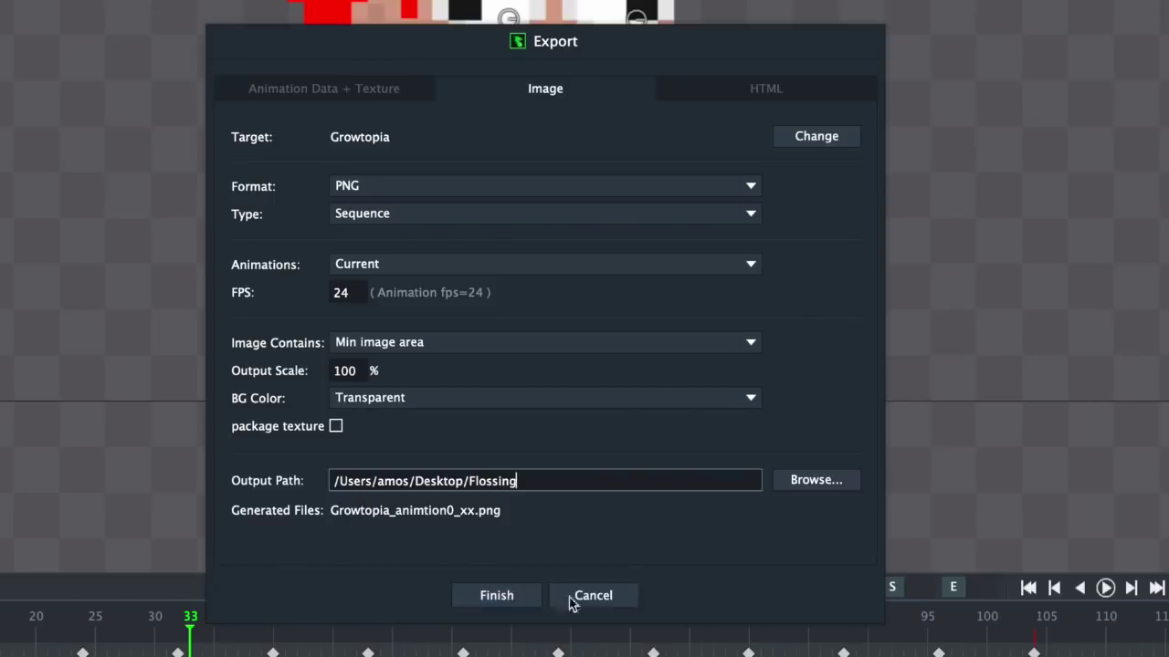
Run the image export and view the exported frames in the Flossing folder.
{"action": "left_click", "coordinate": [493, 603]}
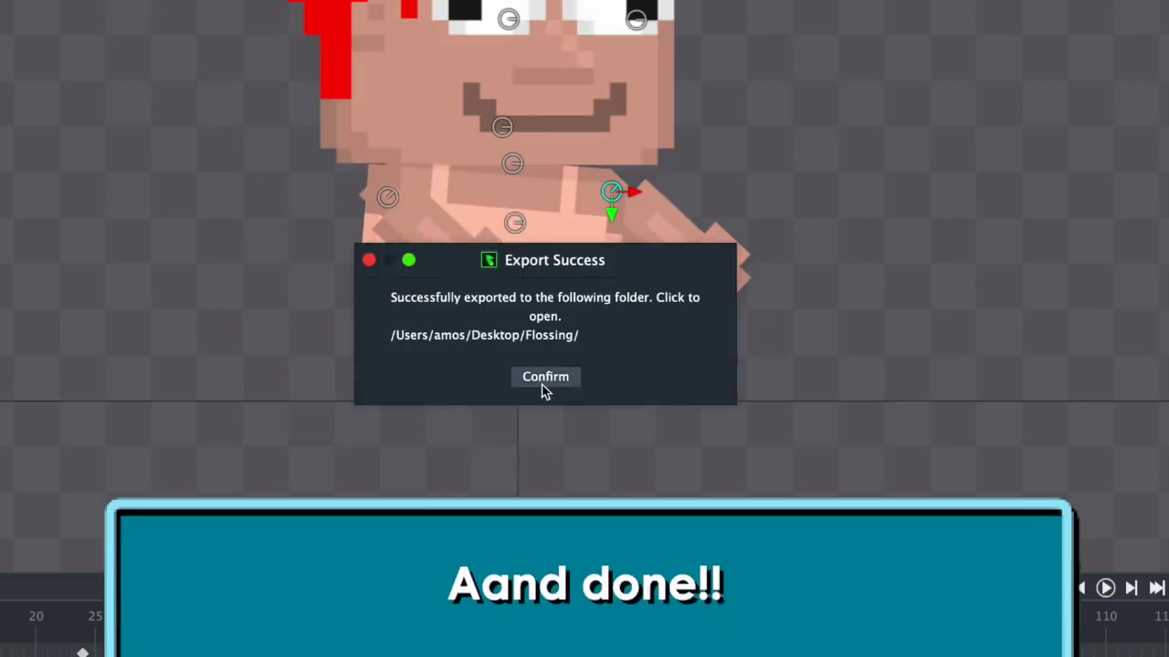
{"action": "left_click", "coordinate": [545, 377]}
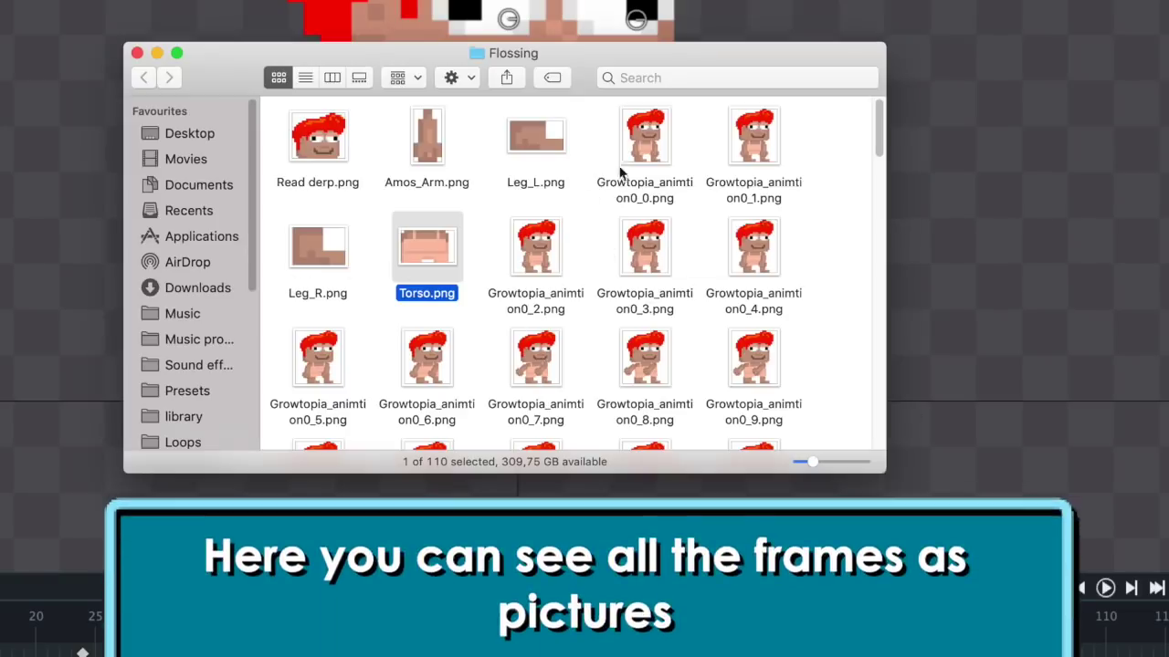
{"action": "left_click", "coordinate": [832, 260]}
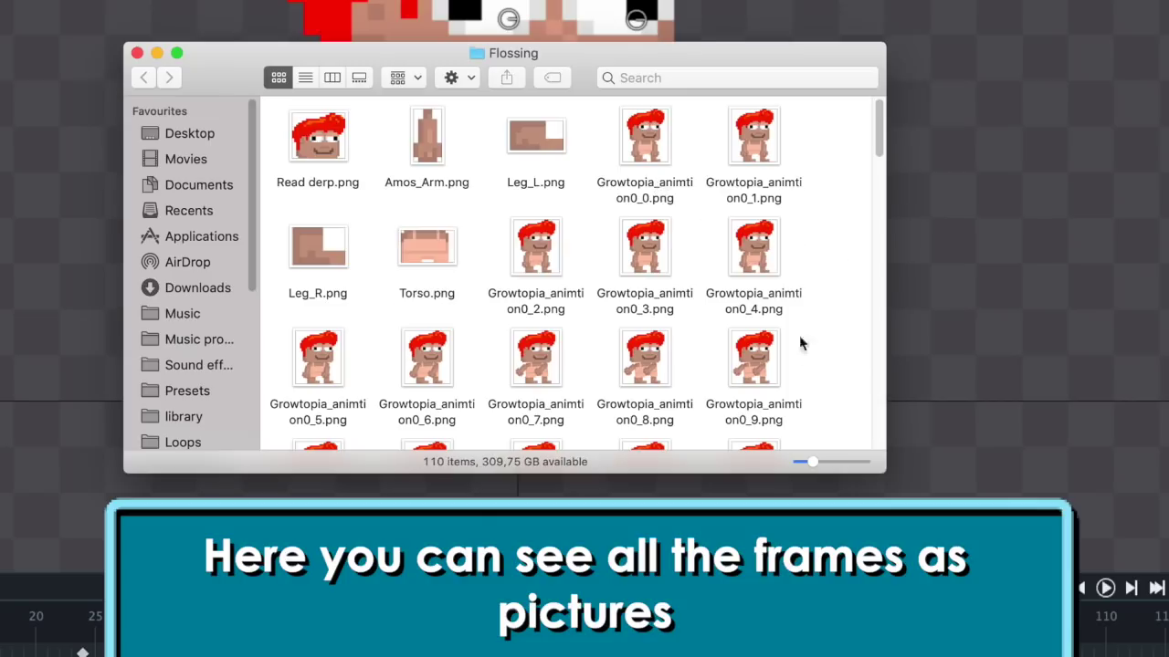
Enlarge the Flossing folder window and look through the exported Growtopia_animtion0 frame images.
{"action": "scroll", "coordinate": [798, 335], "scroll_direction": "down", "scroll_amount": 6}
{"action": "scroll", "coordinate": [778, 383], "scroll_direction": "up", "scroll_amount": 5}
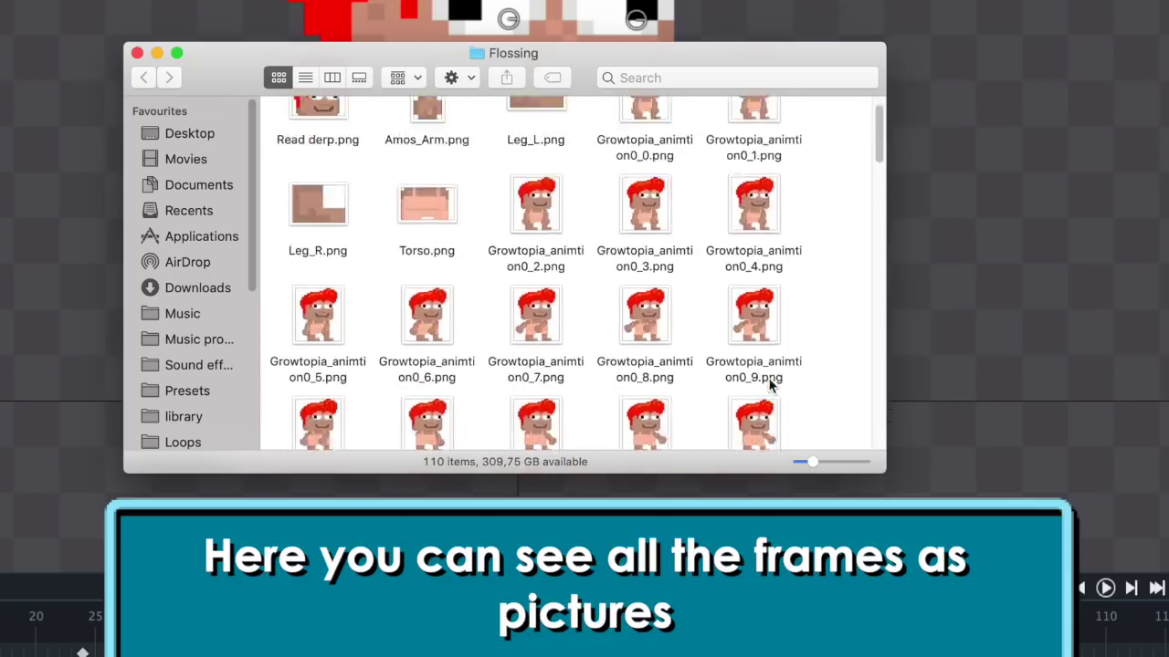
{"action": "scroll", "coordinate": [775, 385], "scroll_direction": "down", "scroll_amount": 8}
{"action": "scroll", "coordinate": [795, 401], "scroll_direction": "down", "scroll_amount": 3}
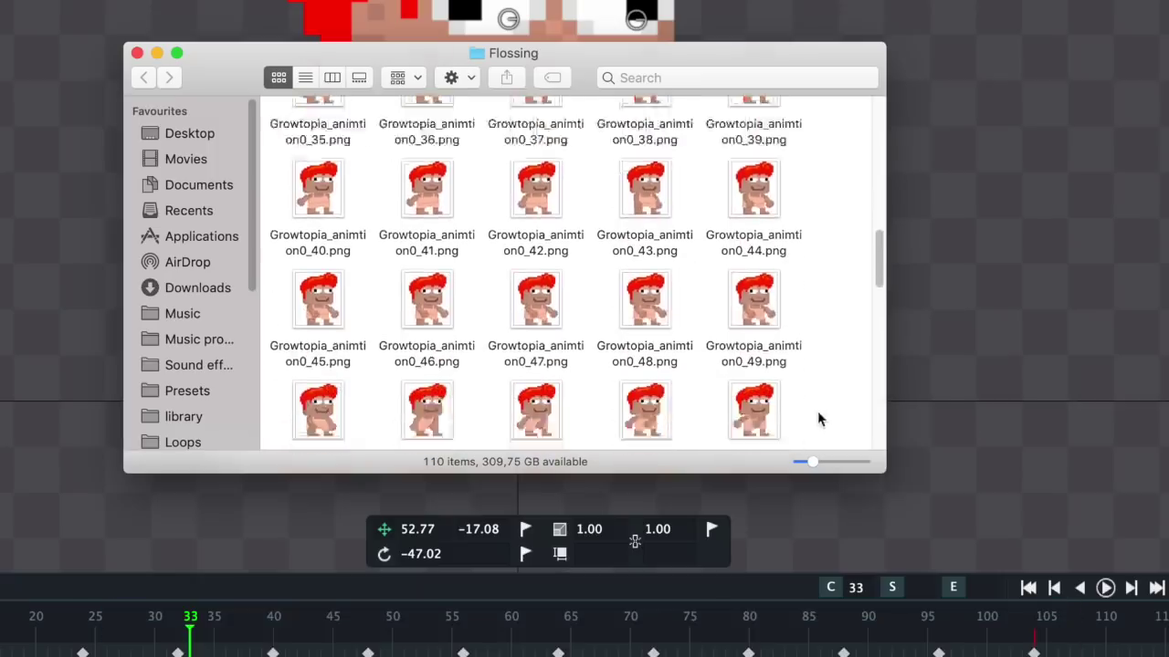
{"action": "left_click_drag", "start_coordinate": [878, 469], "coordinate": [1168, 656]}
{"action": "left_click_drag", "start_coordinate": [785, 66], "coordinate": [588, 0]}
{"action": "left_click_drag", "start_coordinate": [1016, 520], "coordinate": [765, 656]}
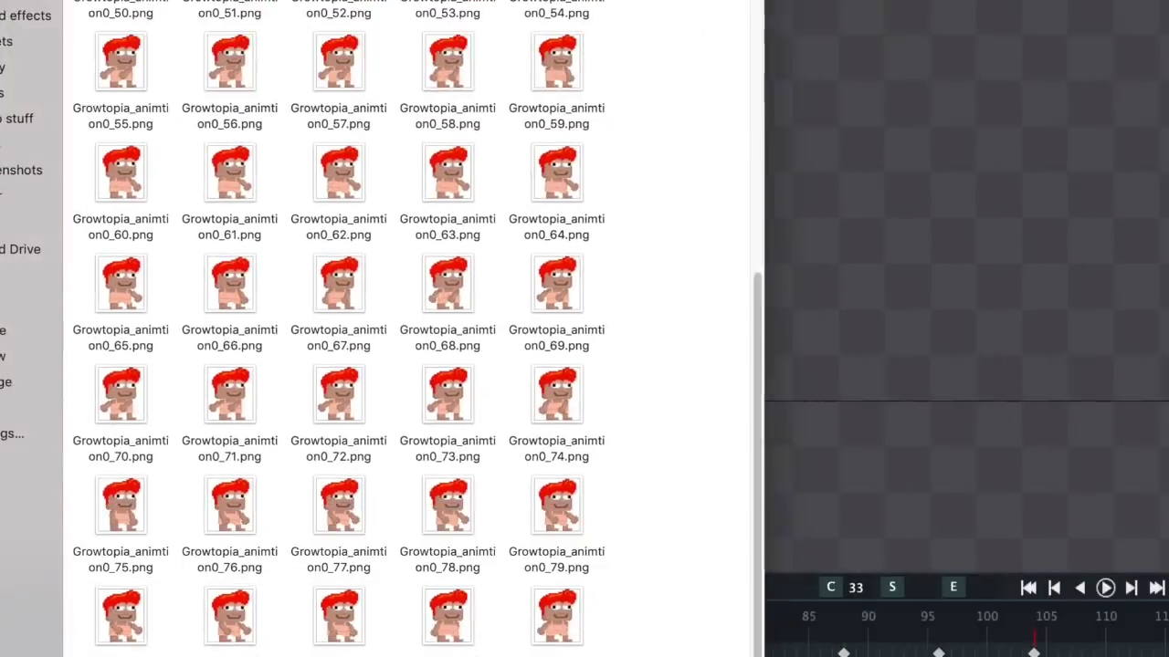
{"action": "scroll", "coordinate": [639, 652], "scroll_direction": "down", "scroll_amount": 2}
{"action": "scroll", "coordinate": [615, 630], "scroll_direction": "up", "scroll_amount": 6}
{"action": "scroll", "coordinate": [612, 626], "scroll_direction": "up", "scroll_amount": 10}
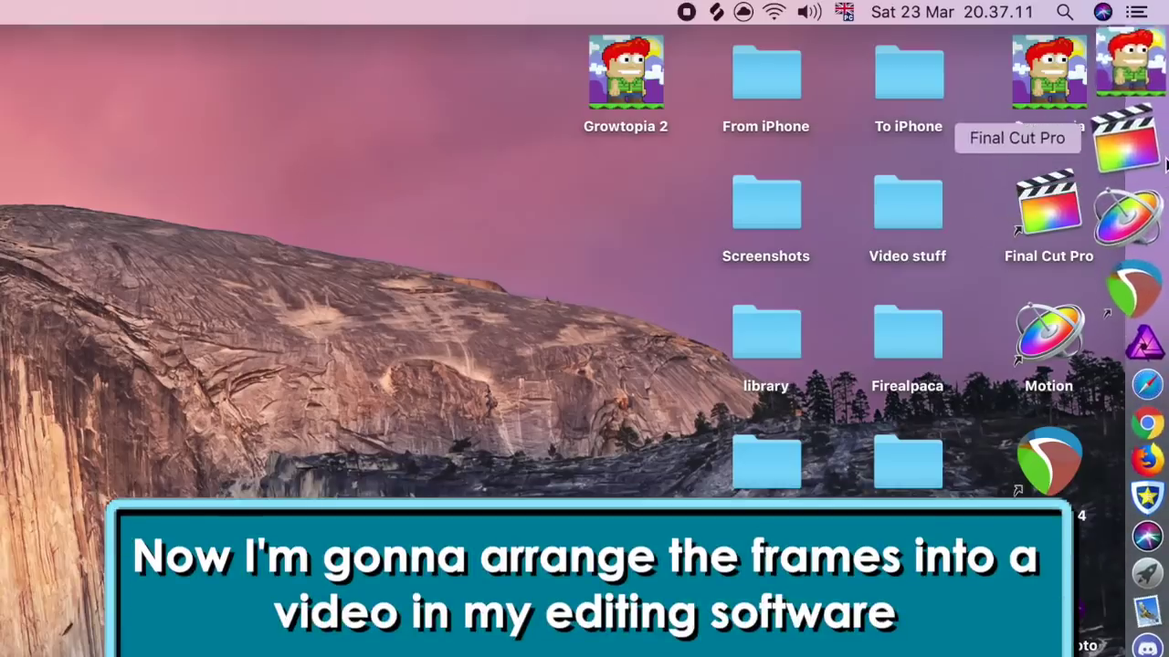
Open Final Cut Pro, and select all Growtopia_animtion0 frames in the Flossing folder in Finder, leaving out the body-part images.
{"action": "left_click", "coordinate": [1152, 154]}
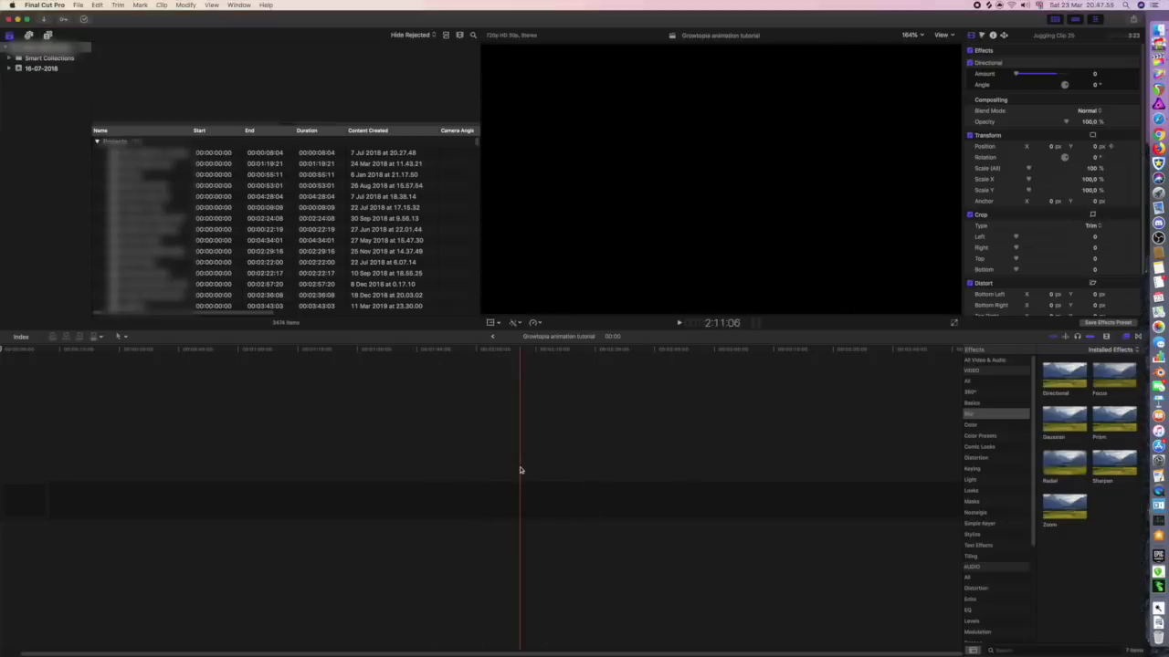
{"action": "key", "text": "super+Tab"}
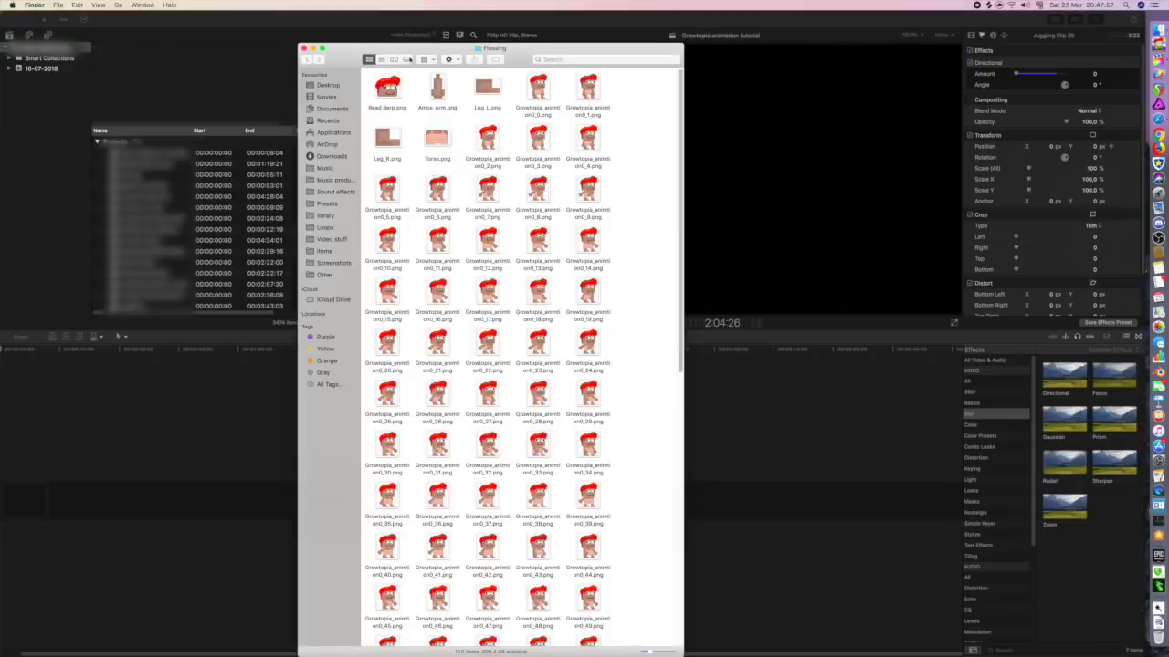
{"action": "left_click", "coordinate": [392, 60]}
{"action": "key", "text": "super+2"}
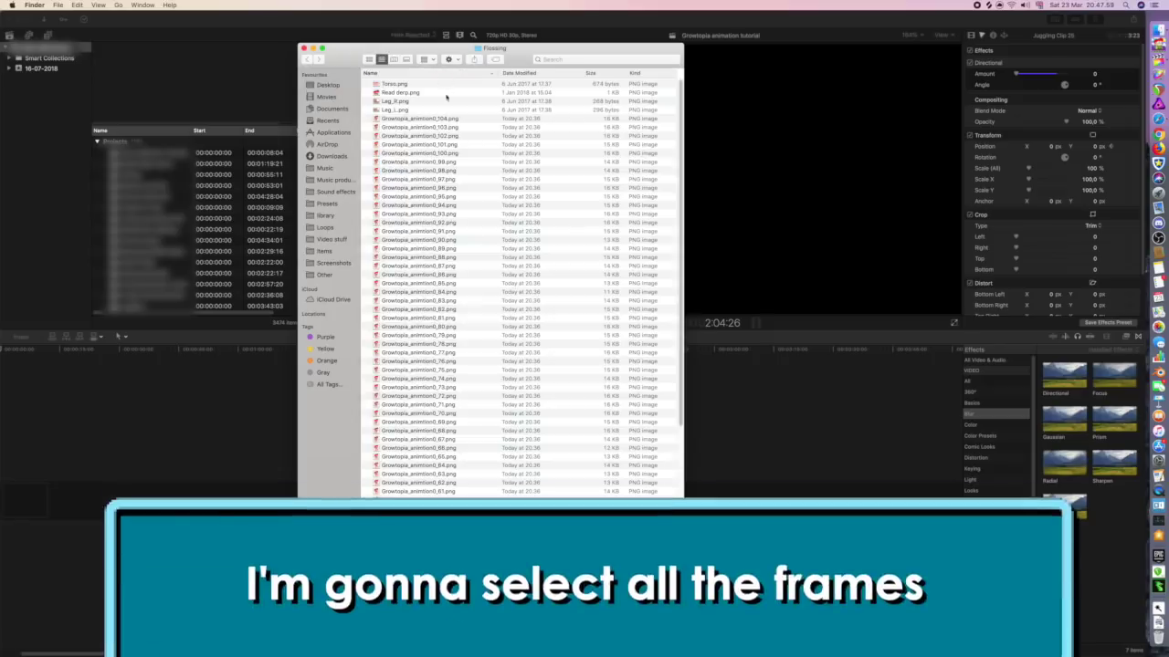
{"action": "scroll", "coordinate": [436, 119], "scroll_direction": "down", "scroll_amount": 10}
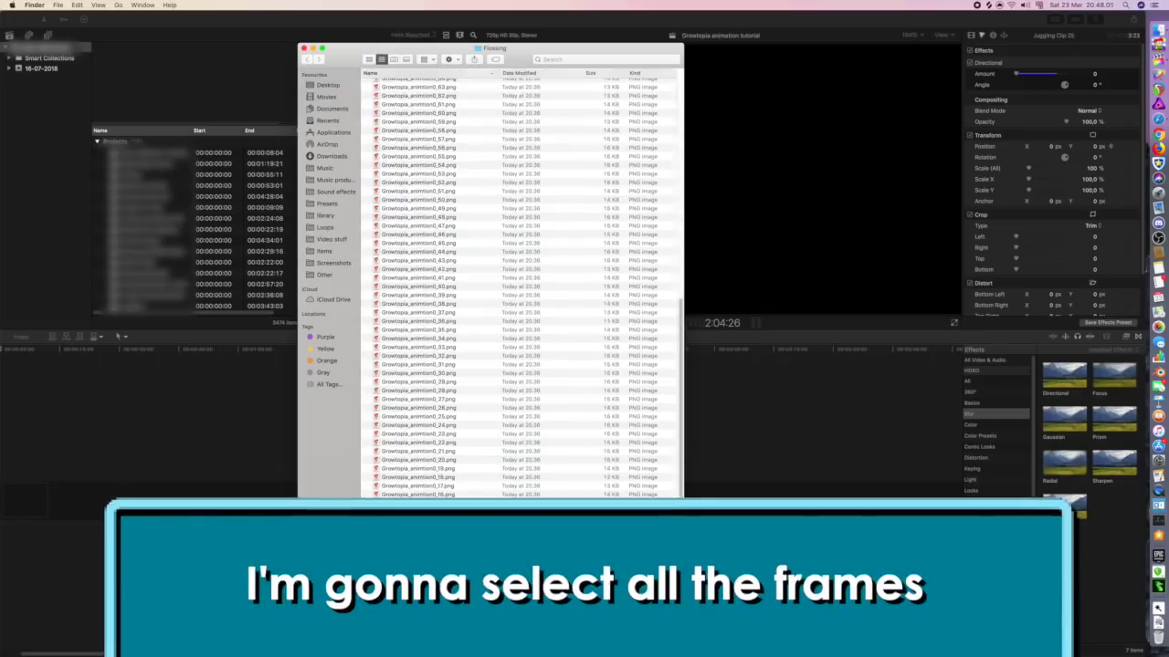
{"action": "key", "text": "super+a"}
{"action": "key", "text": "super+1"}
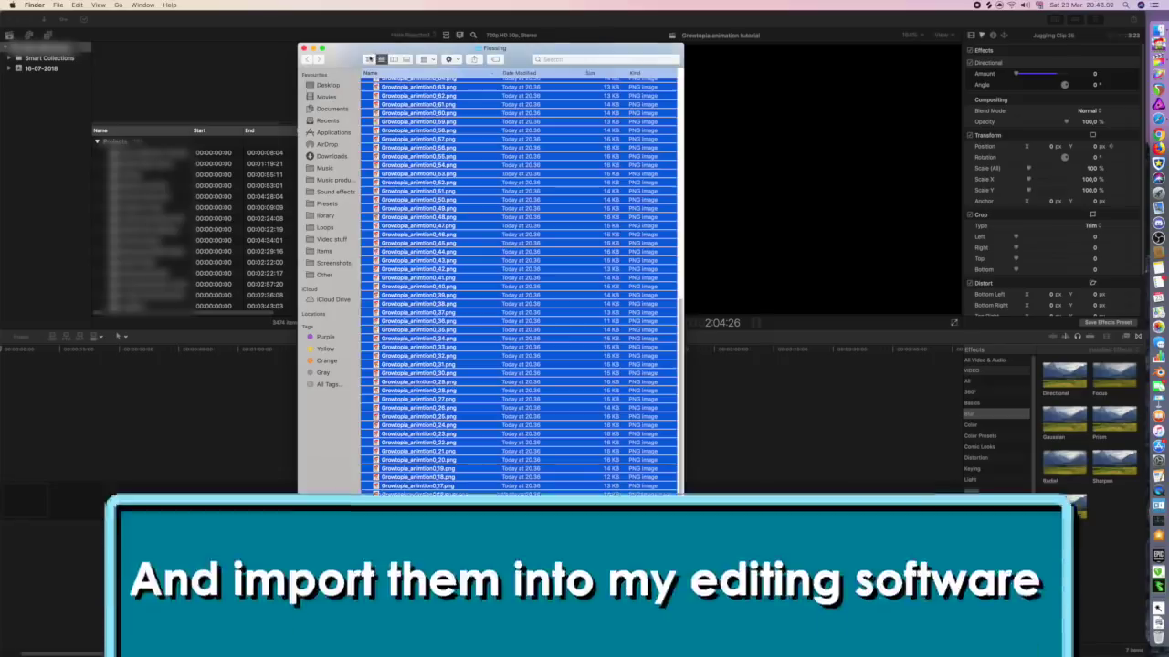
{"action": "scroll", "coordinate": [480, 372], "scroll_direction": "down", "scroll_amount": 5}
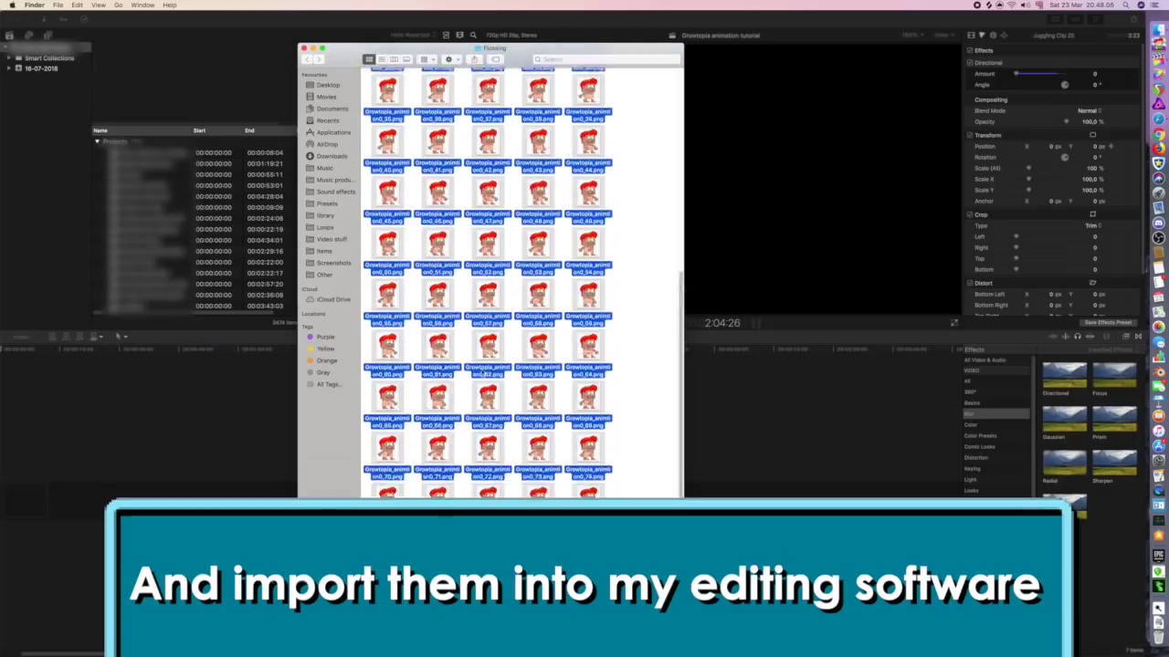
{"action": "scroll", "coordinate": [481, 372], "scroll_direction": "up", "scroll_amount": 10}
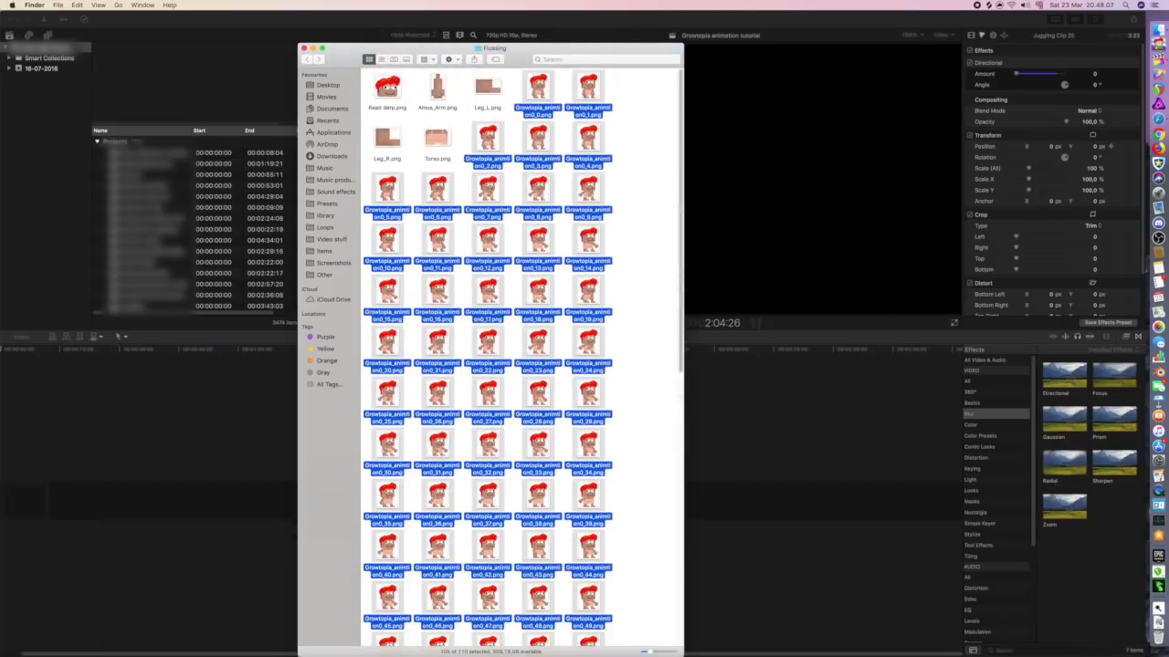
Import the selected frames from the Flossing folder into the Growtopia animation tutorial timeline in Final Cut Pro.
{"action": "left_click_drag", "start_coordinate": [216, 506], "coordinate": [194, 501]}
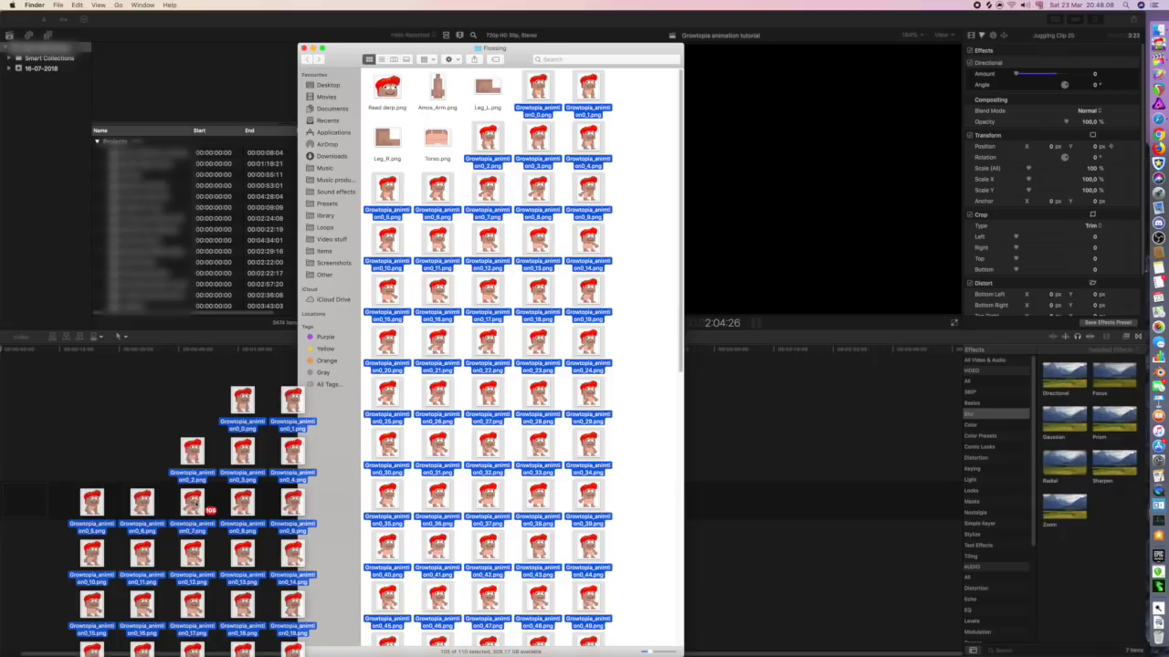
{"action": "left_click_drag", "start_coordinate": [224, 343], "coordinate": [222, 343]}
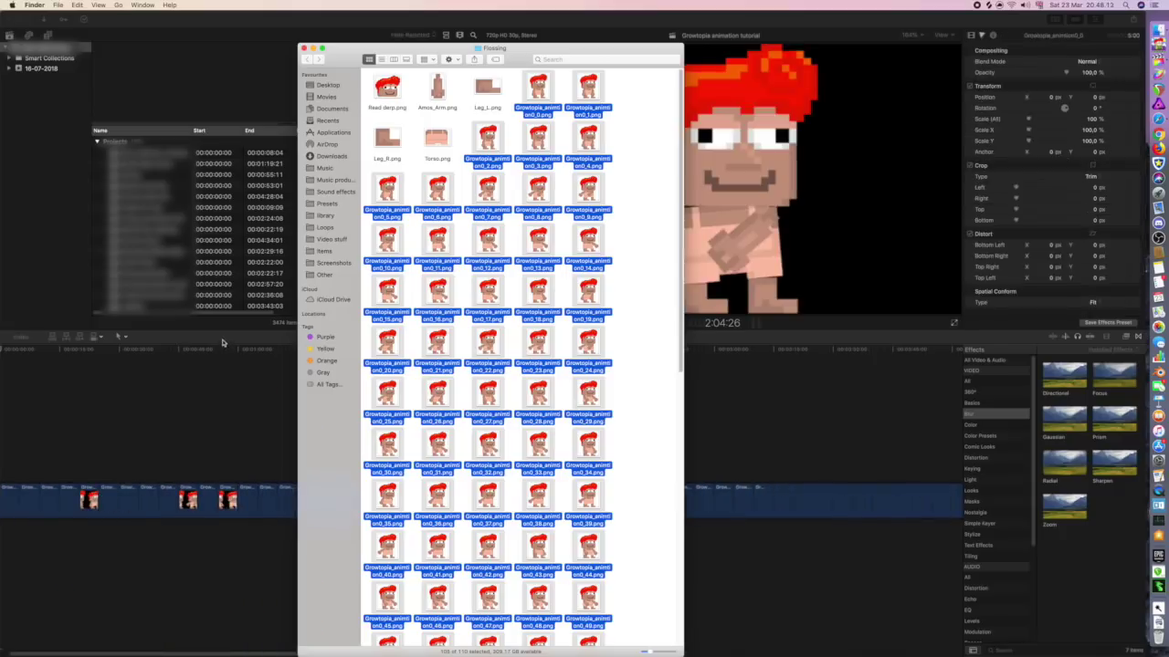
{"action": "left_click", "coordinate": [222, 344]}
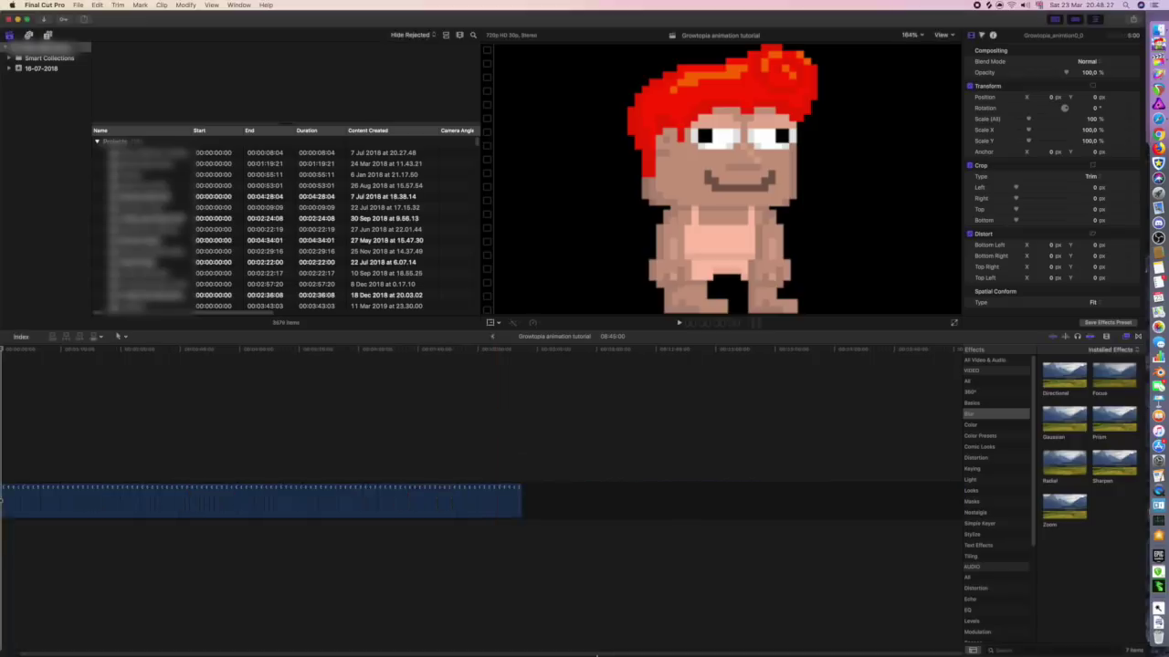
{"action": "scroll", "coordinate": [522, 582], "scroll_direction": "left", "scroll_amount": 1}
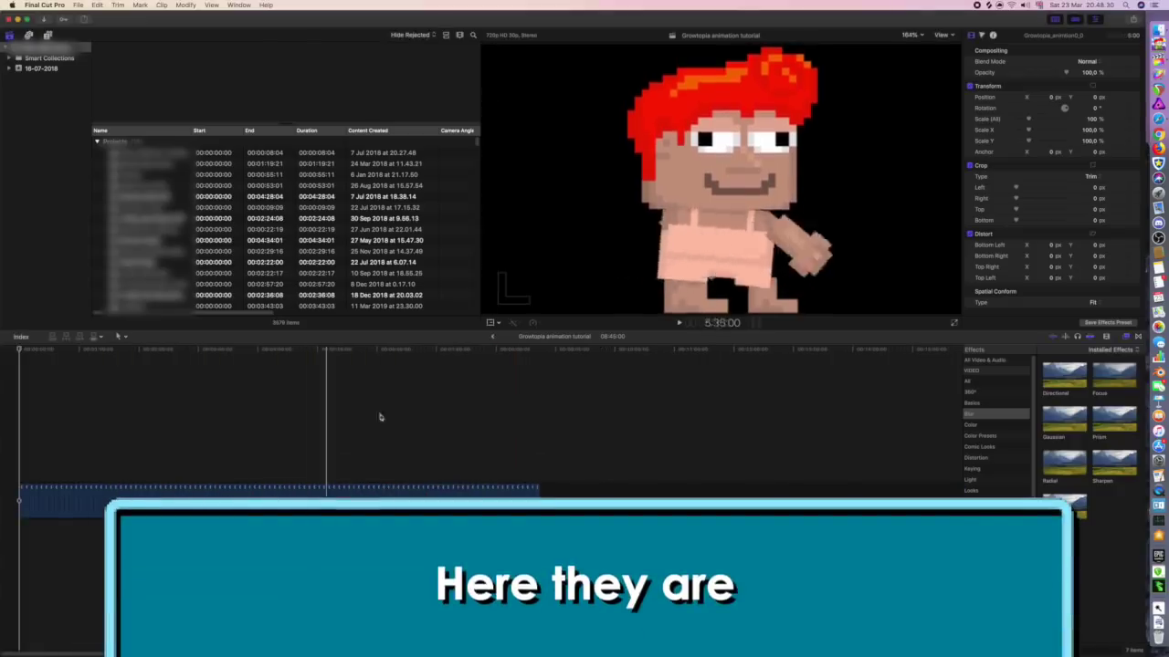
Make all the imported frame clips 1 frame long and combine them into one compound clip.
{"action": "key", "text": "super+a"}
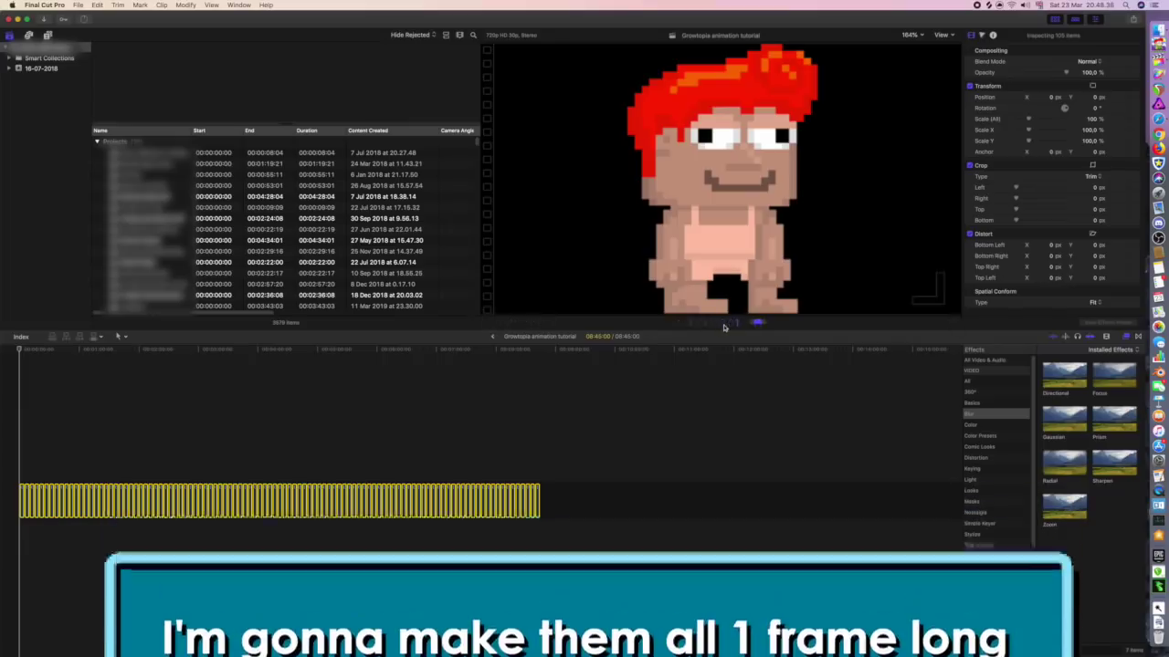
{"action": "key", "text": "Return"}
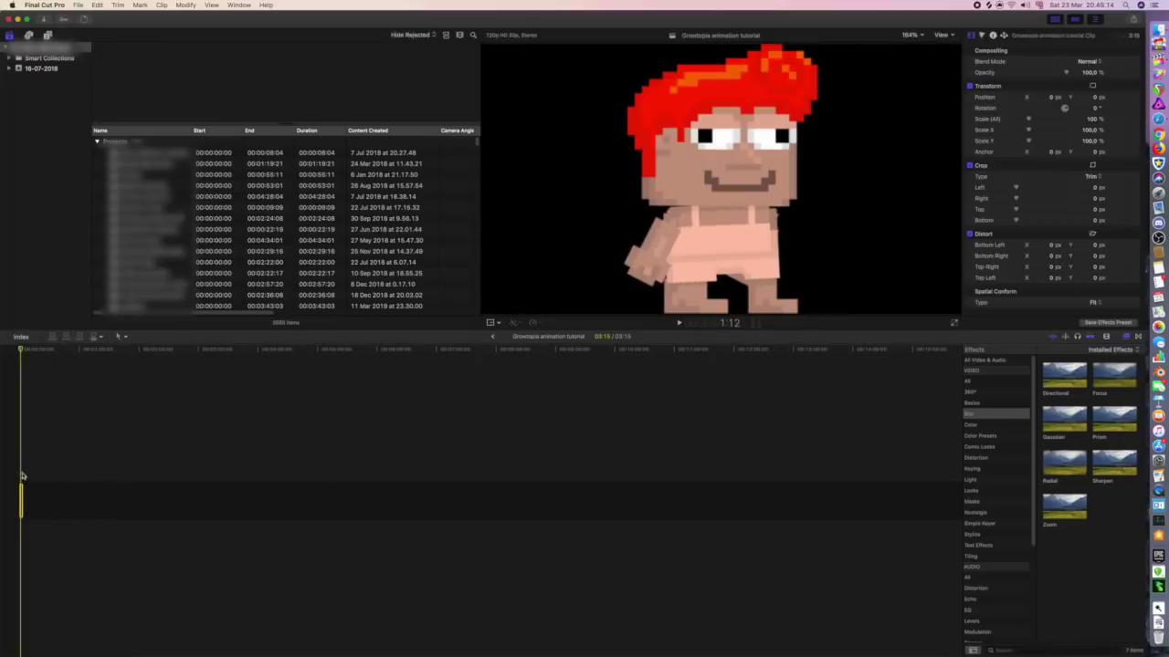
Play back the combined dance clip from its start.
{"action": "key", "text": "z"}
{"action": "left_click", "coordinate": [16, 506]}
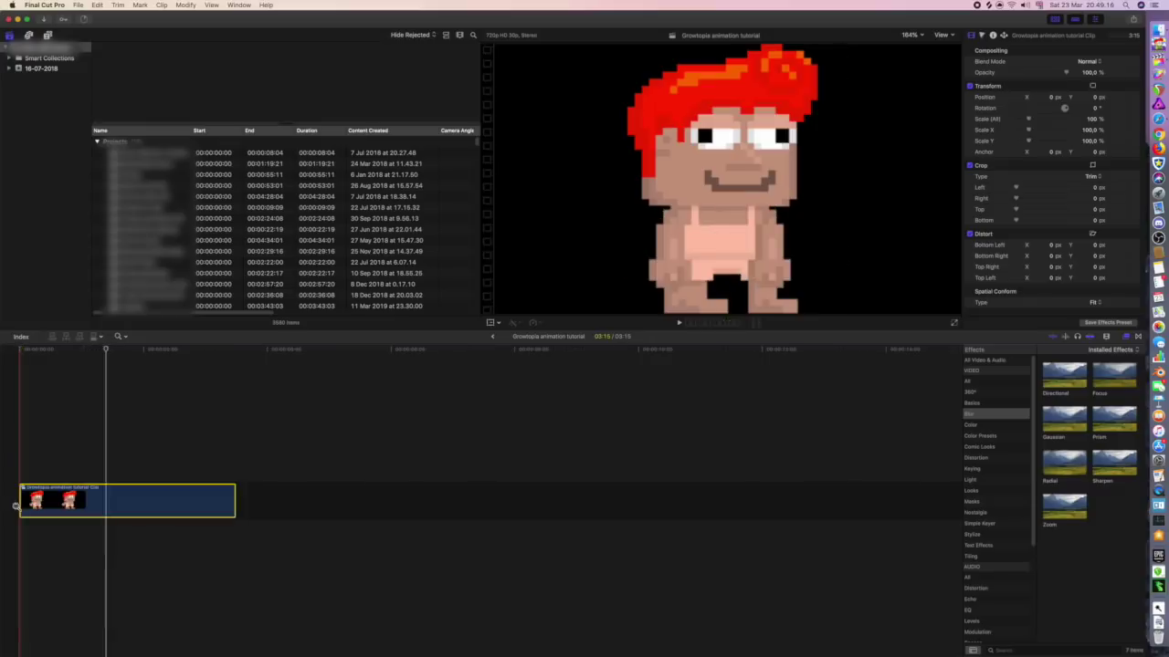
{"action": "left_click", "coordinate": [15, 466]}
{"action": "key", "text": "space"}
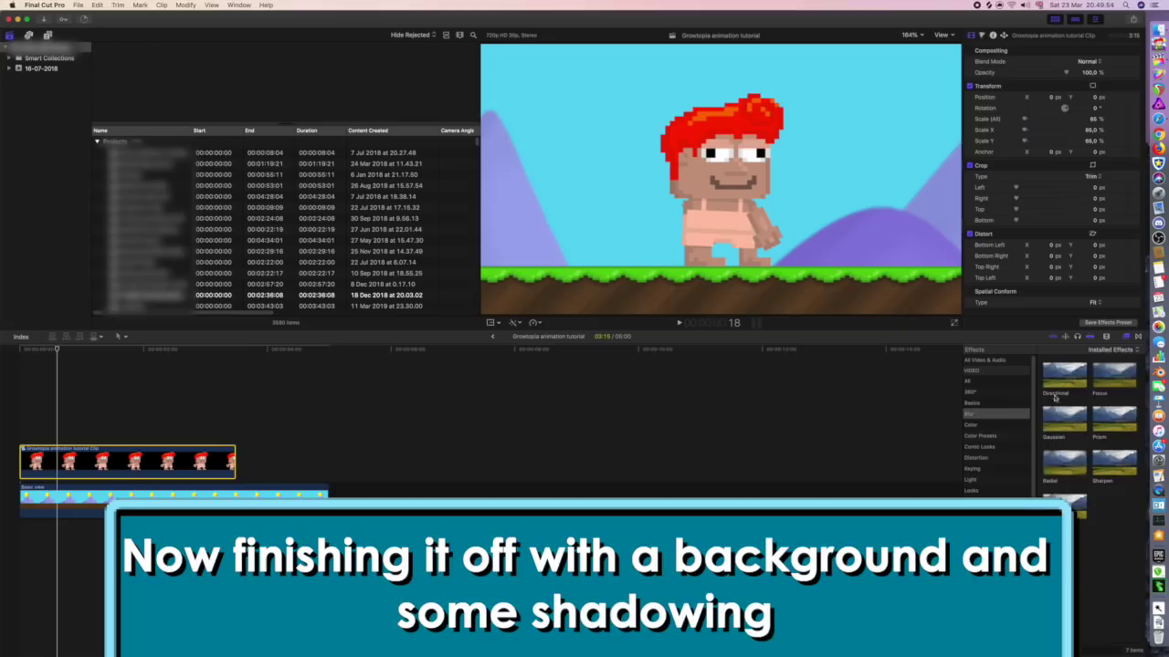
Apply the Drop Shadow effect to the dance clip and extend the clip to about 22:21 in the timeline.
{"action": "left_click", "coordinate": [999, 360]}
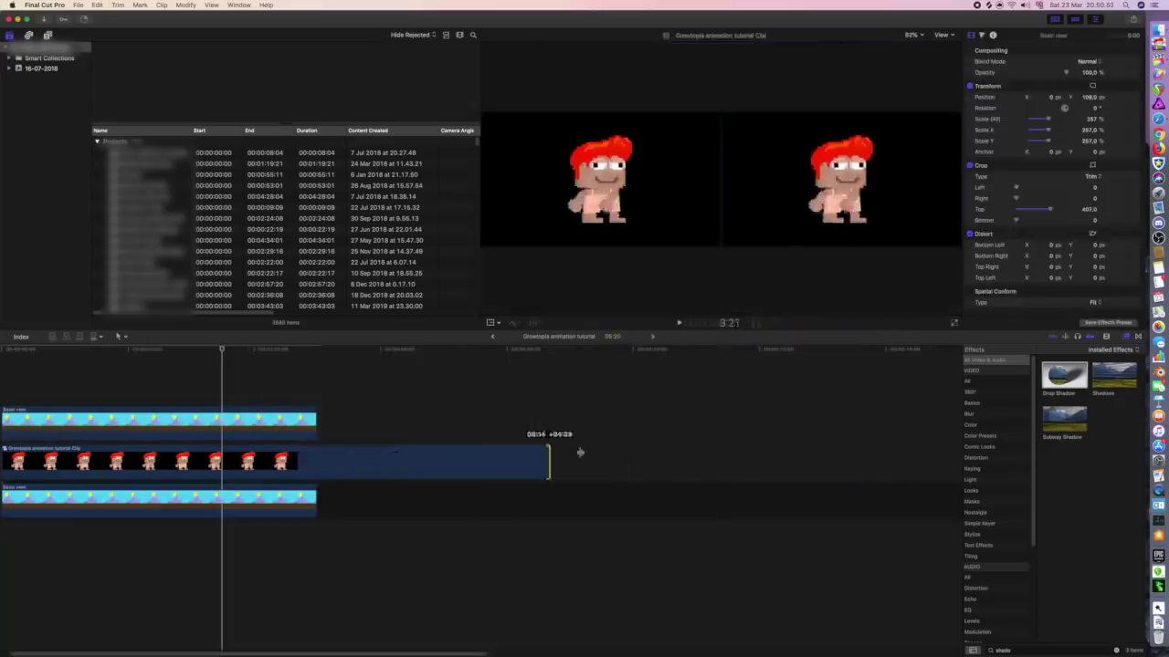
{"action": "left_click_drag", "start_coordinate": [580, 452], "coordinate": [939, 452]}
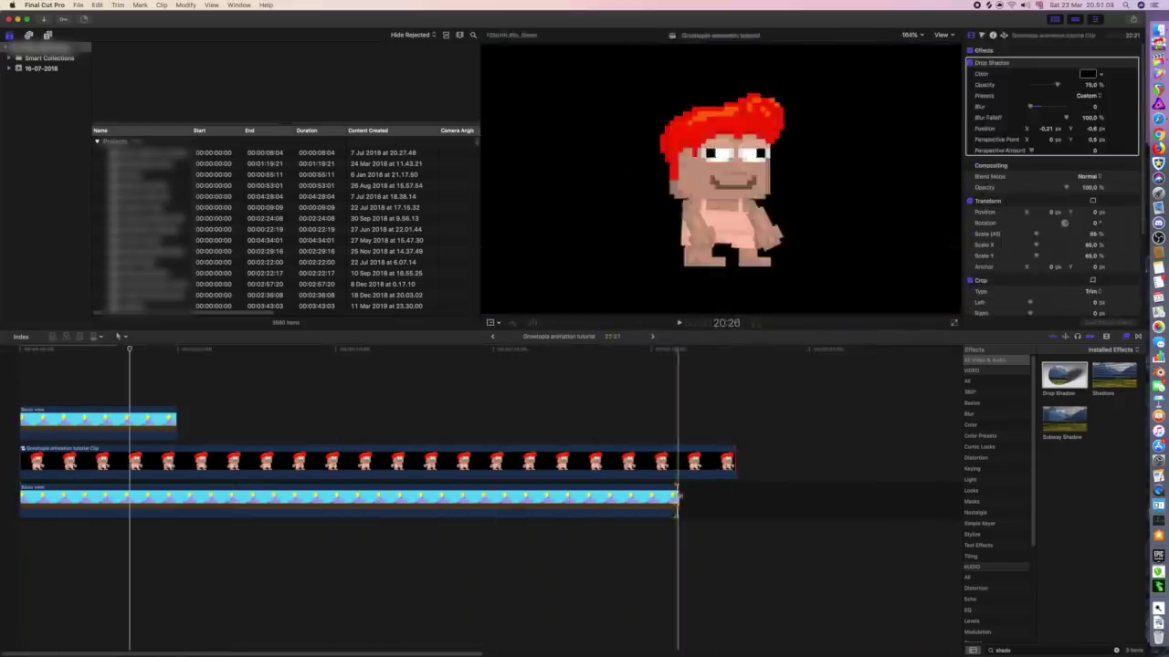